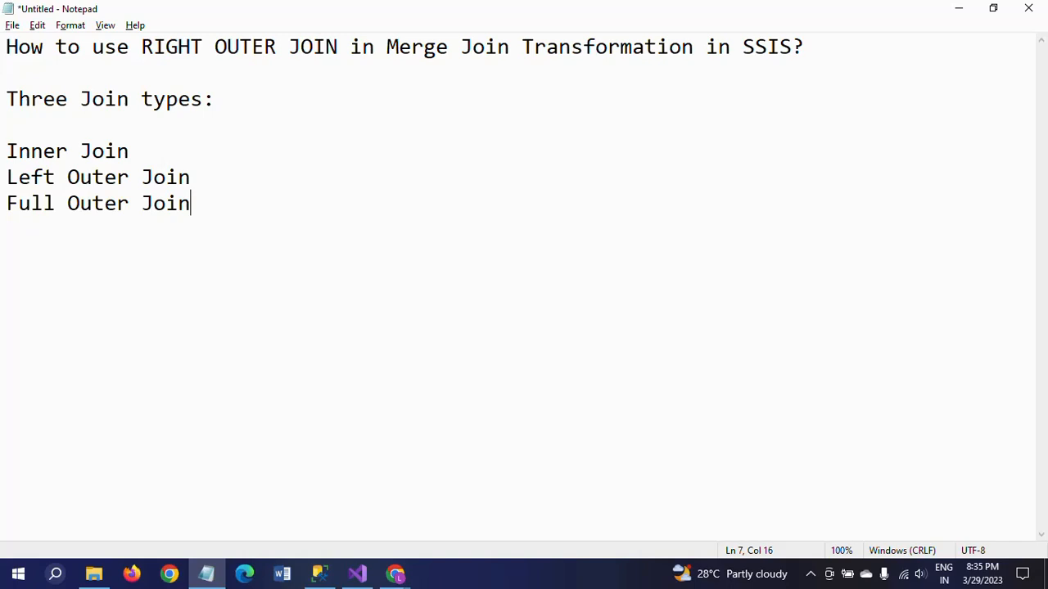
Switch to SQL Server Management Studio and expand the Sample database's tables in the object tree.
{"action": "left_click", "coordinate": [319, 573]}
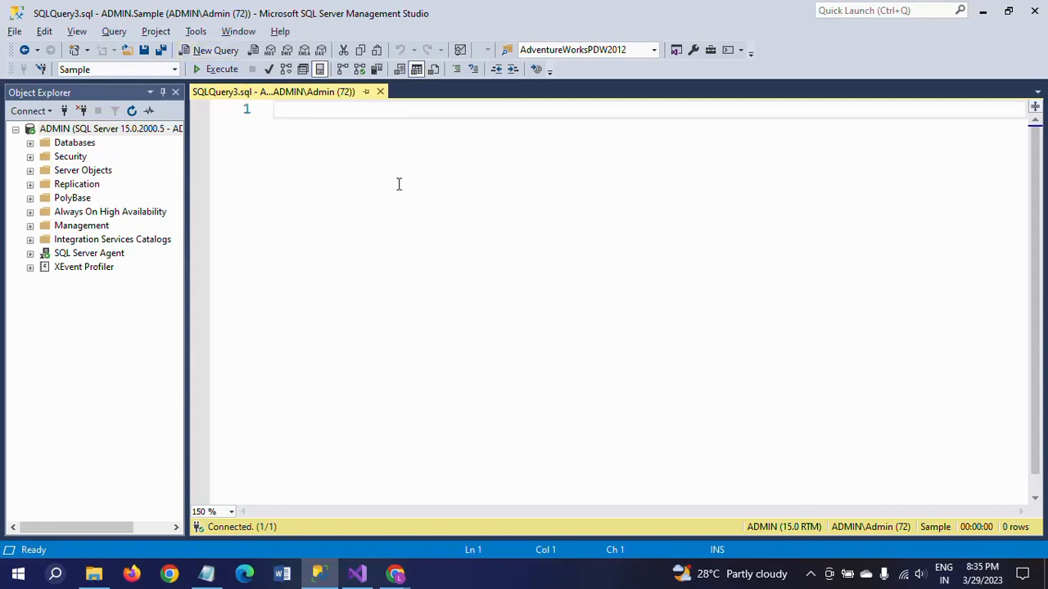
{"action": "left_click", "coordinate": [31, 142]}
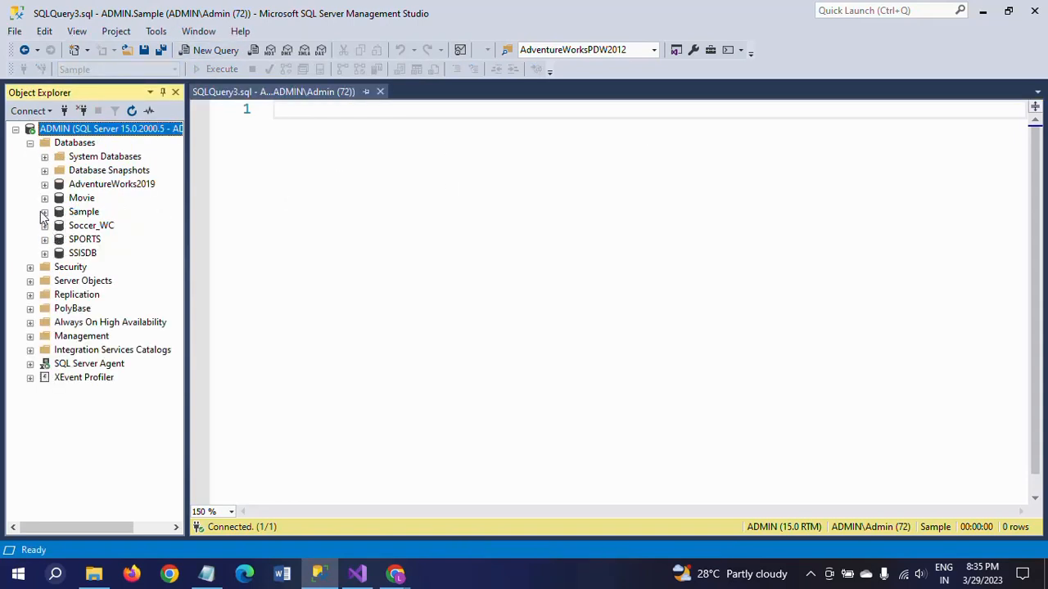
{"action": "left_click", "coordinate": [45, 212]}
{"action": "left_click", "coordinate": [59, 239]}
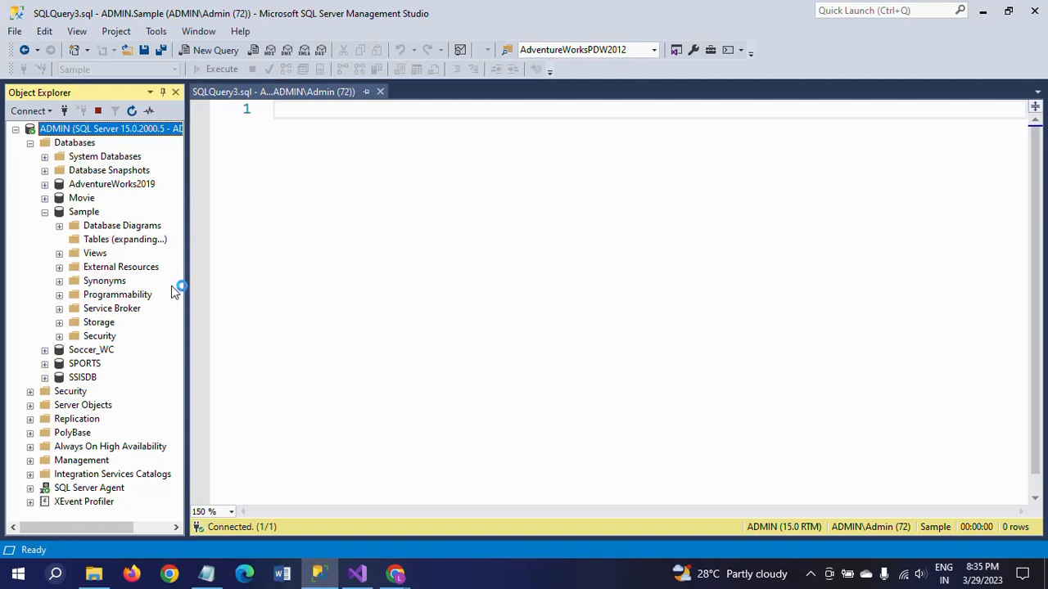
Write and run the query SELECT * FROM [dbo].[Course], and inspect the Id and CourseName values of the first row.
{"action": "left_click_drag", "start_coordinate": [123, 281], "coordinate": [515, 122]}
{"action": "type", "text": "SELECT "}
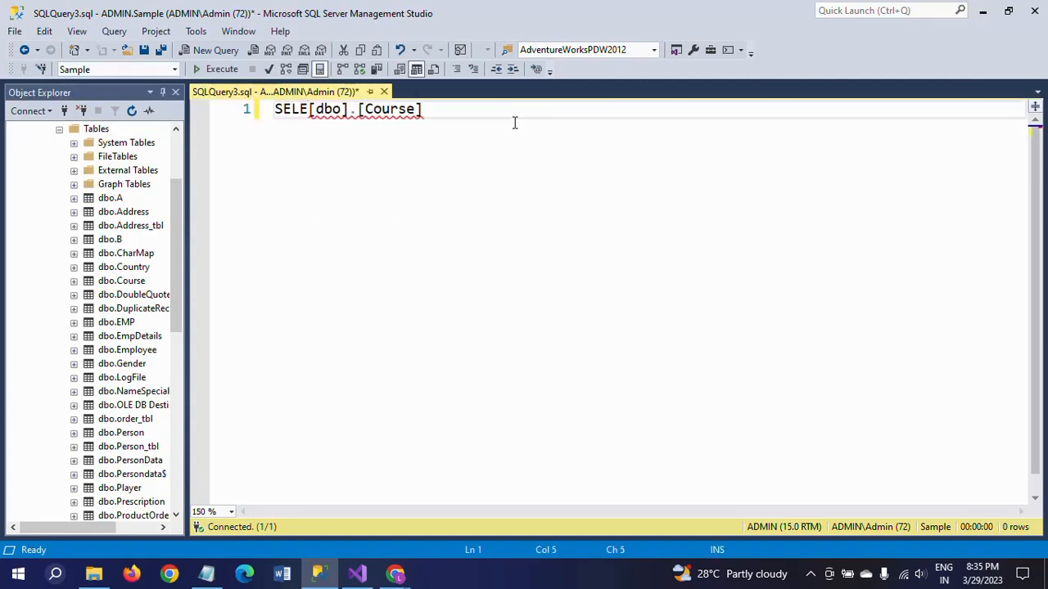
{"action": "type", "text": "* FROM"}
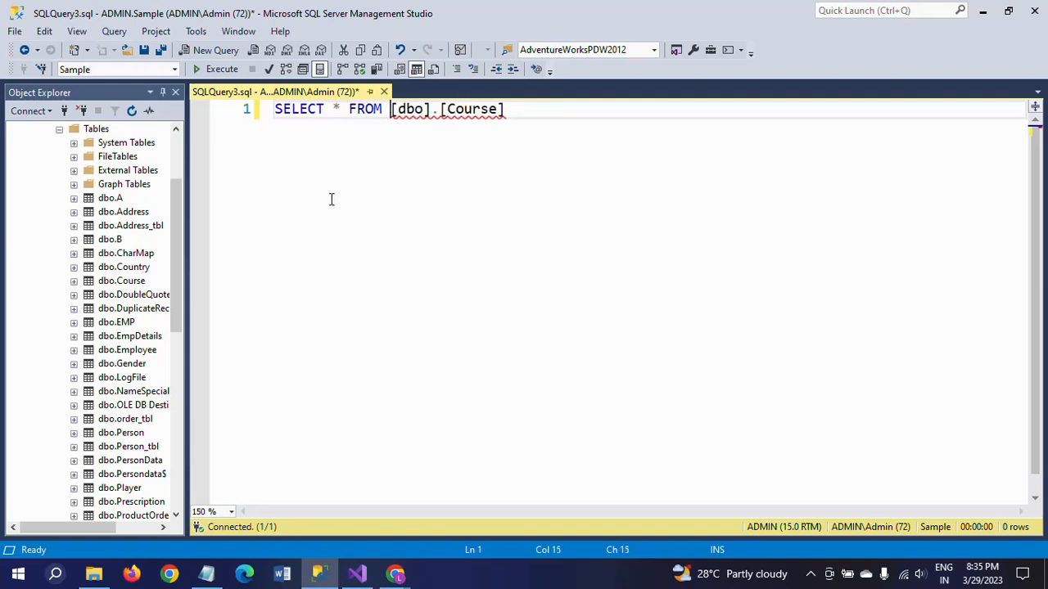
{"action": "left_click", "coordinate": [212, 76]}
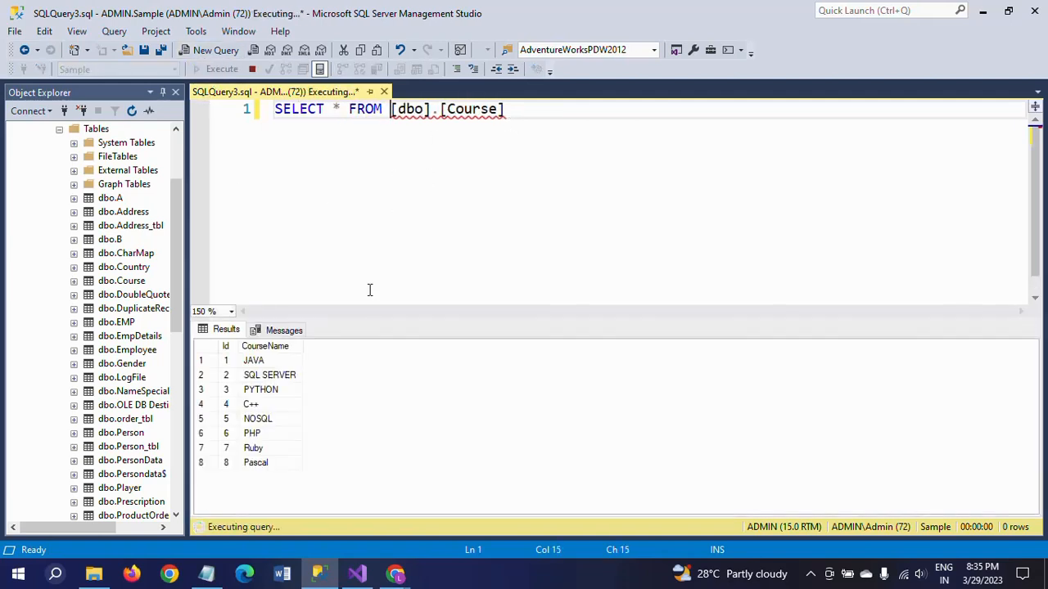
{"action": "left_click", "coordinate": [229, 366]}
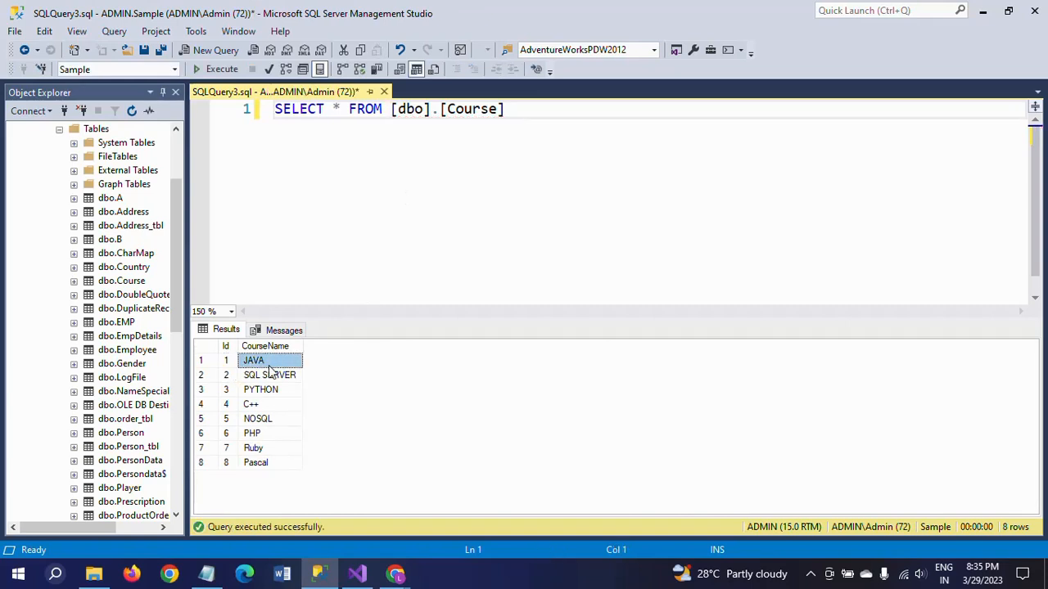
{"action": "left_click", "coordinate": [269, 368], "text": "shift"}
Add the query SELECT * FROM [dbo].[Student_Course] below the Course query, separated by a blank line.
{"action": "left_click", "coordinate": [568, 119]}
{"action": "key", "text": "Return"}
{"action": "key", "text": "Return"}
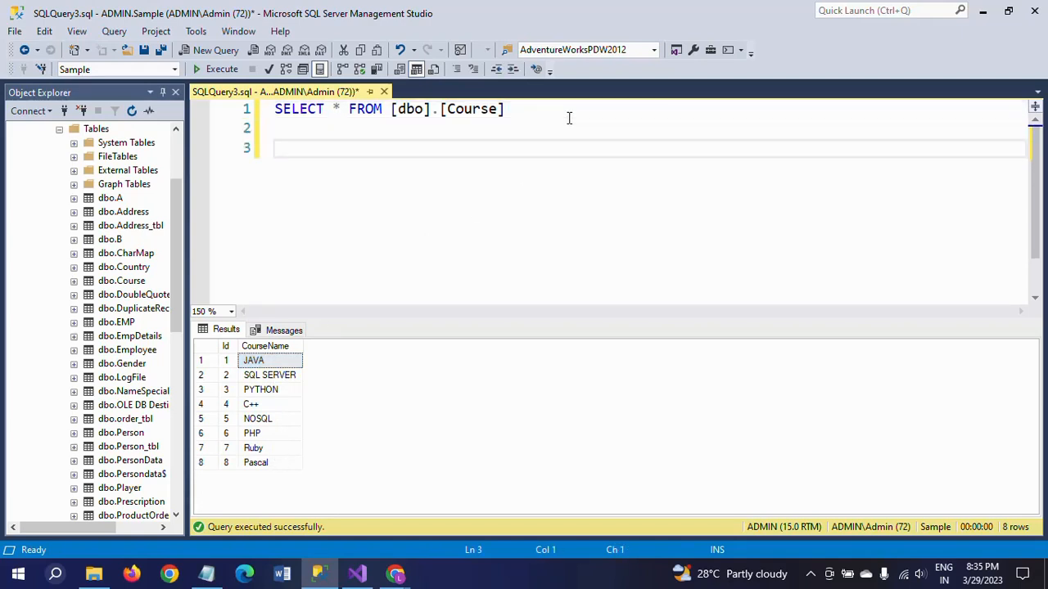
{"action": "left_click", "coordinate": [178, 492]}
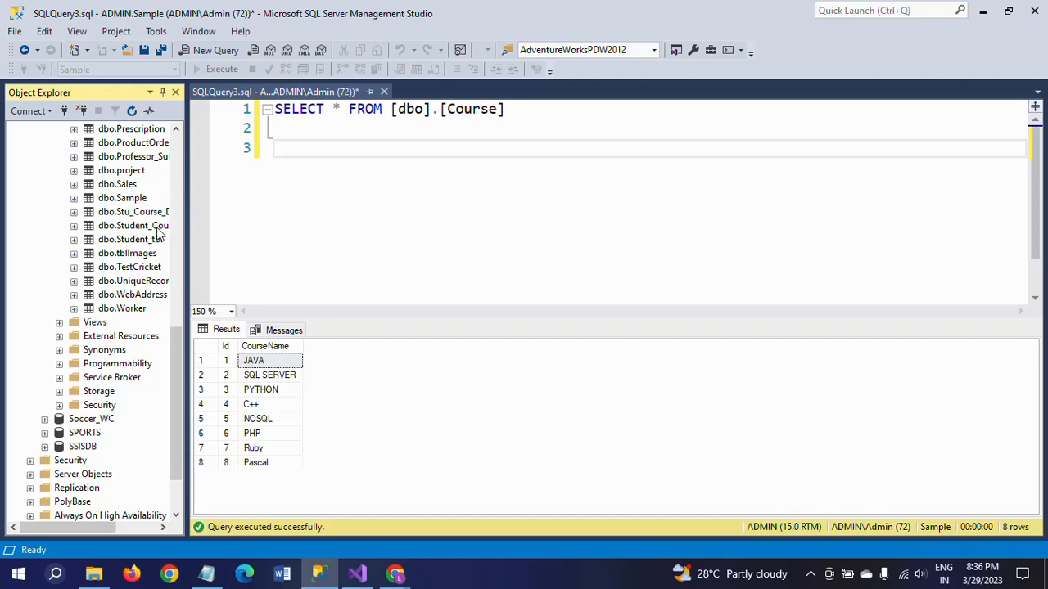
{"action": "left_click_drag", "start_coordinate": [133, 229], "coordinate": [442, 185]}
{"action": "left_click", "coordinate": [570, 158]}
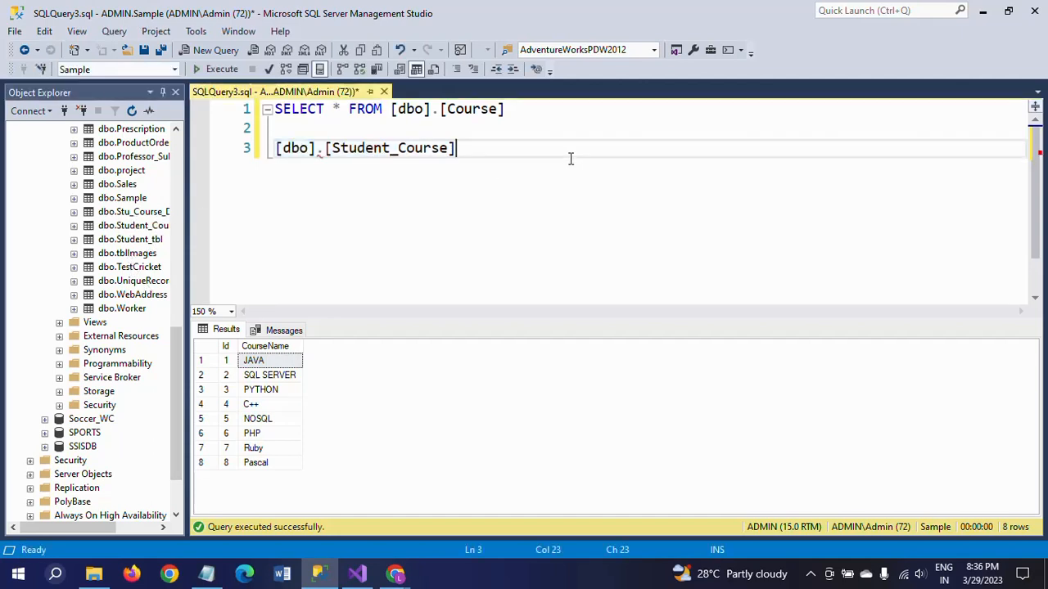
{"action": "key", "text": "Home"}
{"action": "type", "text": "SELECT "}
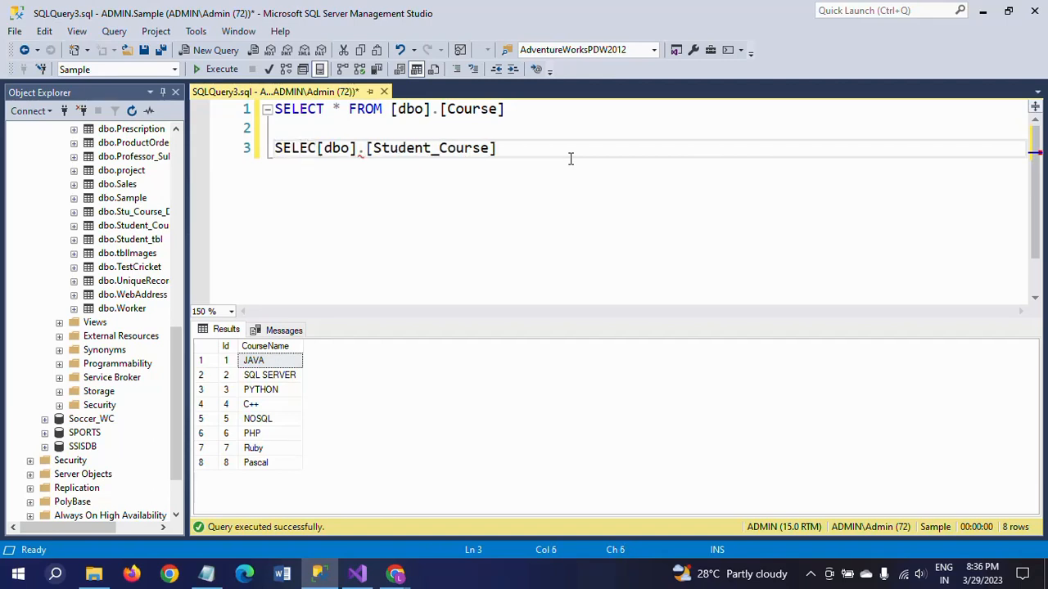
{"action": "type", "text": "* FROM"}
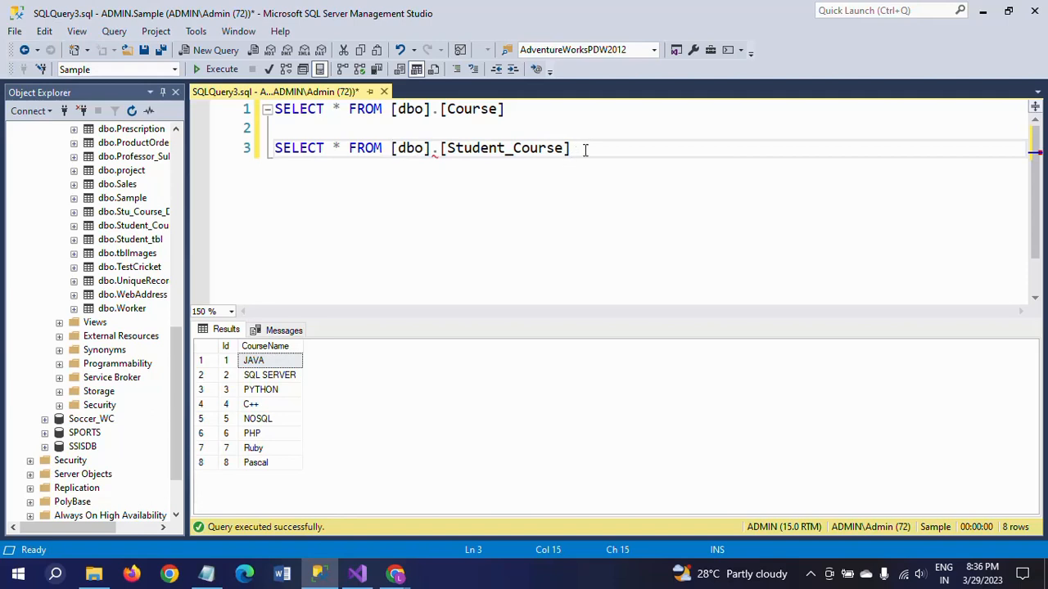
Run only the Student_Course query and examine the CourseId values in its results.
{"action": "left_click", "coordinate": [584, 148]}
{"action": "left_click", "coordinate": [275, 148], "text": "shift"}
{"action": "left_click", "coordinate": [212, 69]}
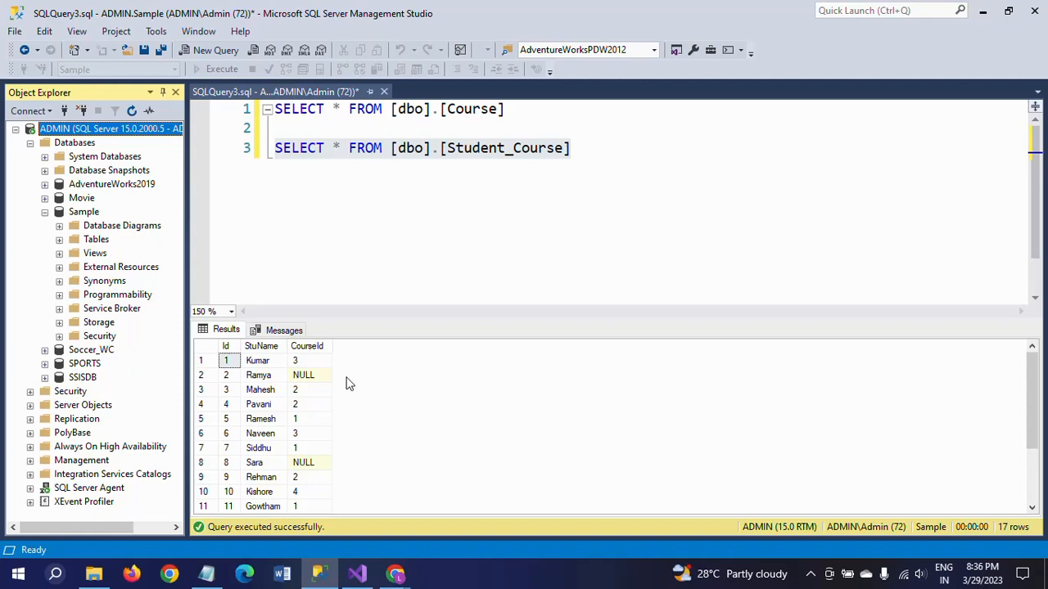
{"action": "left_click", "coordinate": [304, 390]}
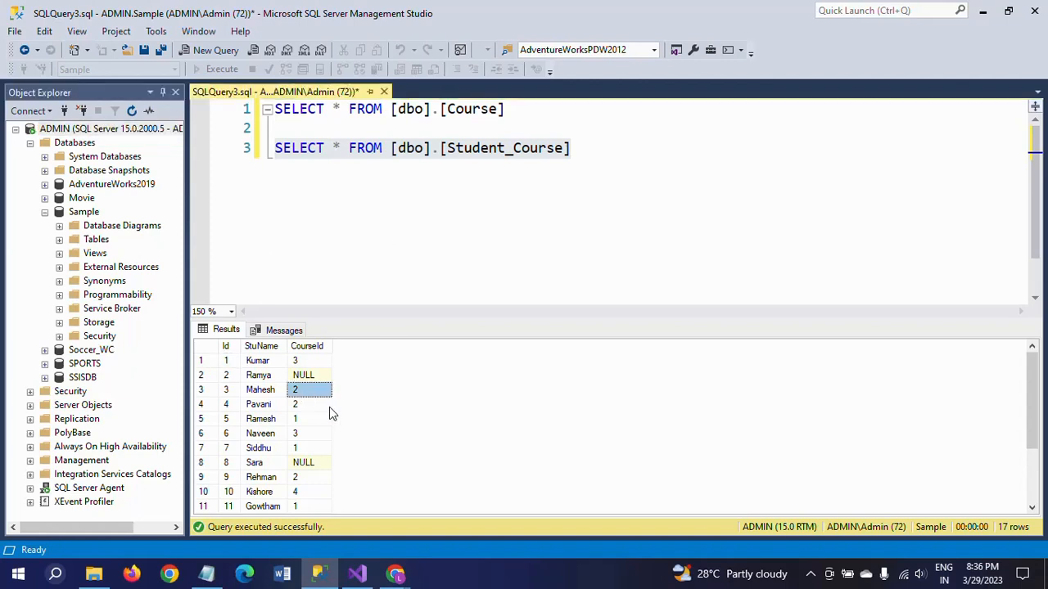
{"action": "left_click", "coordinate": [318, 465]}
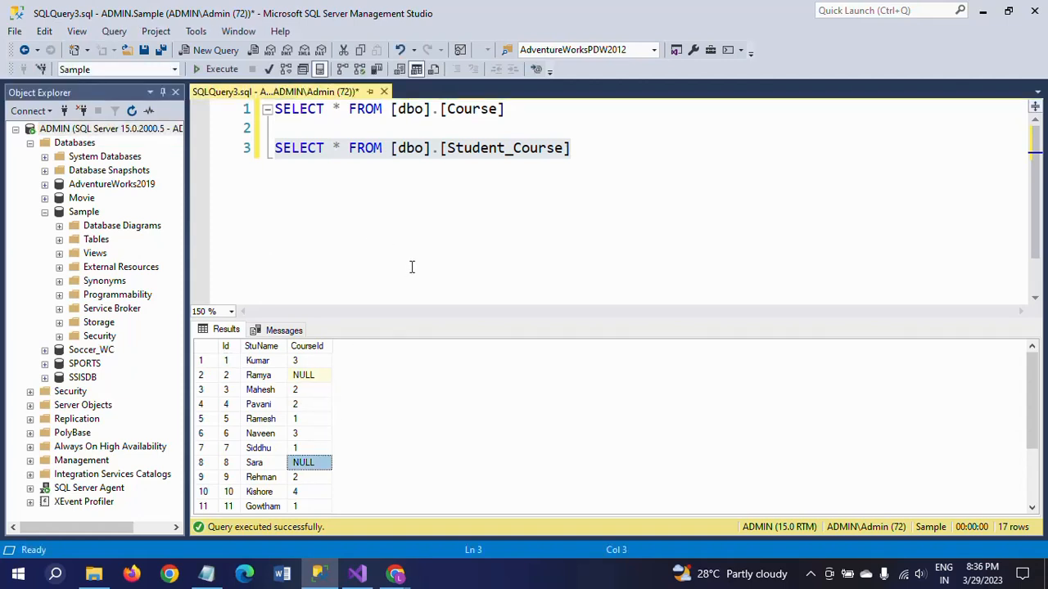
Run only the Course query again and examine the course names in its results.
{"action": "left_click", "coordinate": [376, 223]}
{"action": "left_click", "coordinate": [506, 110]}
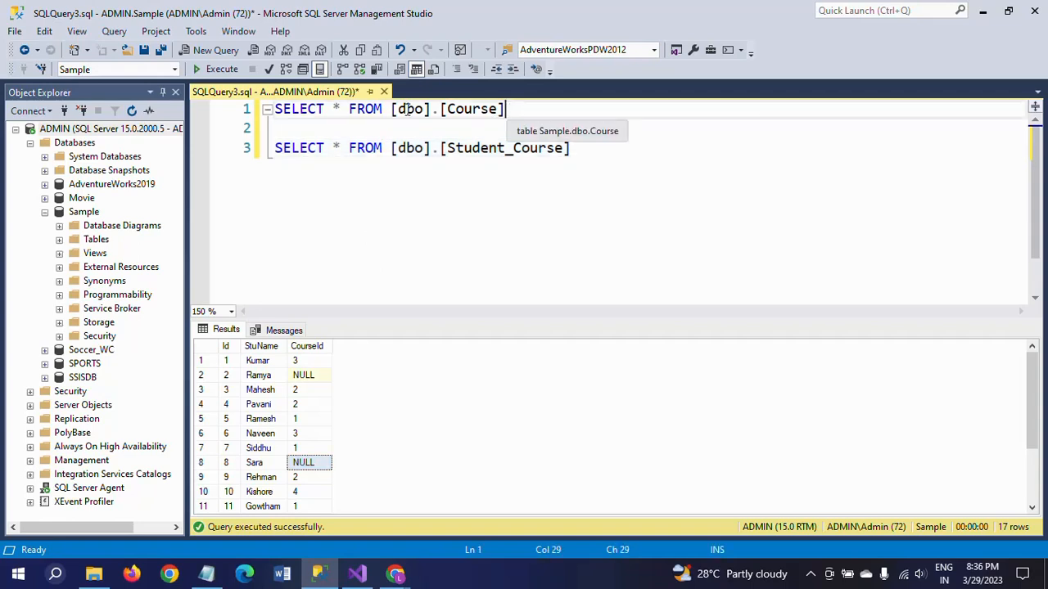
{"action": "left_click", "coordinate": [276, 109], "text": "shift"}
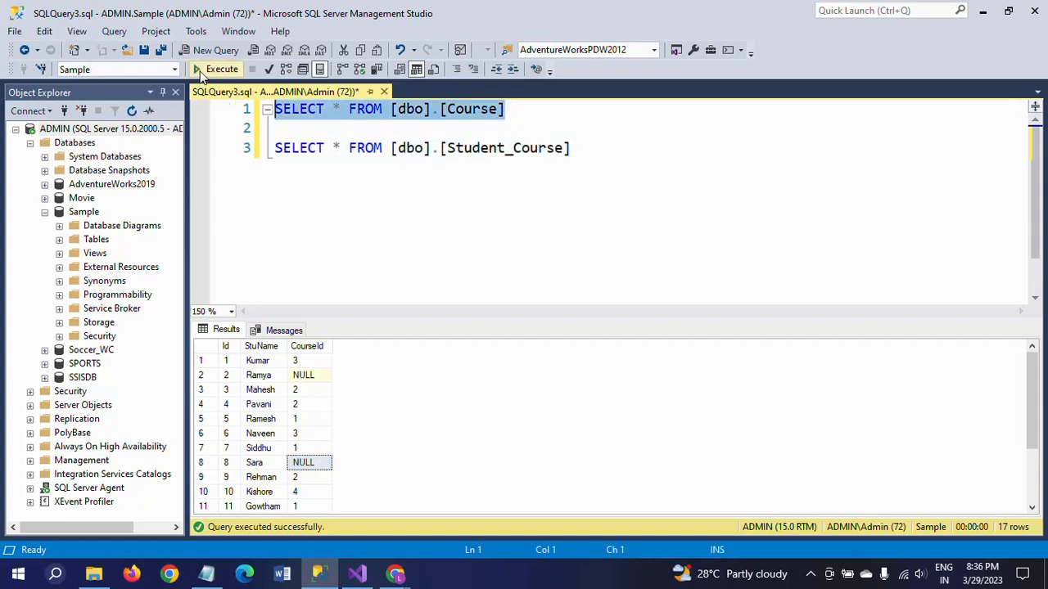
{"action": "left_click", "coordinate": [206, 71]}
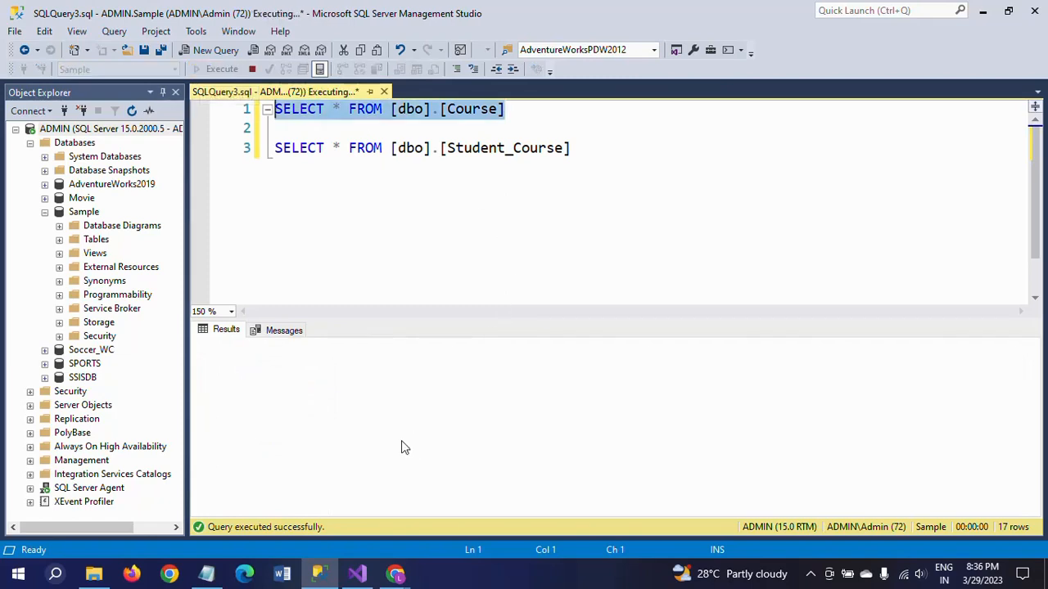
{"action": "left_click", "coordinate": [254, 404]}
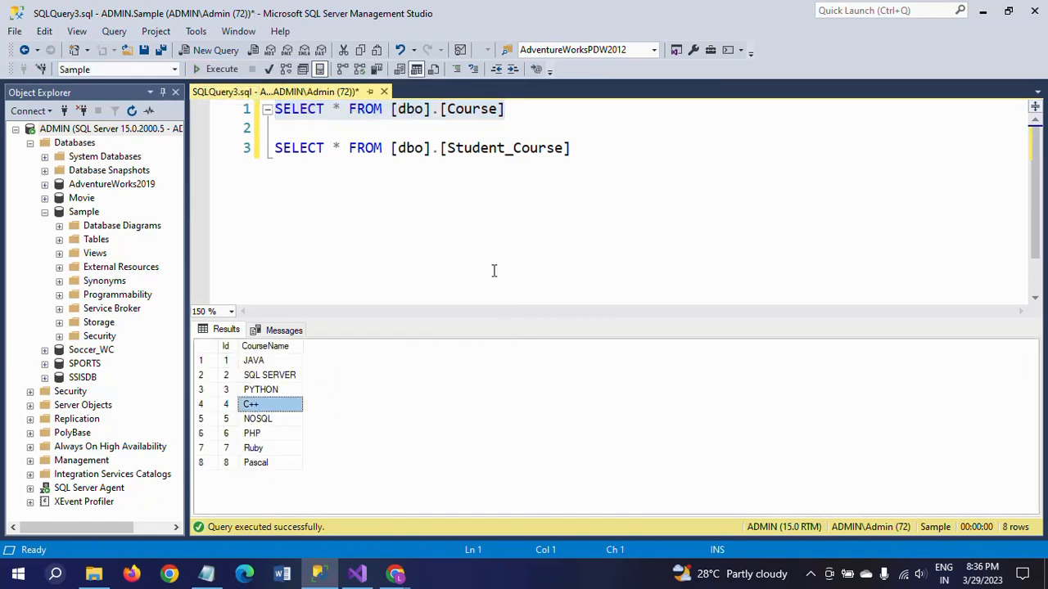
Remove the blank line between the two queries and give the Student_Course table the alias SC.
{"action": "left_click", "coordinate": [635, 130]}
{"action": "key", "text": "Delete"}
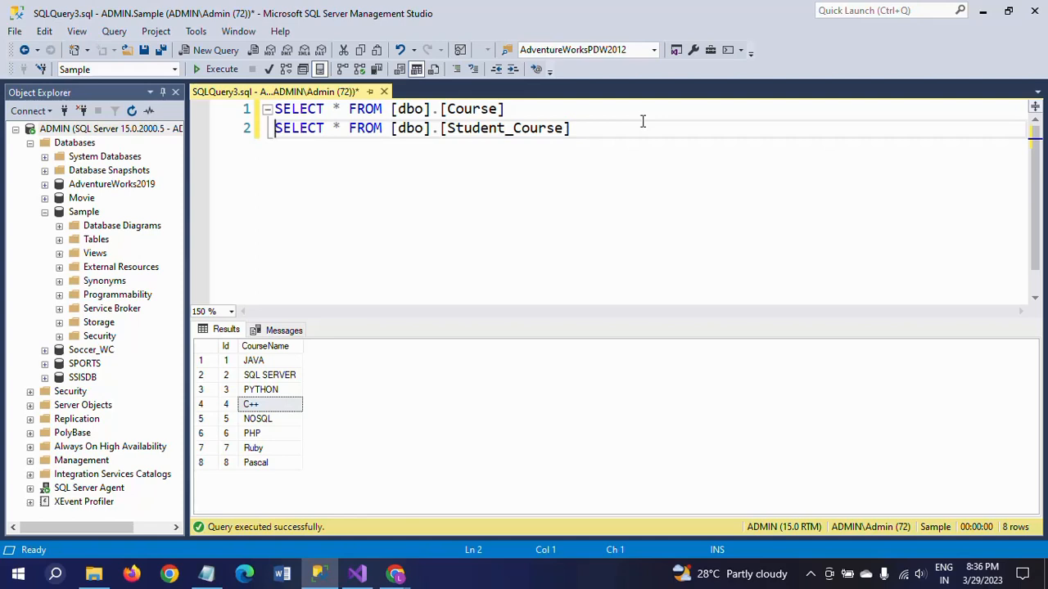
{"action": "left_click", "coordinate": [646, 128]}
{"action": "key", "text": "Return"}
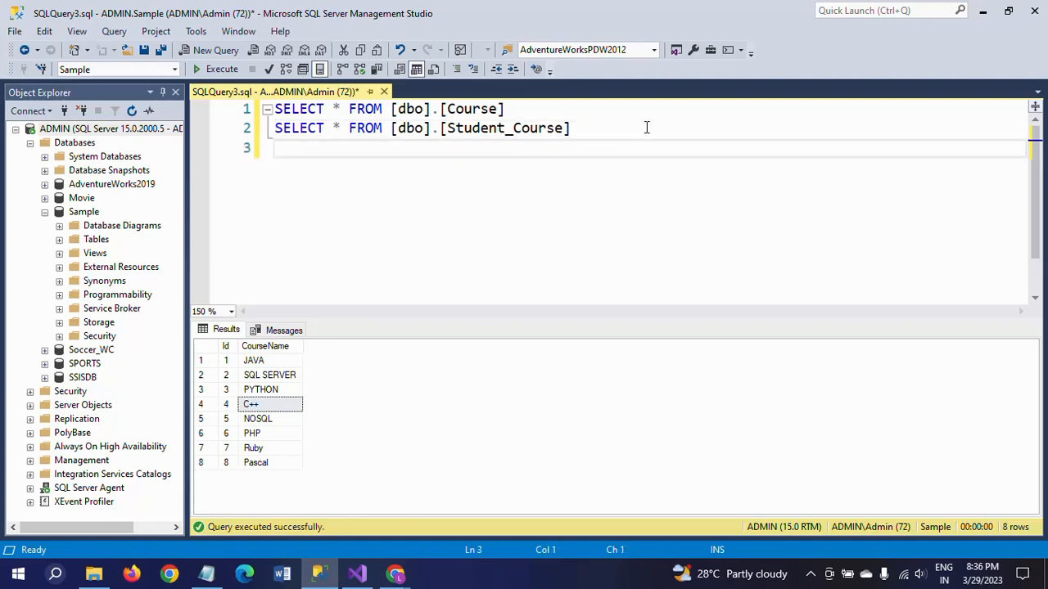
{"action": "left_click", "coordinate": [645, 127]}
{"action": "type", "text": "SC"}
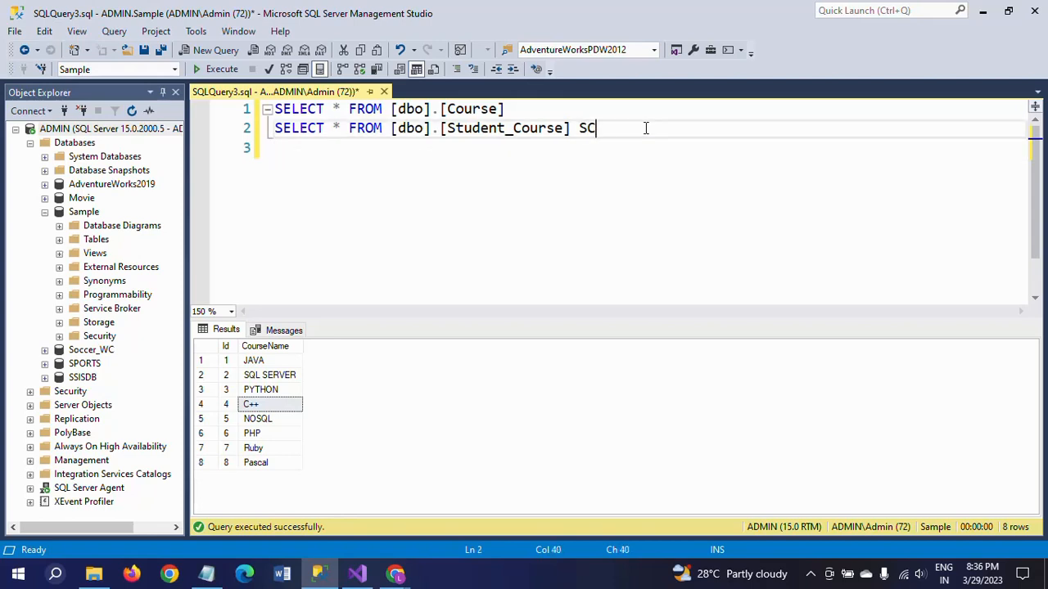
Extend the Student_Course query with a RIGHT JOIN to [Course] on a new line.
{"action": "key", "text": "Return"}
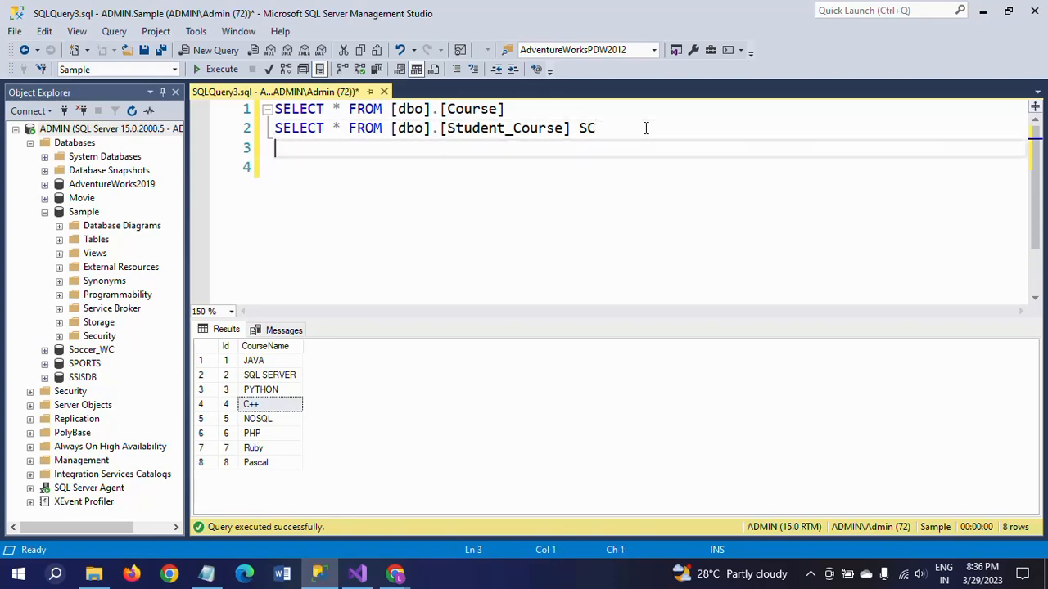
{"action": "type", "text": "RIGHT JOIN"}
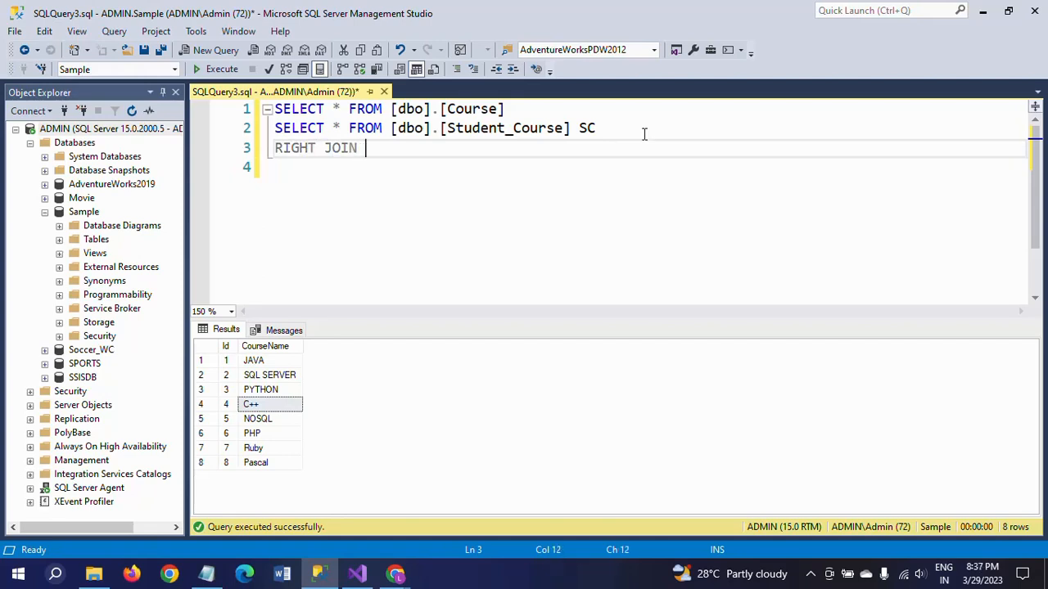
{"action": "double_click", "coordinate": [466, 112]}
{"action": "key", "text": "ctrl+c"}
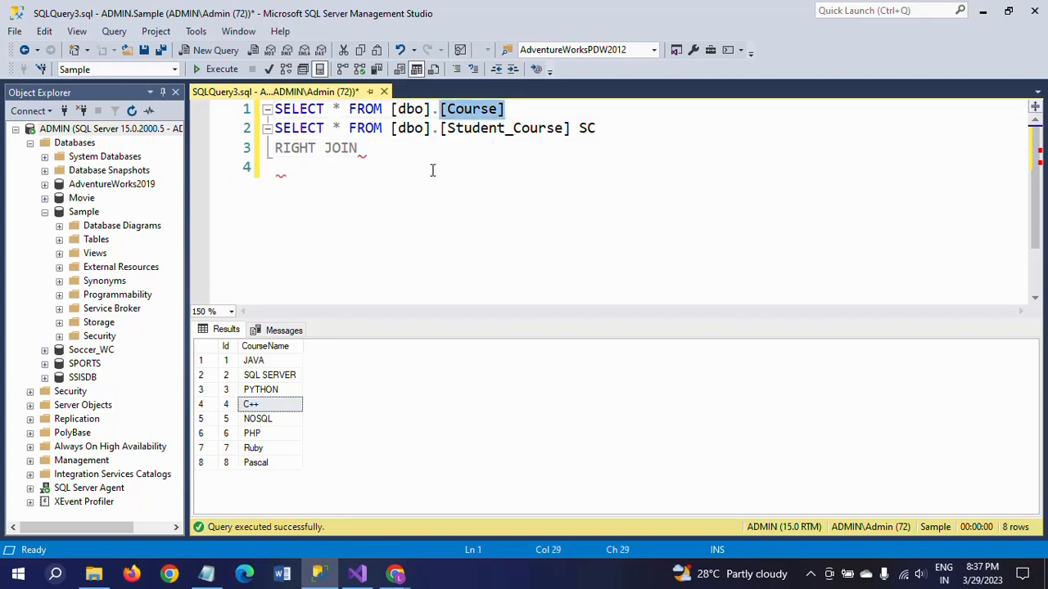
{"action": "left_click", "coordinate": [443, 149]}
{"action": "key", "text": "ctrl+v"}
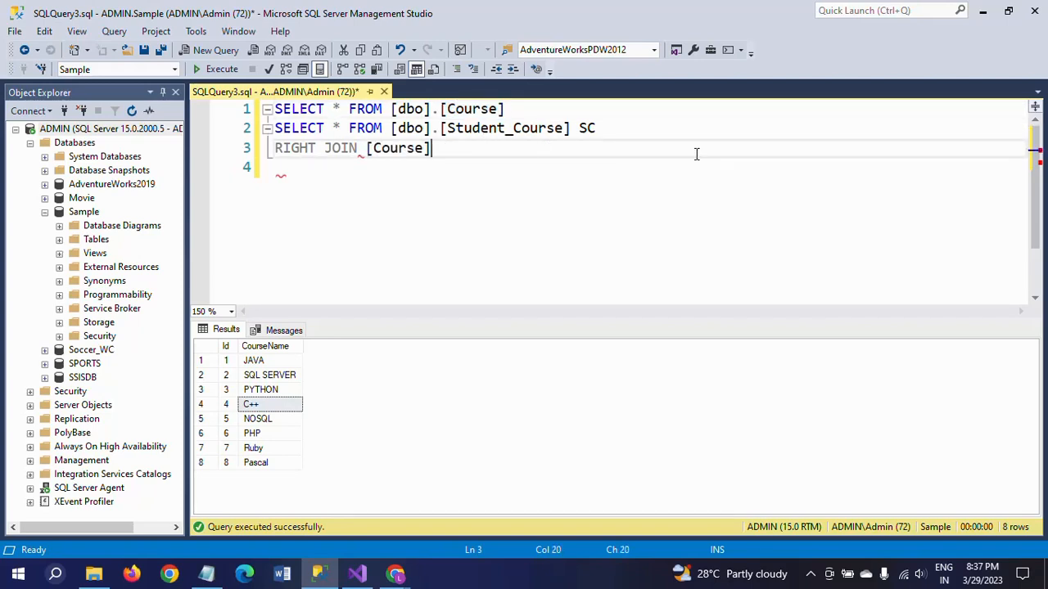
Alias the joined Course table as C and add the join condition ON SC.CourseId = C.Id.
{"action": "type", "text": "C ON"}
{"action": "type", "text": "SC"}
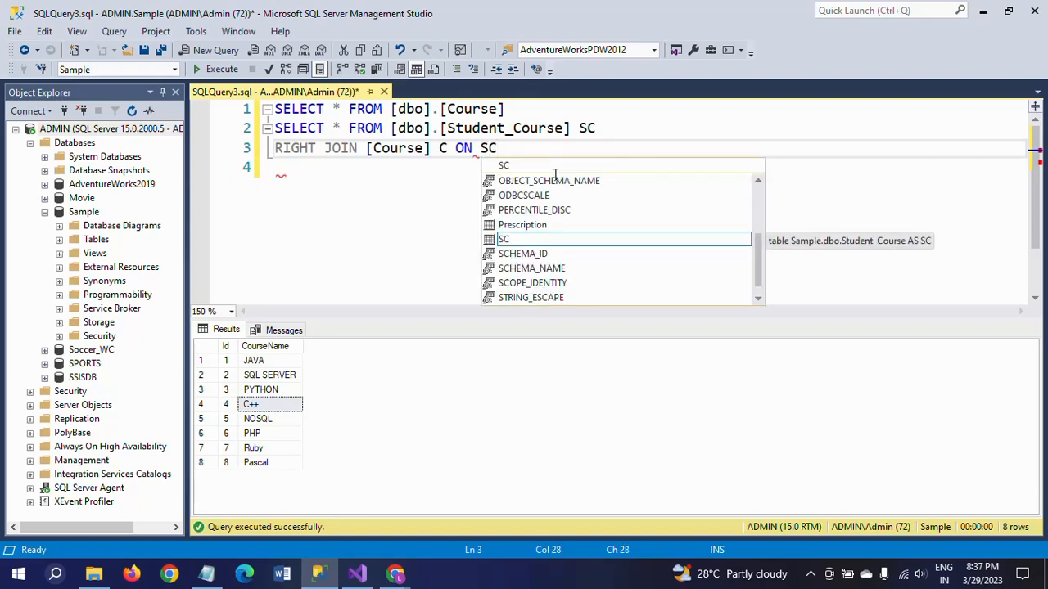
{"action": "type", "text": "."}
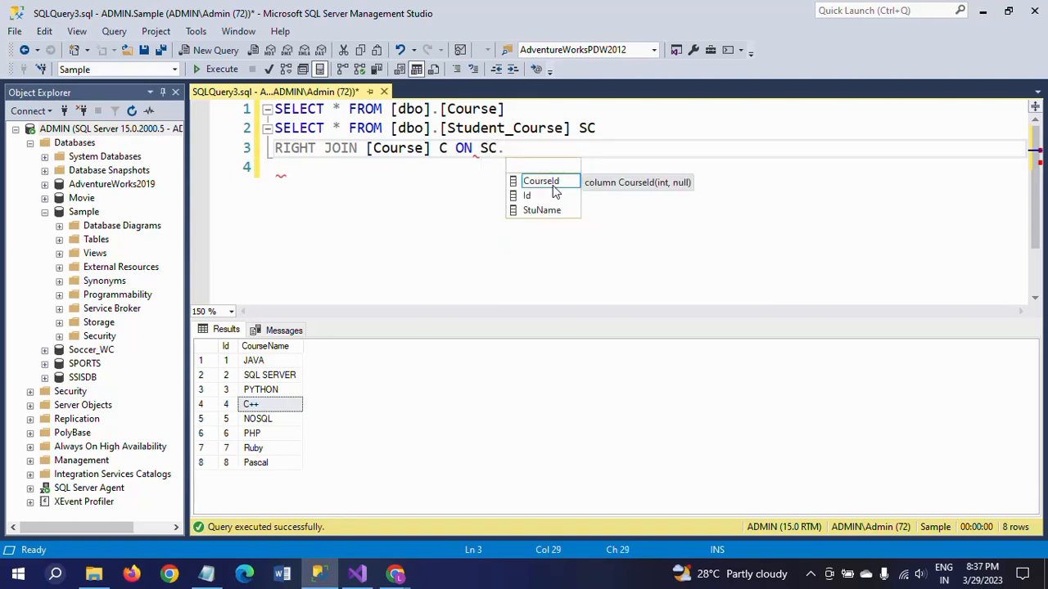
{"action": "double_click", "coordinate": [545, 182]}
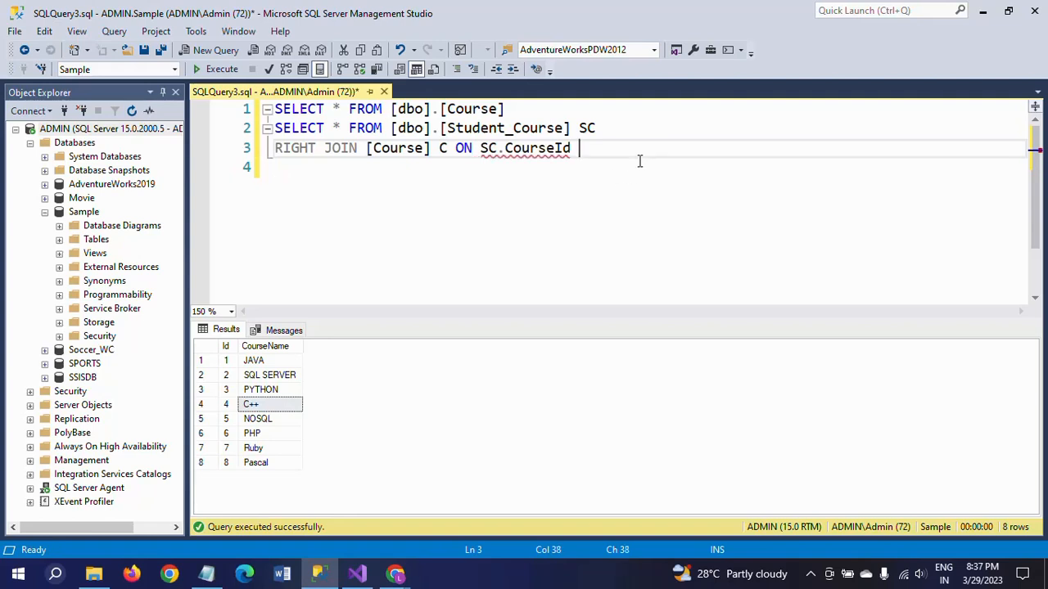
{"action": "type", "text": "= "}
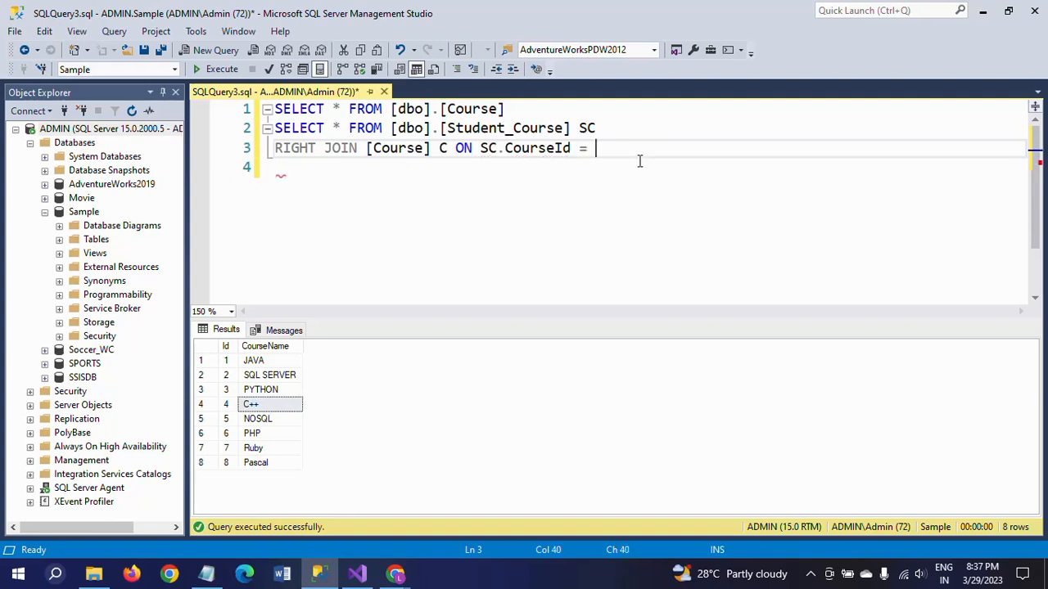
{"action": "type", "text": "C."}
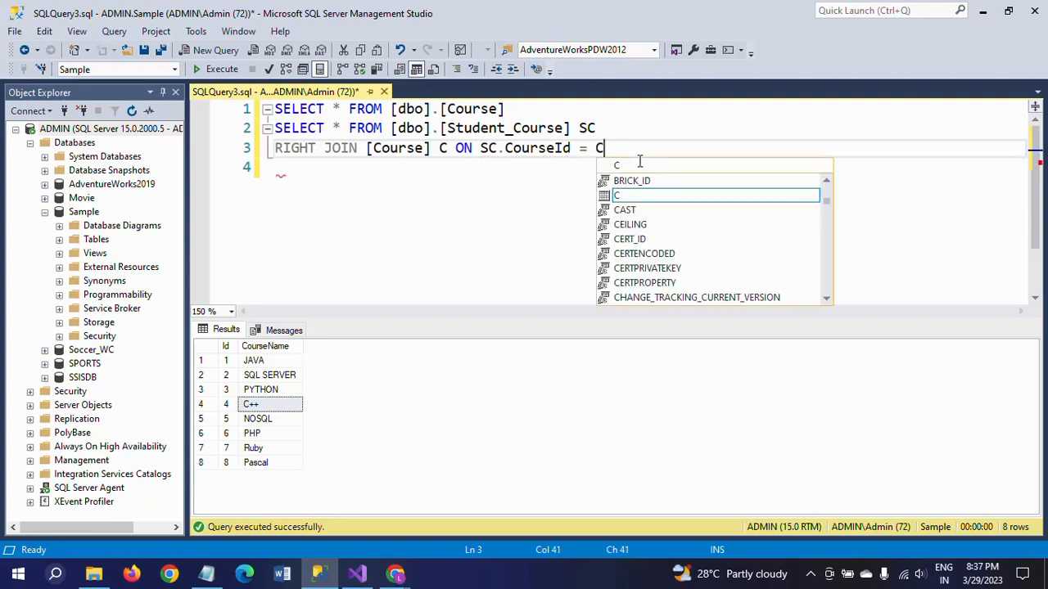
{"action": "double_click", "coordinate": [635, 196]}
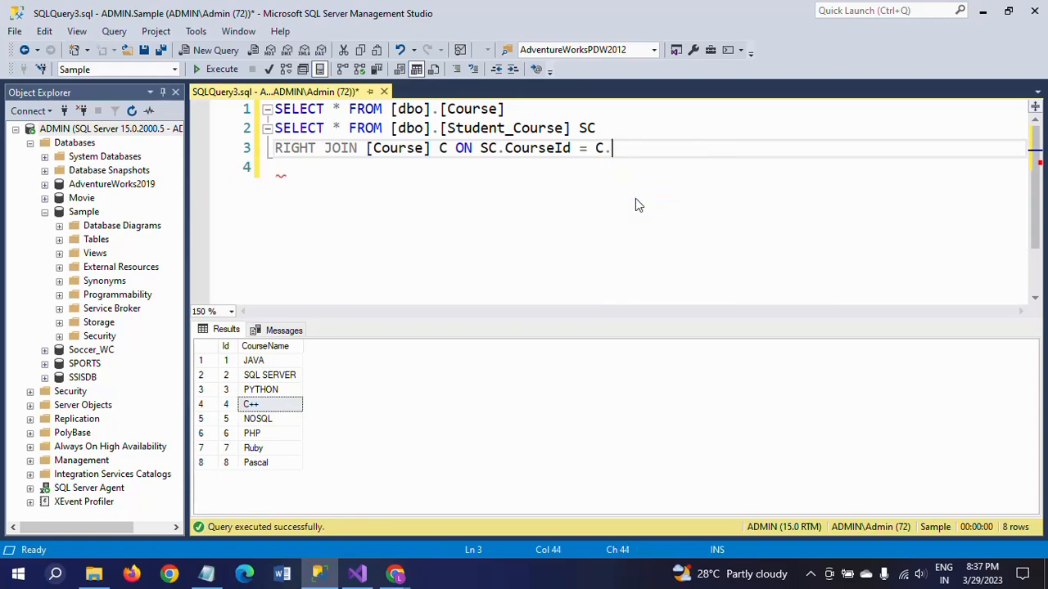
Replace the asterisk in the right join query's SELECT list with the columns Id,Name, leaving a trailing comma.
{"action": "left_click", "coordinate": [343, 128]}
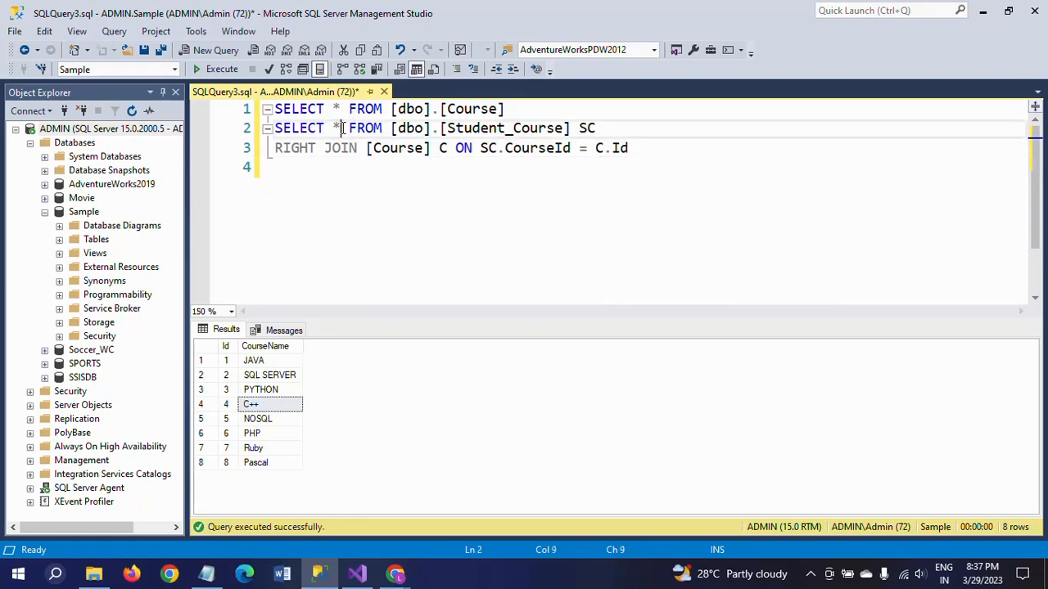
{"action": "key", "text": "BackSpace"}
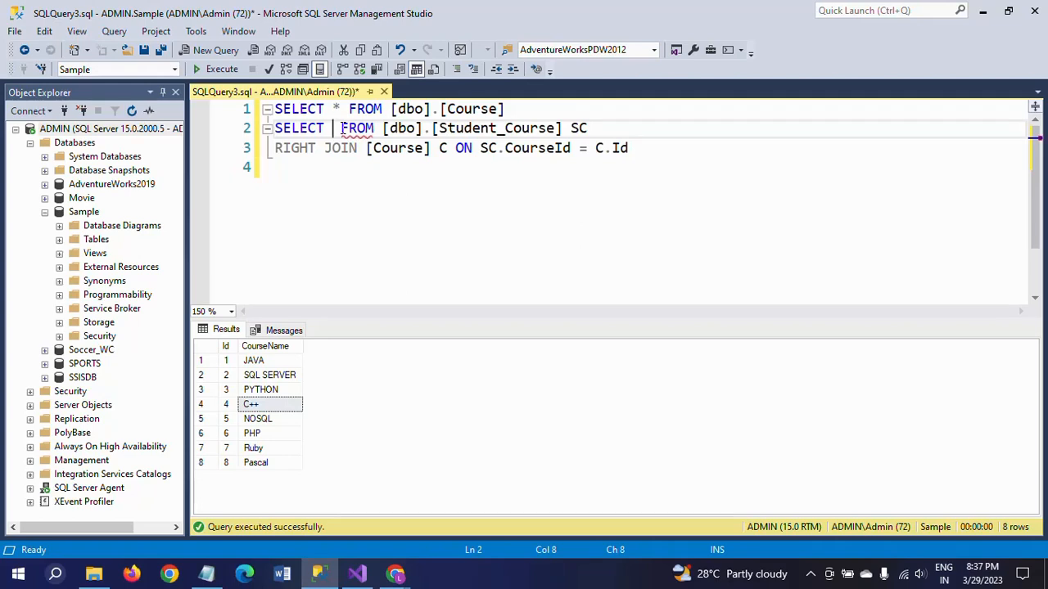
{"action": "type", "text": "Id,"}
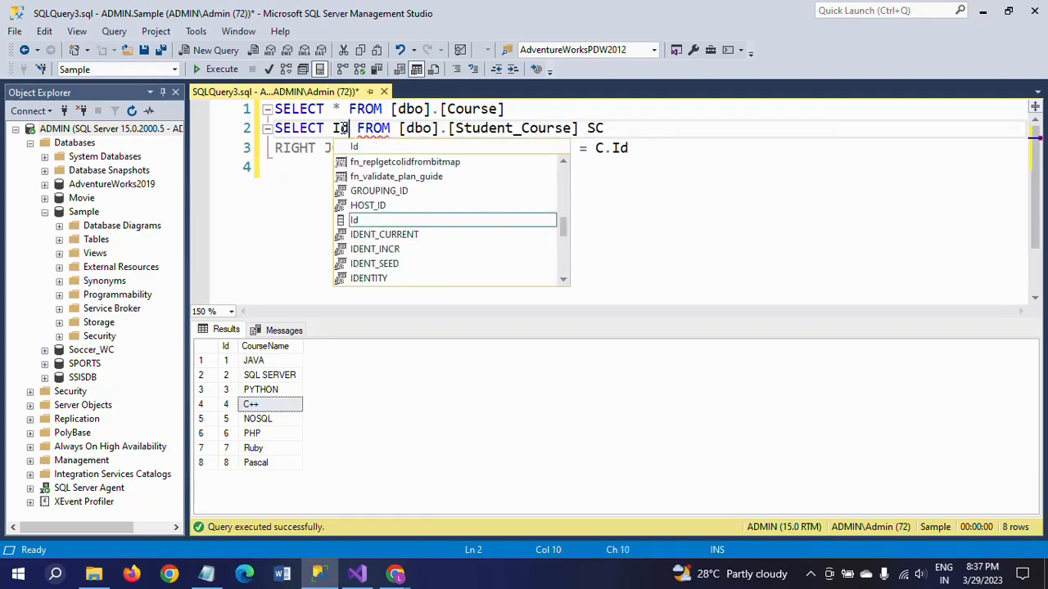
{"action": "type", "text": "Name,"}
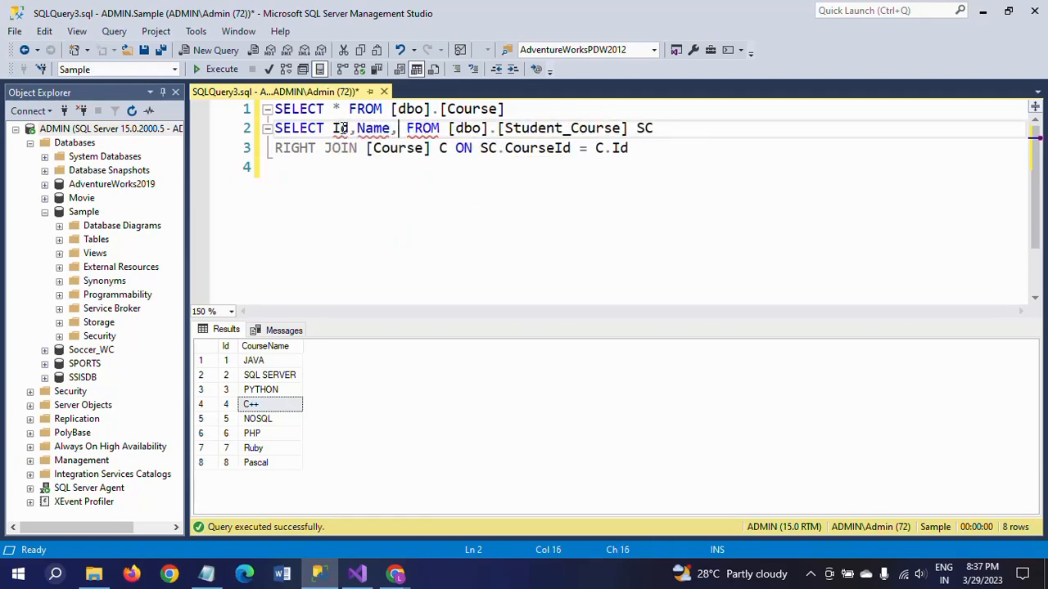
Run only the Course query to look up its column names.
{"action": "left_click", "coordinate": [506, 109]}
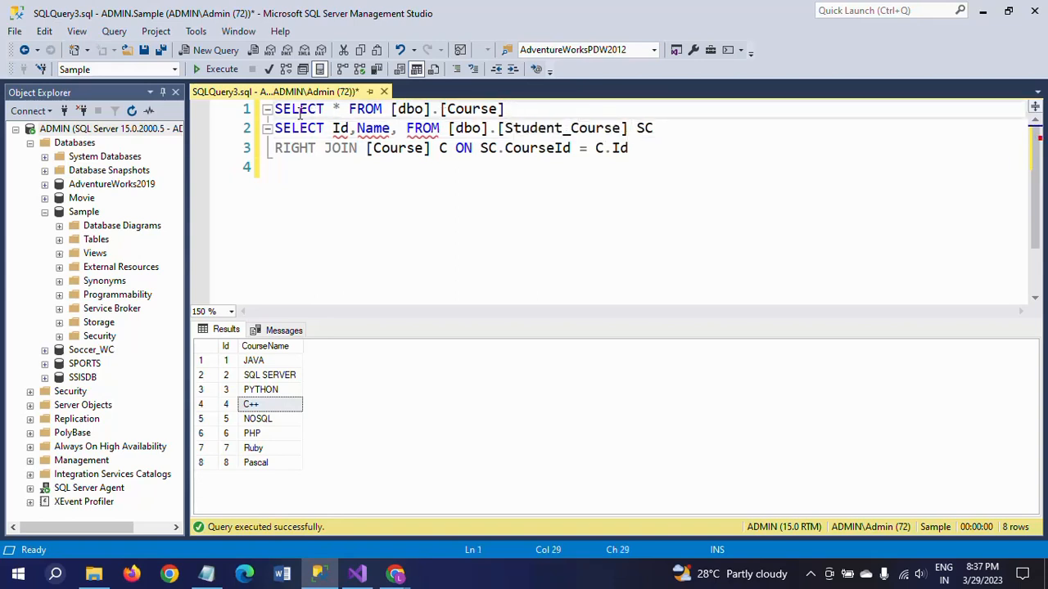
{"action": "left_click", "coordinate": [276, 108], "text": "shift"}
{"action": "left_click", "coordinate": [219, 70]}
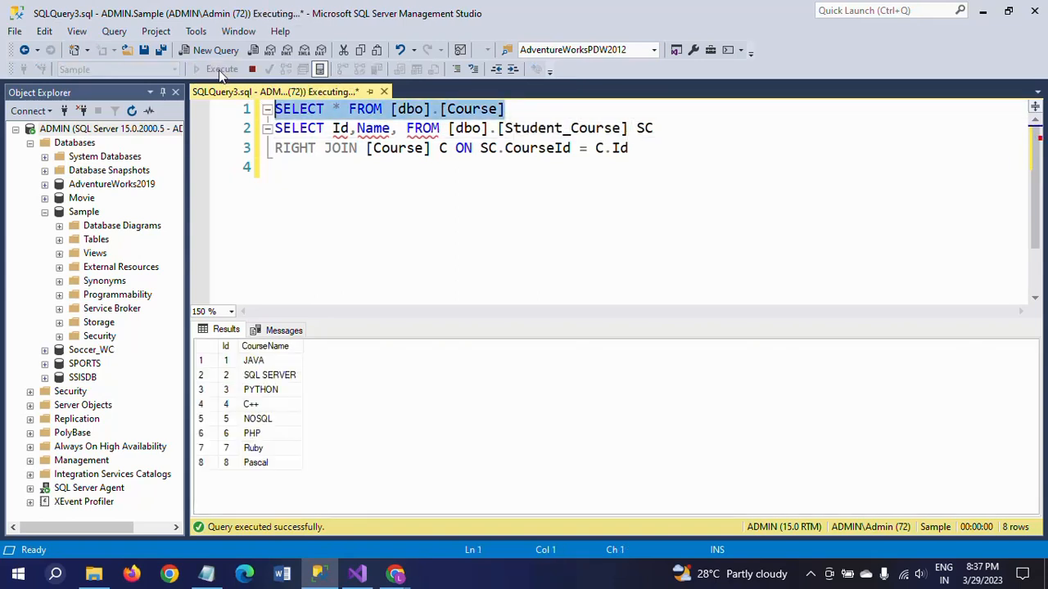
Add CourseName as the third column in the right join query's SELECT list.
{"action": "left_click", "coordinate": [401, 129]}
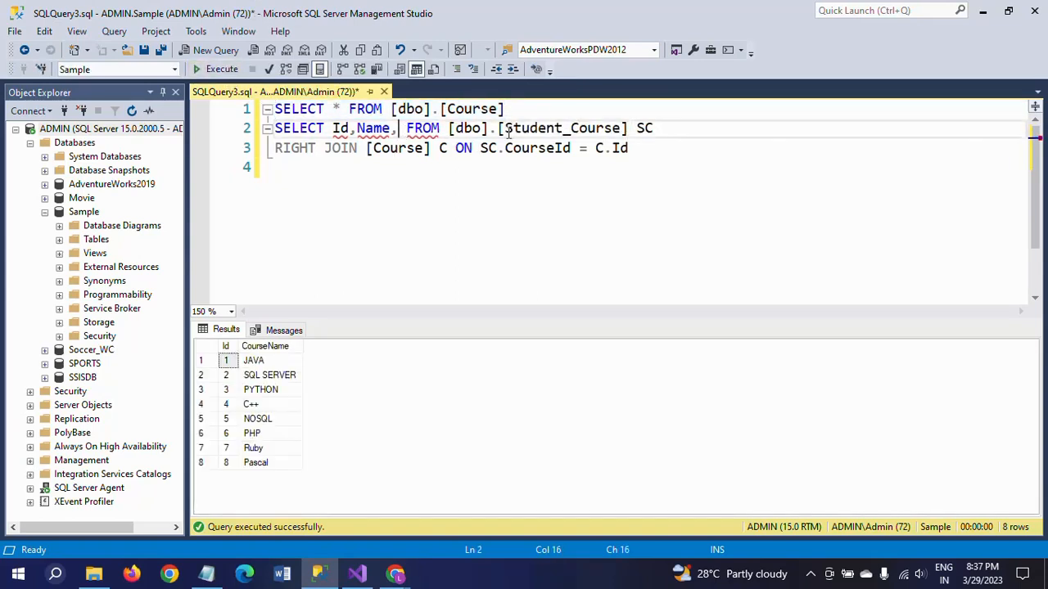
{"action": "type", "text": "Course"}
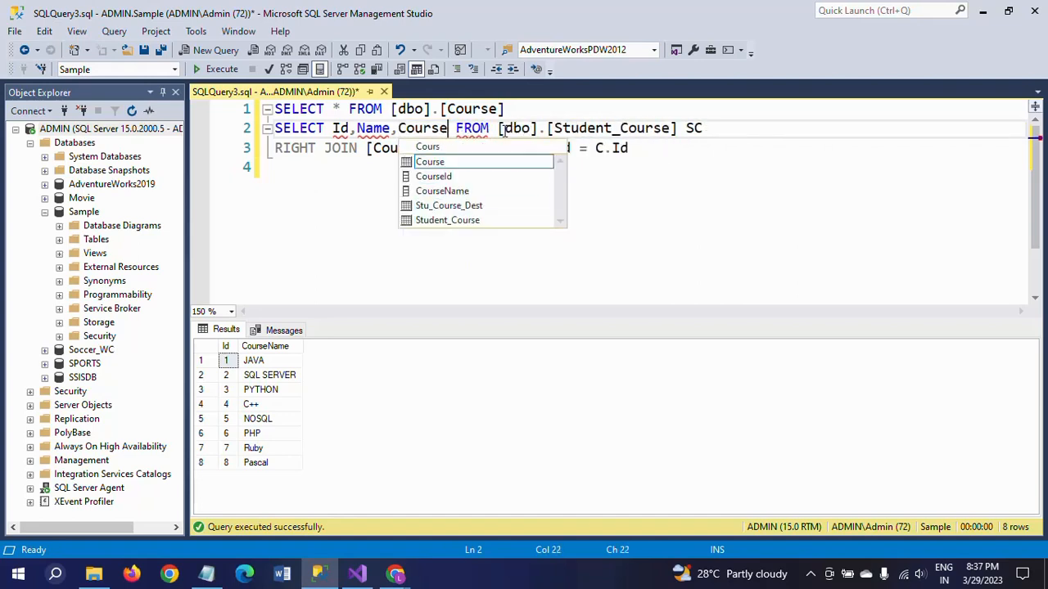
{"action": "double_click", "coordinate": [450, 190]}
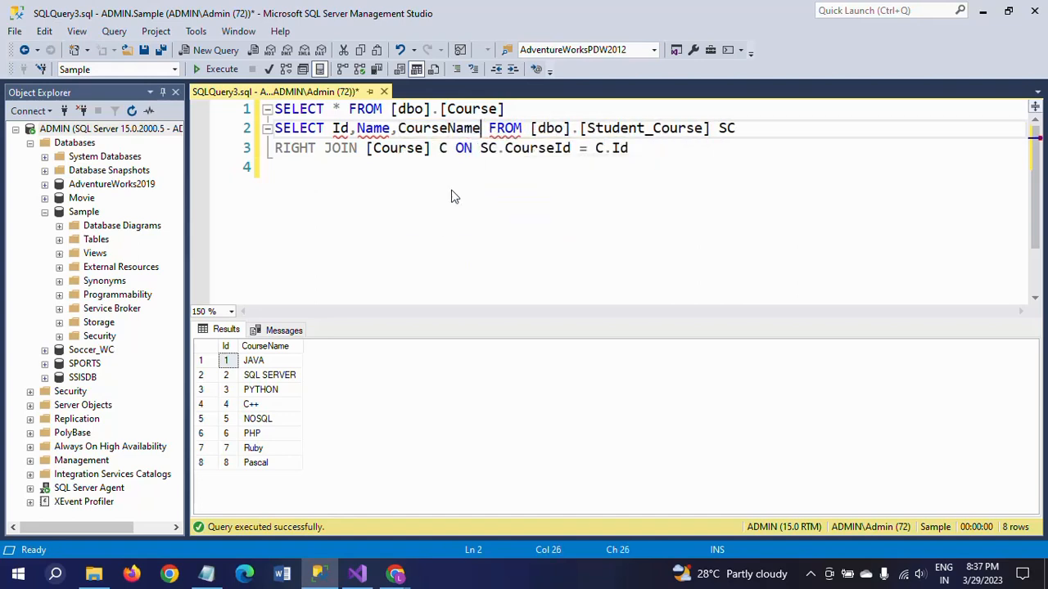
Run only the two-line right join query on Student_Course and Course.
{"action": "left_click", "coordinate": [277, 128]}
{"action": "left_click", "coordinate": [656, 155], "text": "shift"}
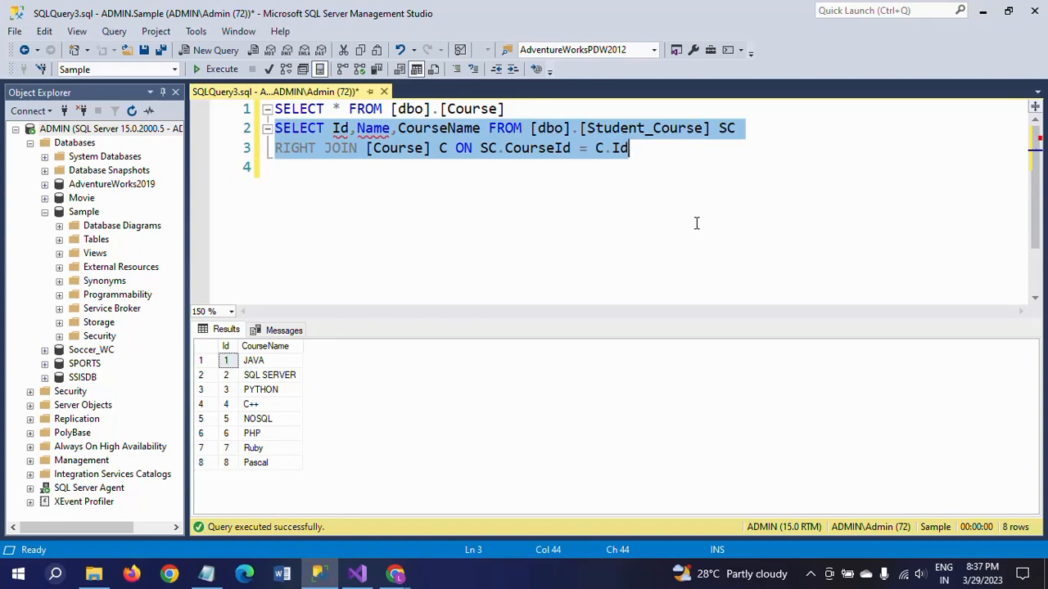
{"action": "key", "text": "F5"}
Qualify the Id column in the right join query's SELECT list as SC.Id.
{"action": "type", "text": "SC."}
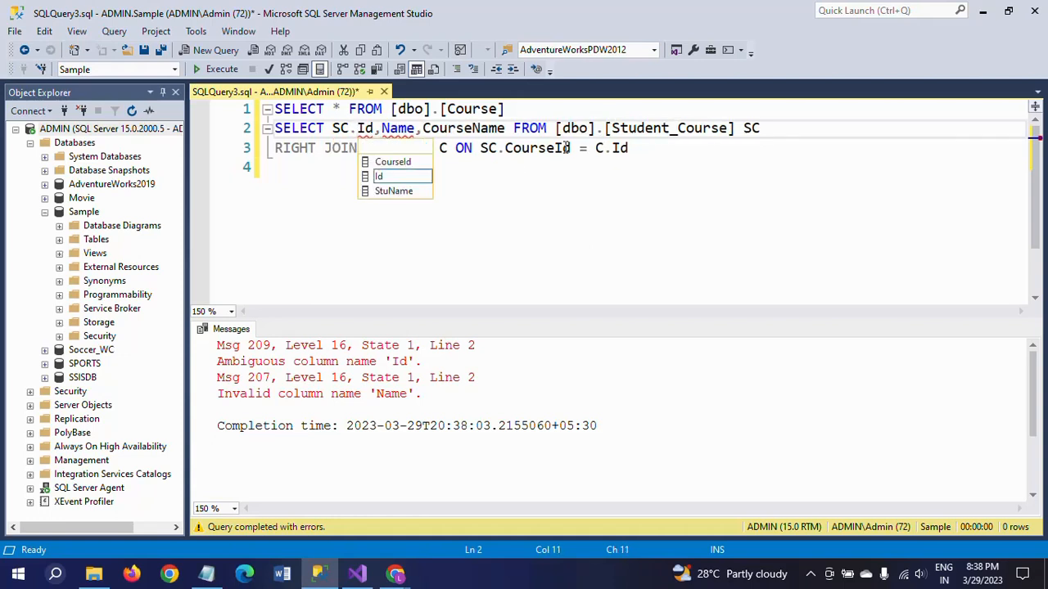
{"action": "double_click", "coordinate": [398, 179]}
{"action": "left_click", "coordinate": [469, 220]}
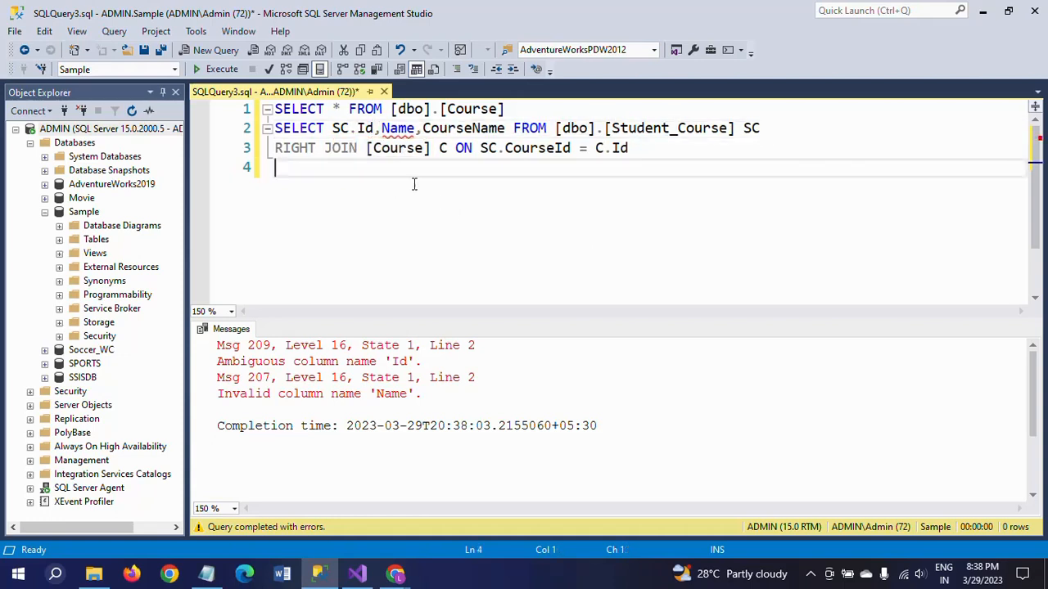
Add the query SELECT * FROM [Student_Course] on line 5, below the right join query, and run only that query.
{"action": "mouse_move", "coordinate": [385, 131]}
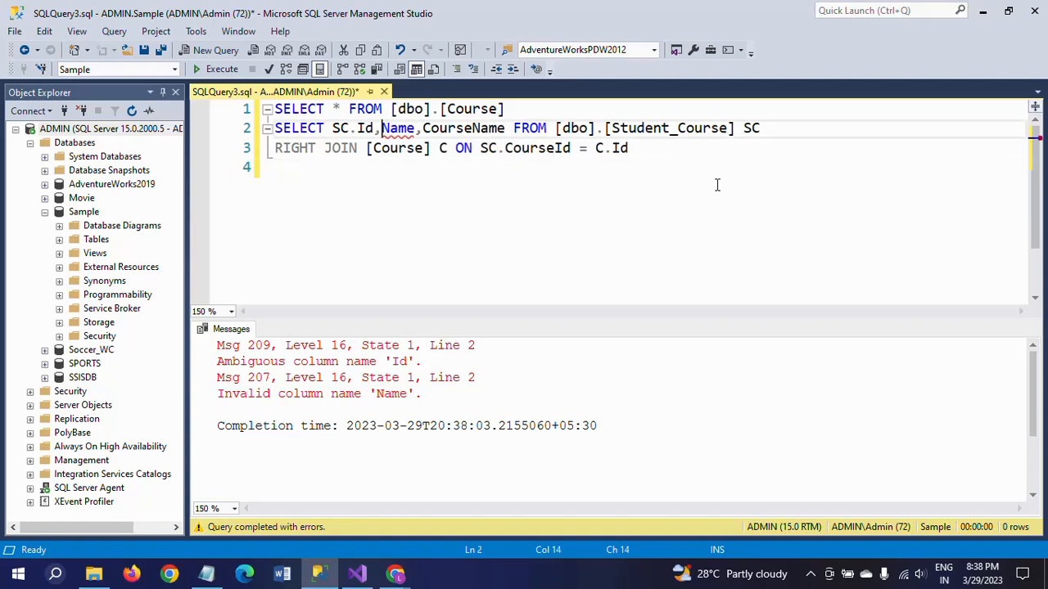
{"action": "type", "text": "SELECT * FROM [Student_Course]"}
{"action": "left_click", "coordinate": [220, 71]}
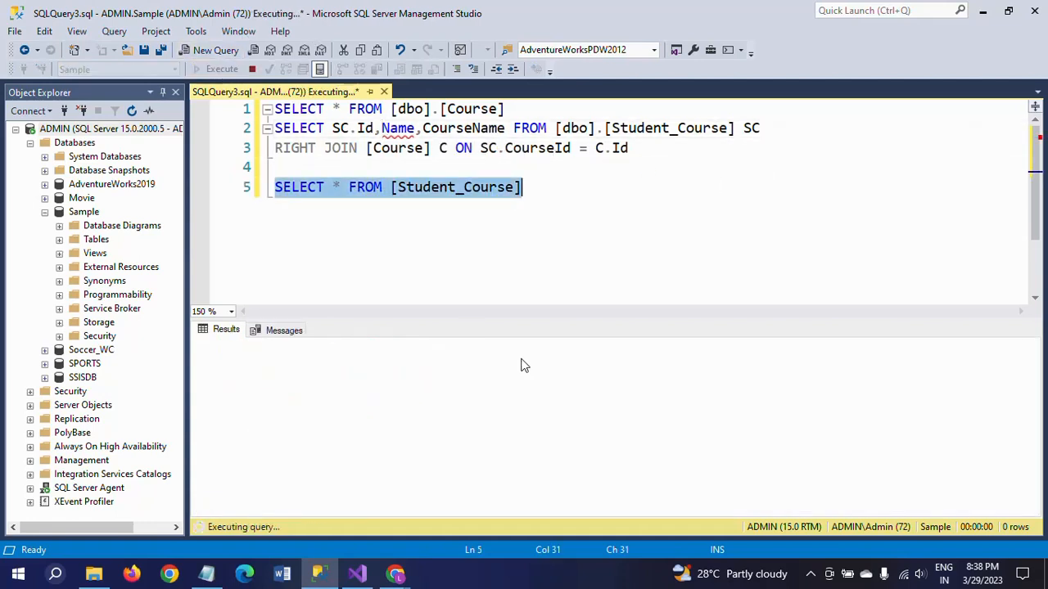
Change the Name column in the right join query's SELECT list to StuName.
{"action": "left_click", "coordinate": [382, 131]}
{"action": "type", "text": "Stu"}
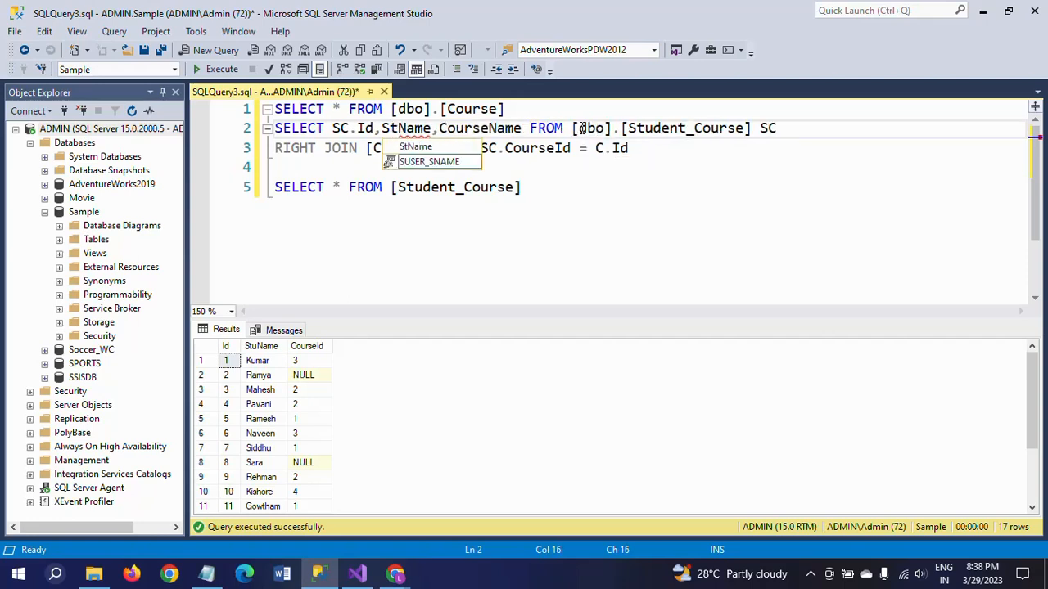
{"action": "key", "text": "Escape"}
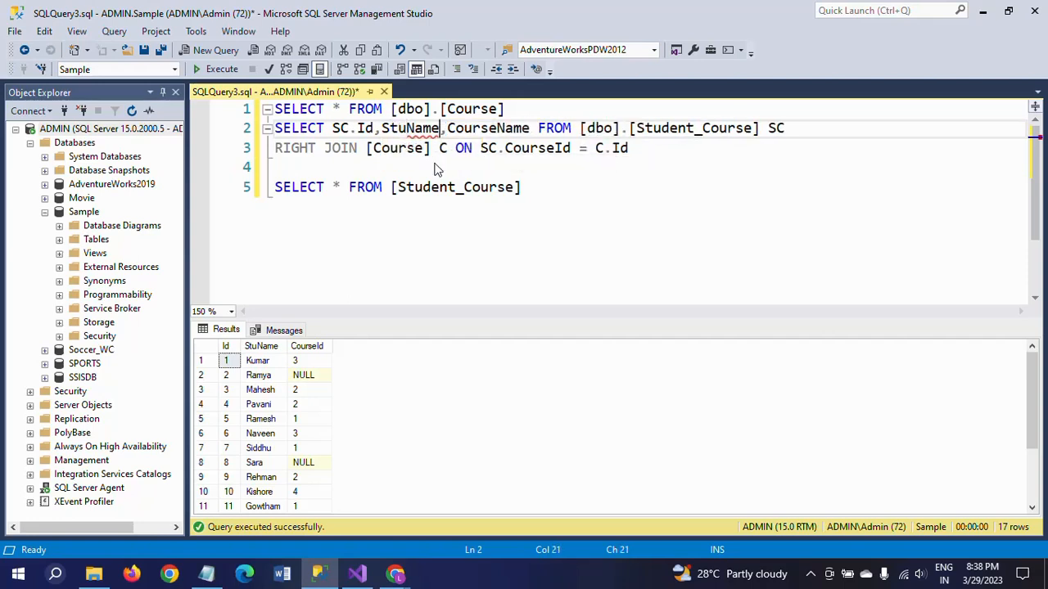
Run only the right join query, examine its last result rows and fit the Id column to its contents.
{"action": "left_click", "coordinate": [707, 176]}
{"action": "key", "text": "shift+Up"}
{"action": "key", "text": "shift+Up"}
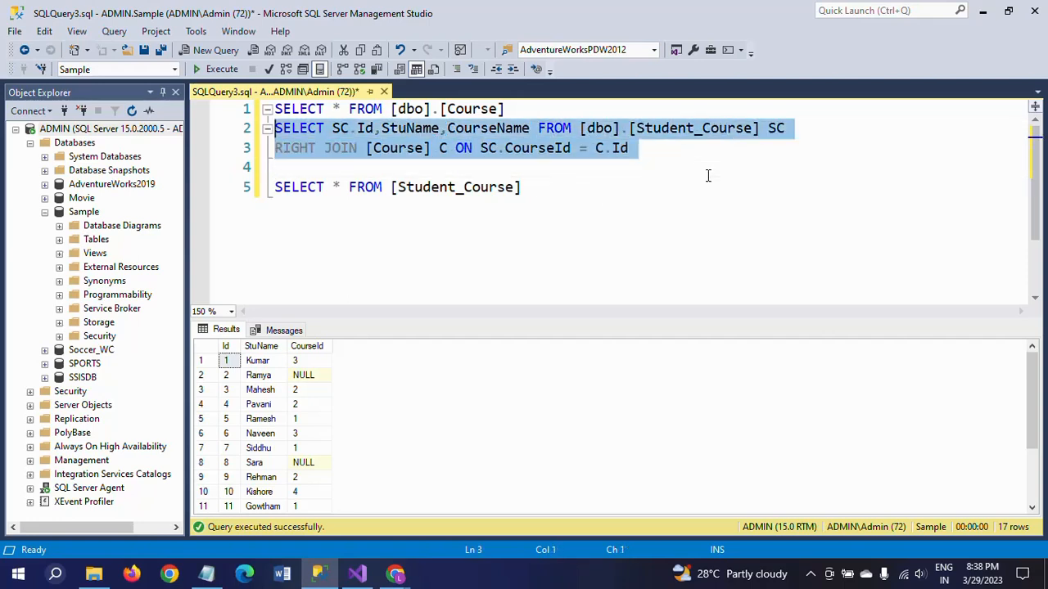
{"action": "left_click", "coordinate": [221, 70]}
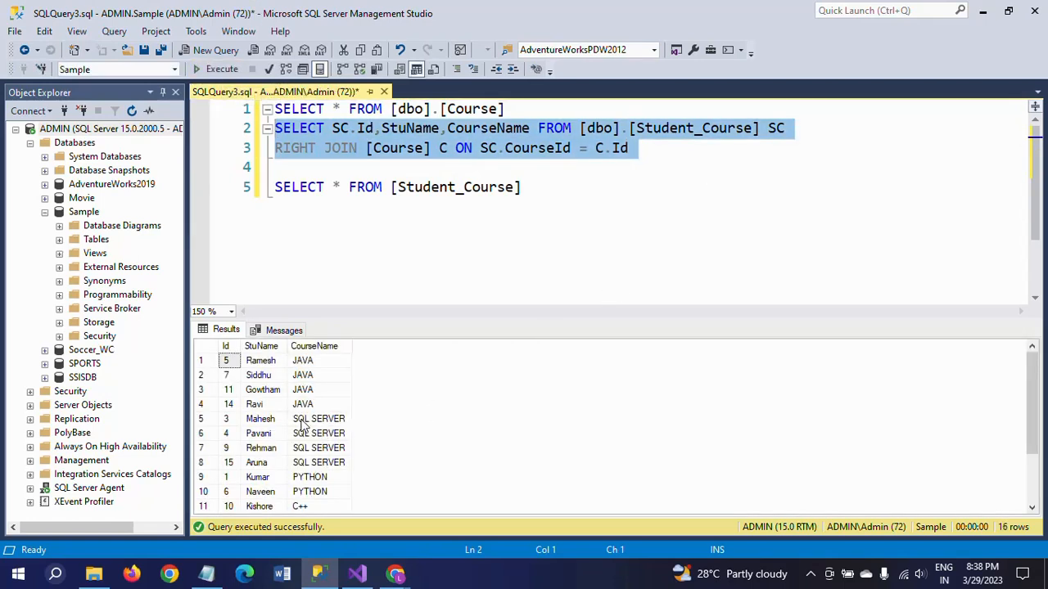
{"action": "left_click", "coordinate": [302, 421]}
{"action": "scroll", "coordinate": [302, 423], "scroll_direction": "down", "scroll_amount": 2}
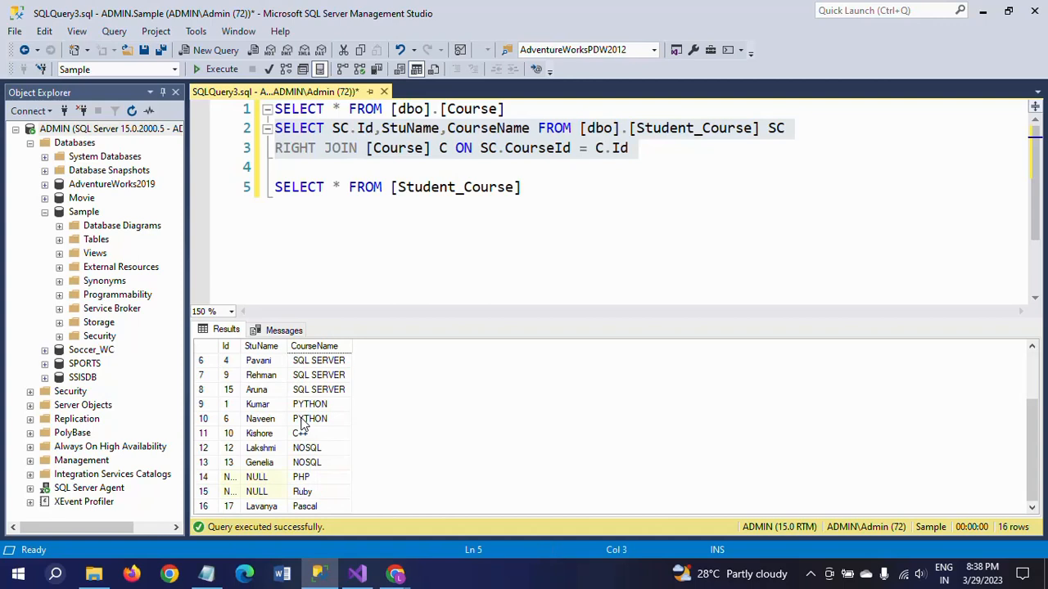
{"action": "double_click", "coordinate": [241, 346]}
Run only the Student_Course query to view the CourseId assigned to each student.
{"action": "left_click", "coordinate": [550, 188]}
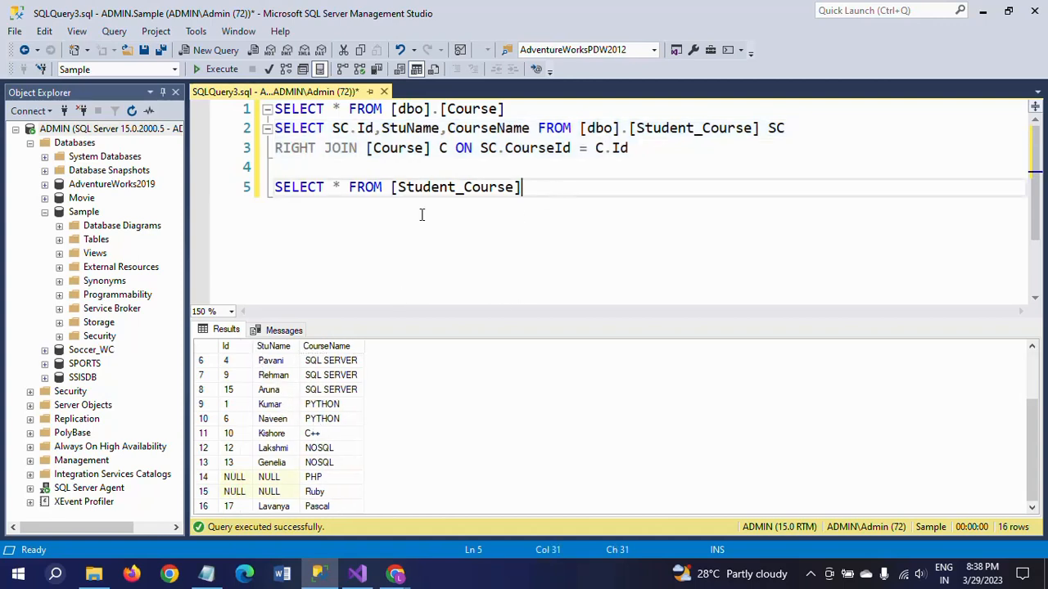
{"action": "left_click", "coordinate": [276, 187], "text": "shift"}
{"action": "key", "text": "F5"}
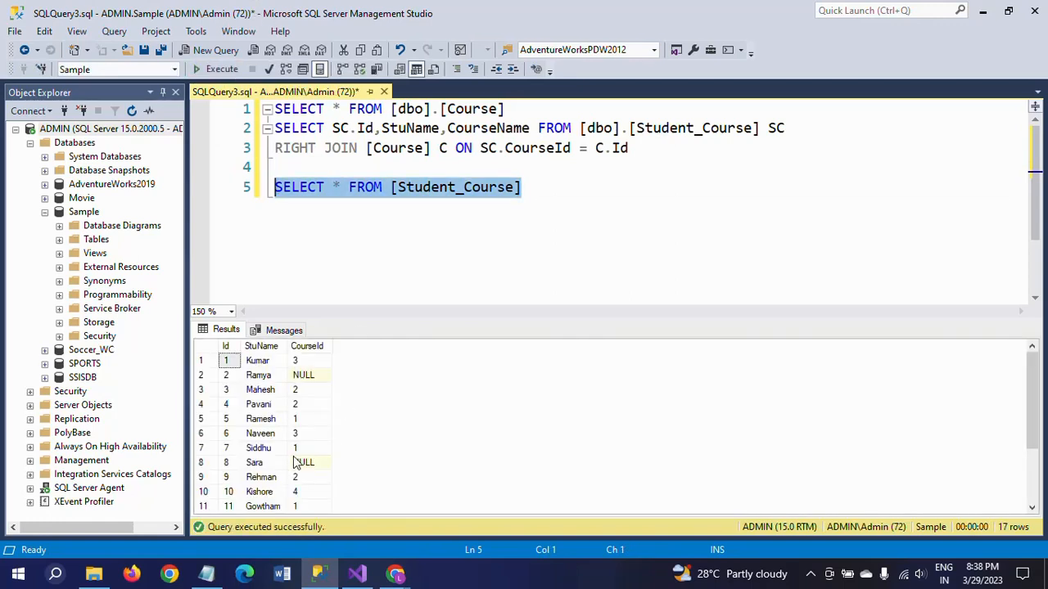
Run only the right join query again and examine its results down to the last rows.
{"action": "left_click", "coordinate": [301, 167]}
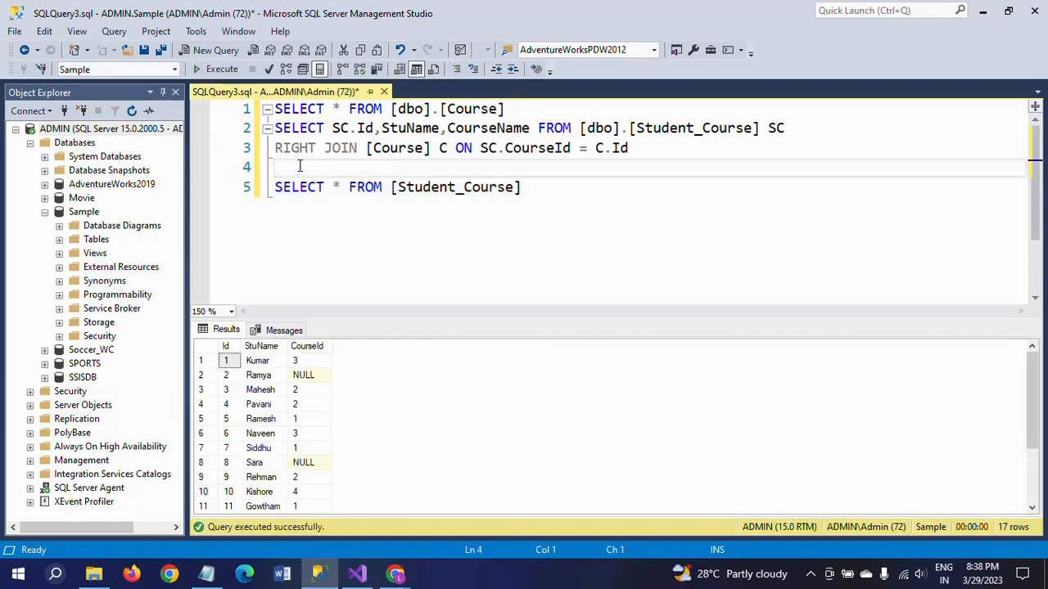
{"action": "key", "text": "shift+Up"}
{"action": "key", "text": "shift+Up"}
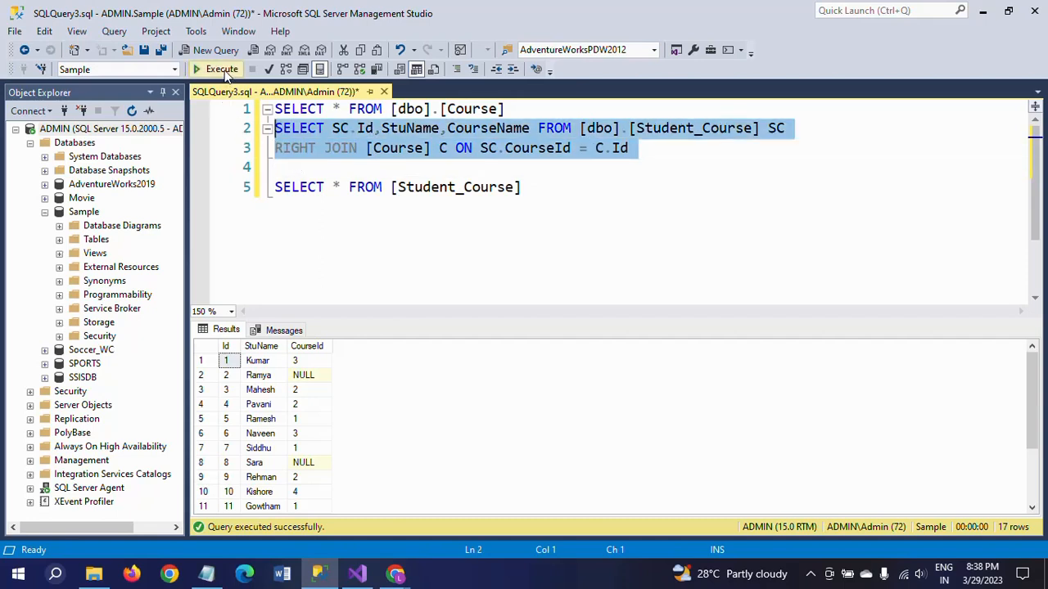
{"action": "left_click", "coordinate": [222, 70]}
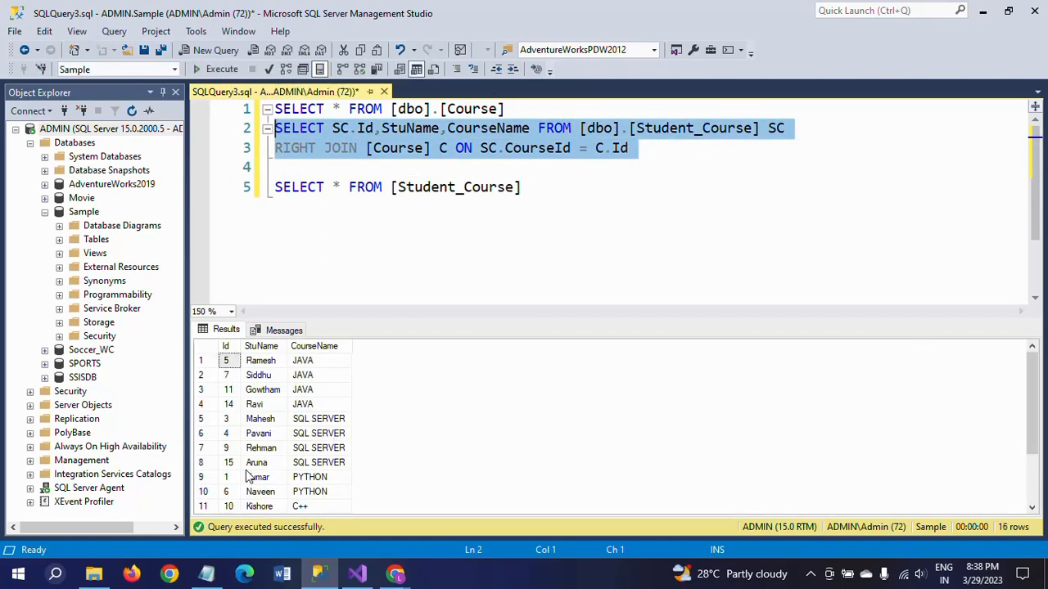
{"action": "left_click", "coordinate": [261, 447]}
{"action": "scroll", "coordinate": [261, 447], "scroll_direction": "down", "scroll_amount": 2}
Run only the Course query to view the full list of courses for comparison.
{"action": "left_click", "coordinate": [527, 186]}
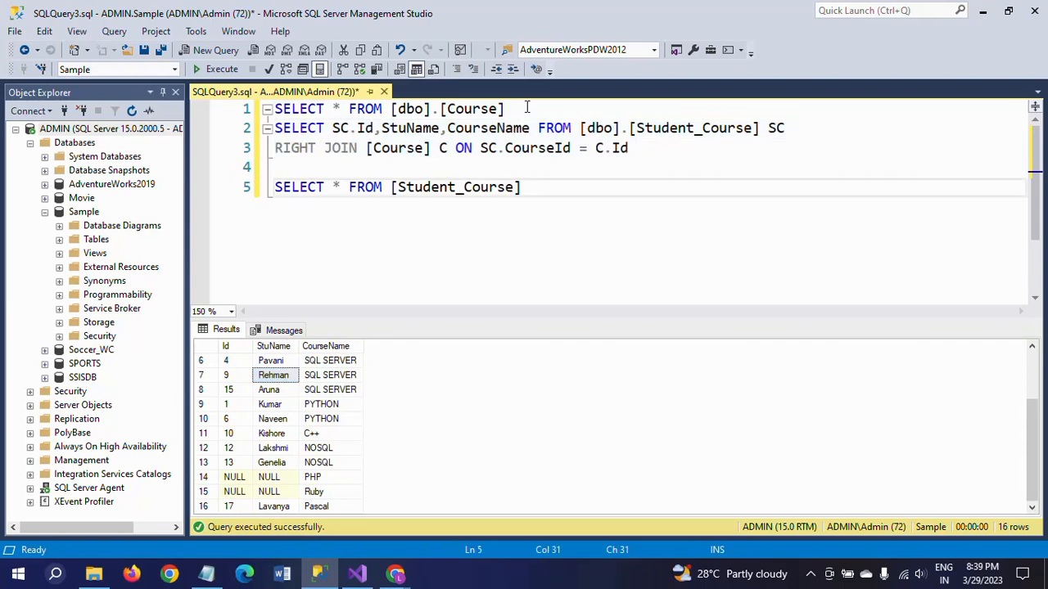
{"action": "left_click", "coordinate": [527, 107]}
{"action": "left_click", "coordinate": [273, 109], "text": "shift"}
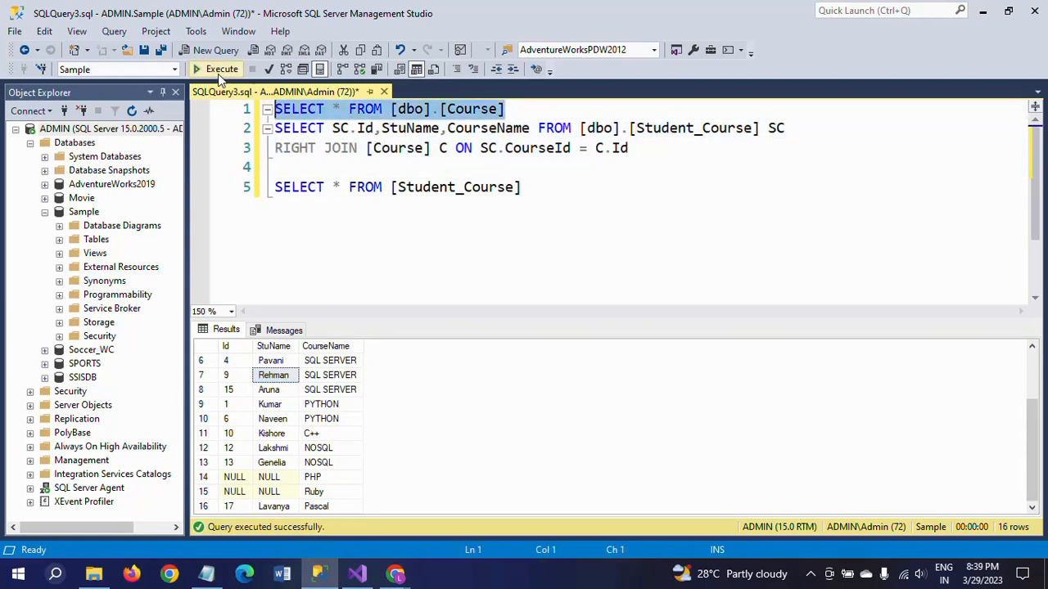
{"action": "left_click", "coordinate": [217, 72]}
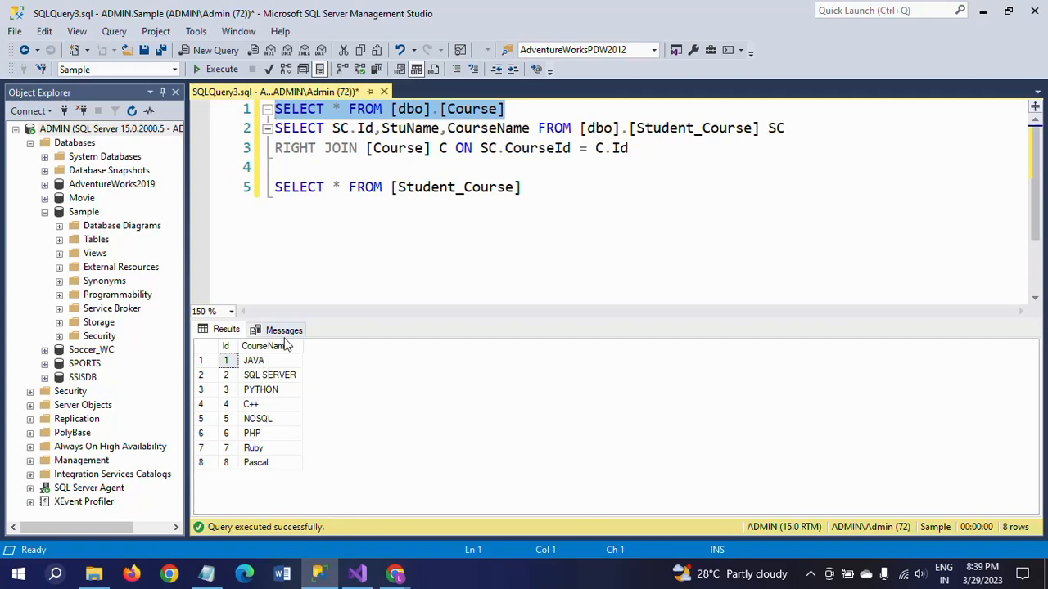
Run only the Student_Course query and examine the CourseId values across all its rows.
{"action": "left_click", "coordinate": [540, 188]}
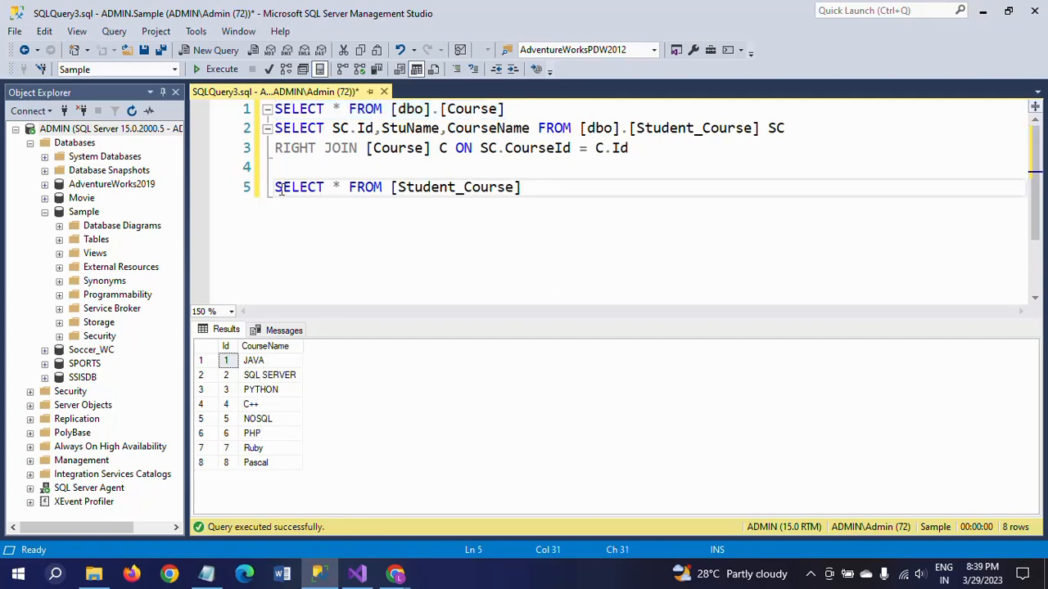
{"action": "left_click", "coordinate": [277, 187], "text": "shift"}
{"action": "left_click", "coordinate": [215, 68]}
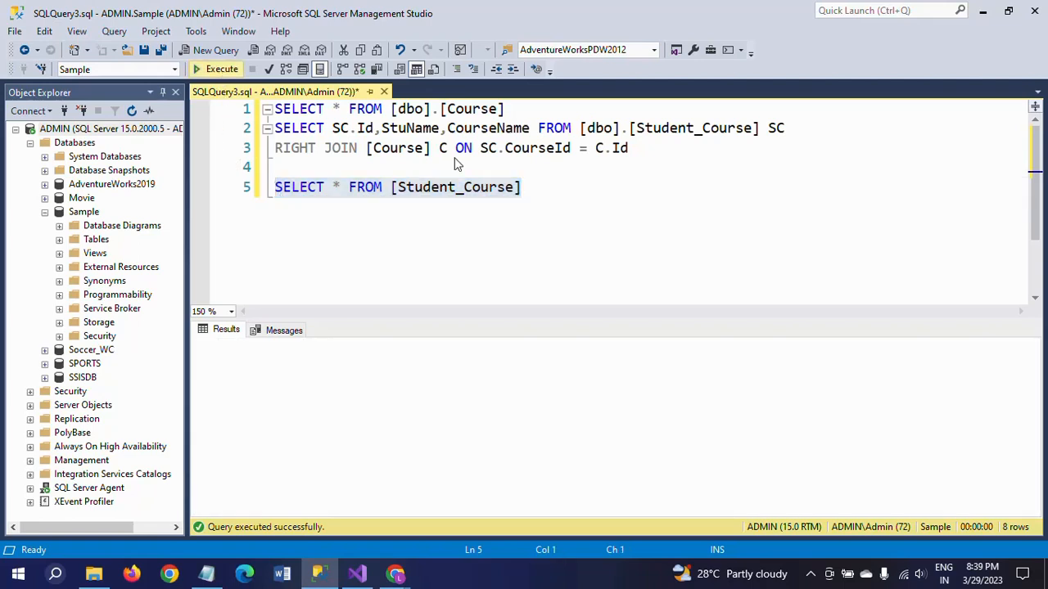
{"action": "left_click", "coordinate": [309, 420]}
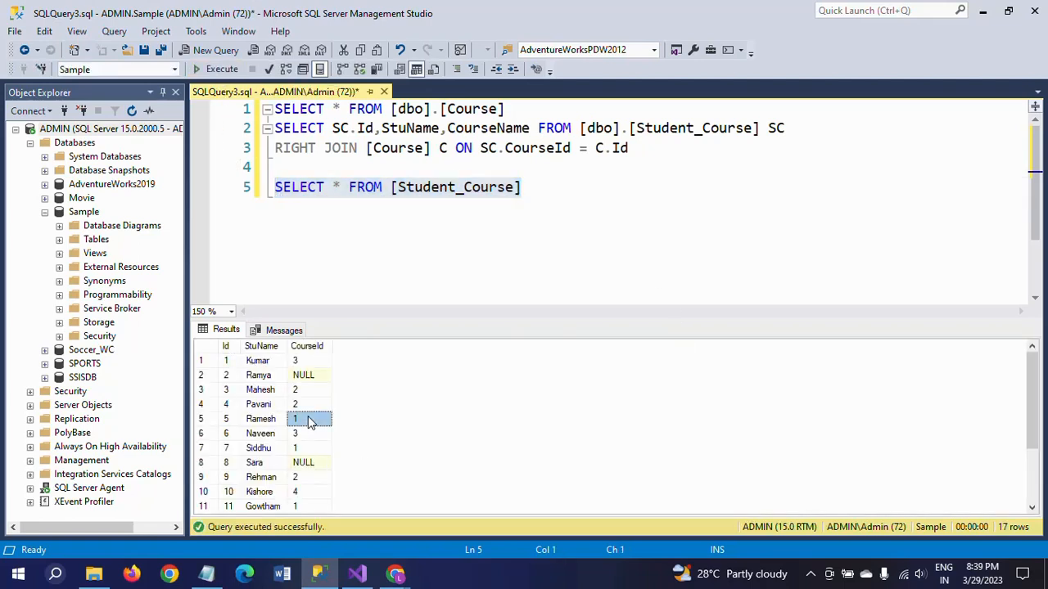
{"action": "scroll", "coordinate": [309, 422], "scroll_direction": "down", "scroll_amount": 2}
{"action": "scroll", "coordinate": [309, 421], "scroll_direction": "up", "scroll_amount": 2}
Run only the right join query and examine the PHP and Ruby rows and the StuName column in its results.
{"action": "left_click", "coordinate": [332, 165]}
{"action": "key", "text": "shift+Up"}
{"action": "key", "text": "shift+Up"}
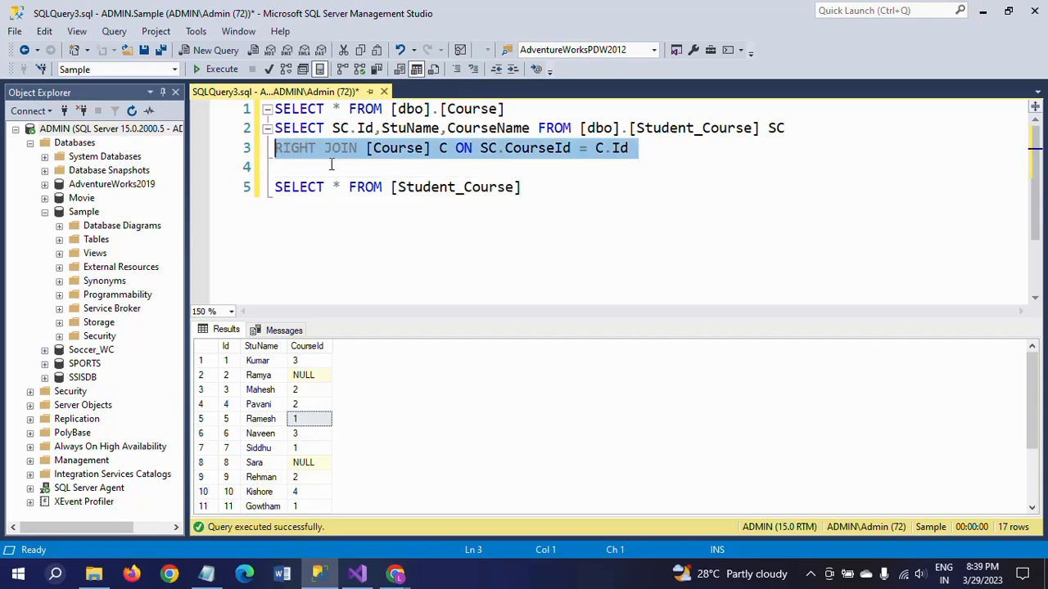
{"action": "left_click", "coordinate": [221, 70]}
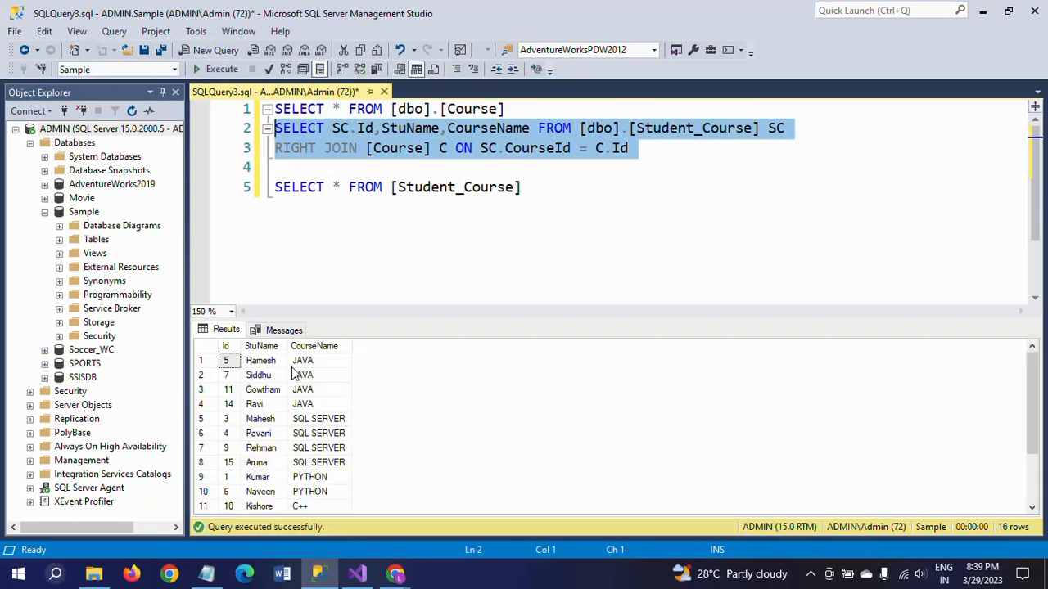
{"action": "left_click", "coordinate": [307, 434]}
{"action": "scroll", "coordinate": [307, 440], "scroll_direction": "down", "scroll_amount": 2}
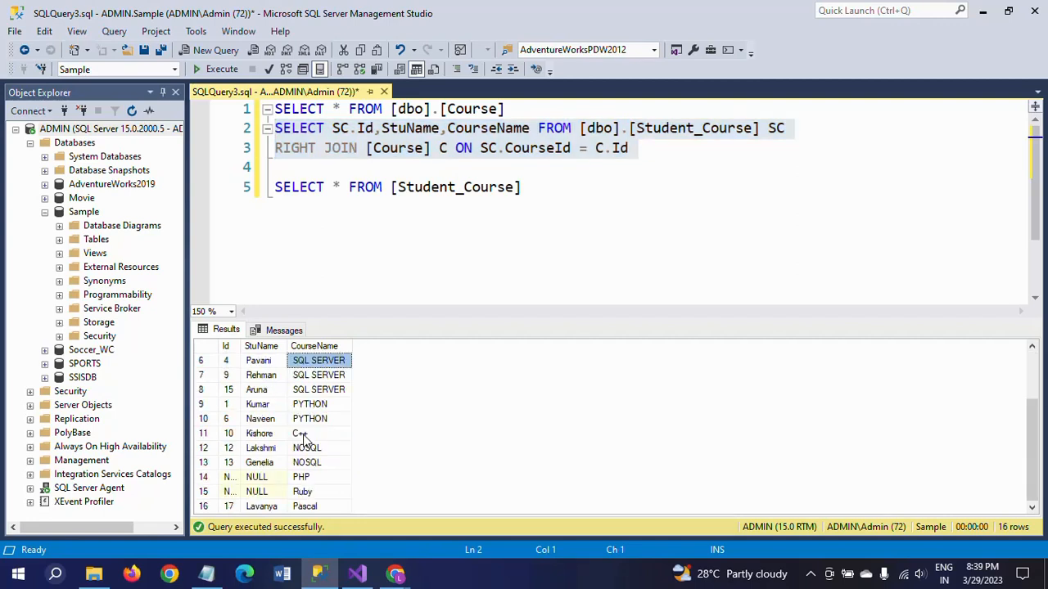
{"action": "left_click", "coordinate": [304, 479]}
{"action": "left_click", "coordinate": [309, 494]}
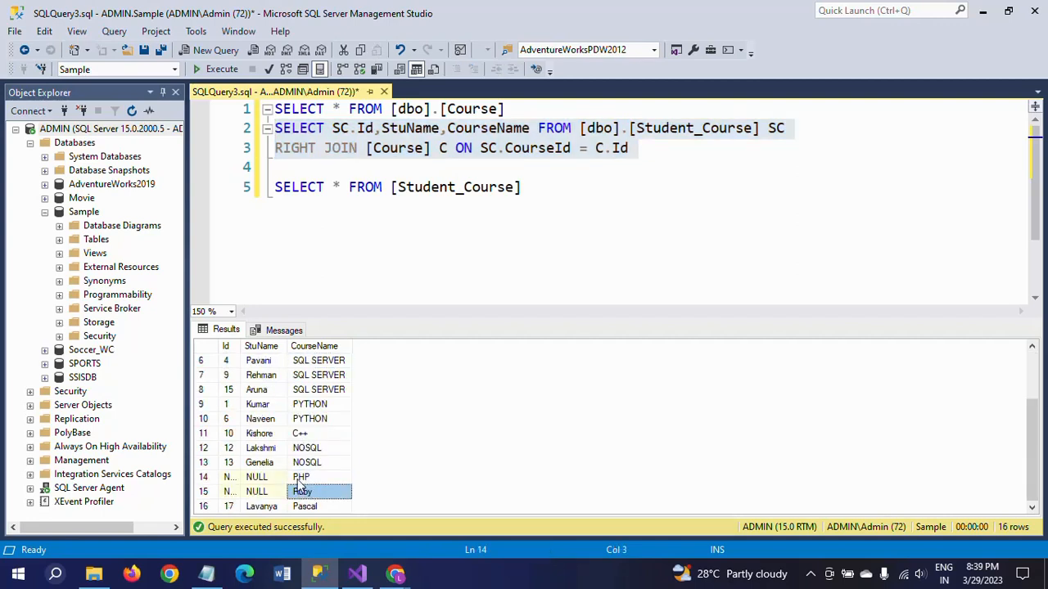
{"action": "left_click", "coordinate": [248, 349]}
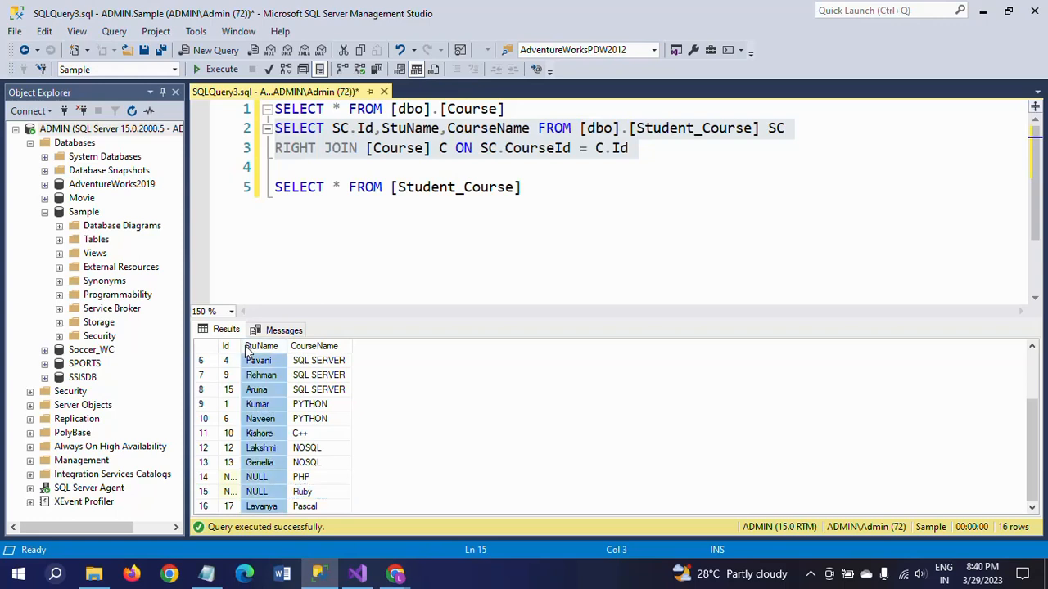
Auto-fit the Id column of the right join results and examine the PHP and Ruby rows.
{"action": "double_click", "coordinate": [240, 346]}
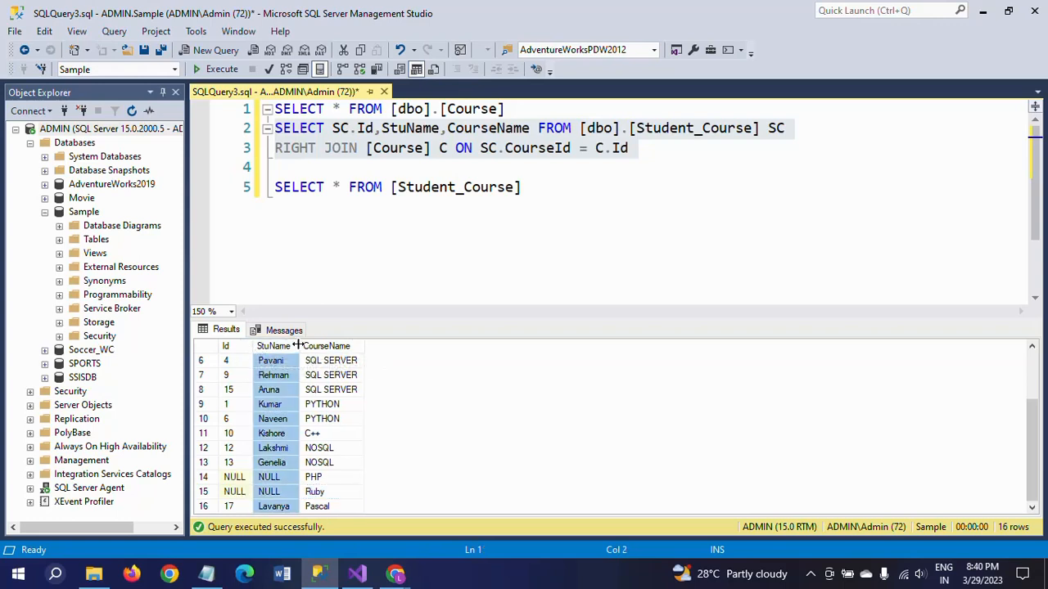
{"action": "left_click", "coordinate": [322, 478]}
{"action": "left_click", "coordinate": [332, 494]}
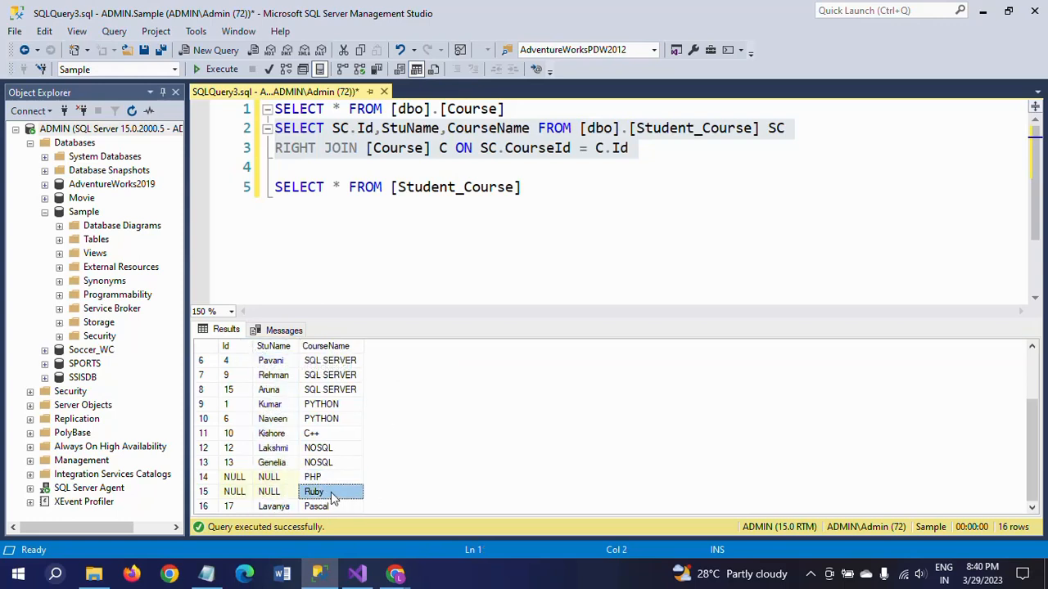
{"action": "left_click", "coordinate": [336, 482]}
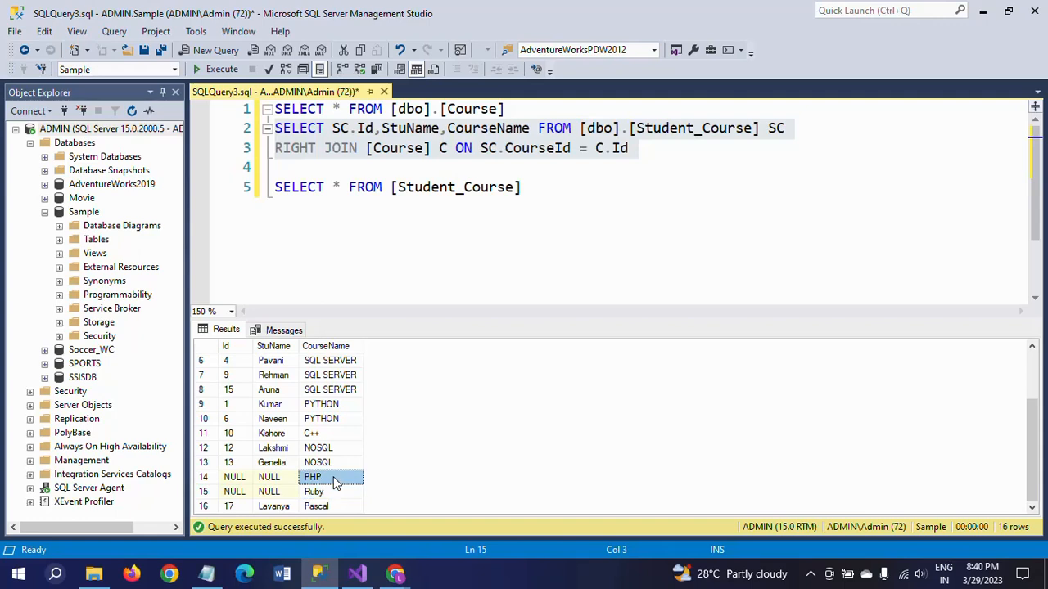
Highlight the right join query between Student_Course and Course to review its text.
{"action": "left_click", "coordinate": [665, 180]}
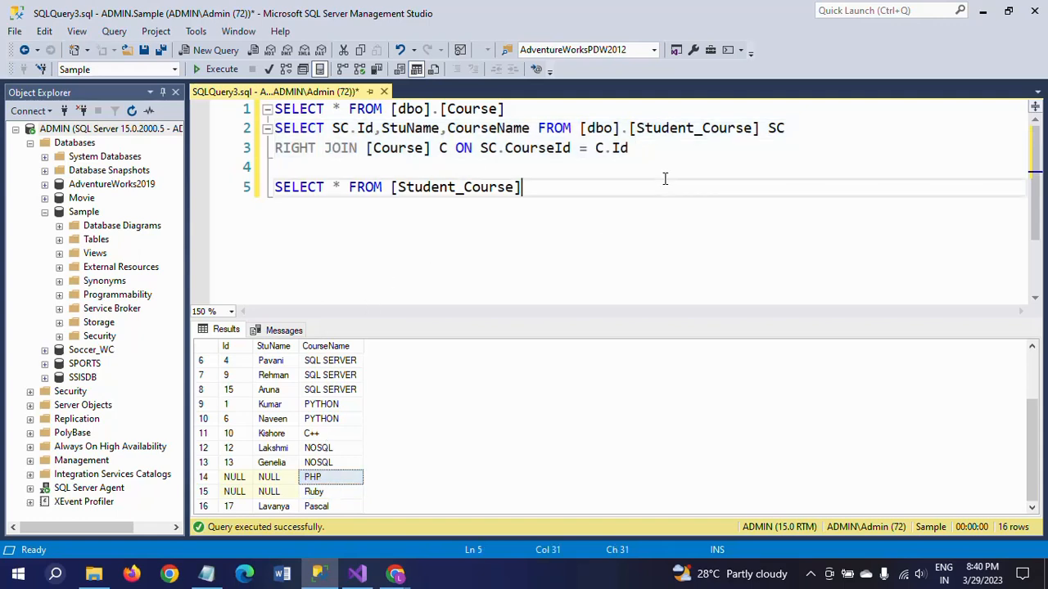
{"action": "left_click", "coordinate": [438, 166]}
{"action": "key", "text": "shift+Up"}
{"action": "key", "text": "shift+Up"}
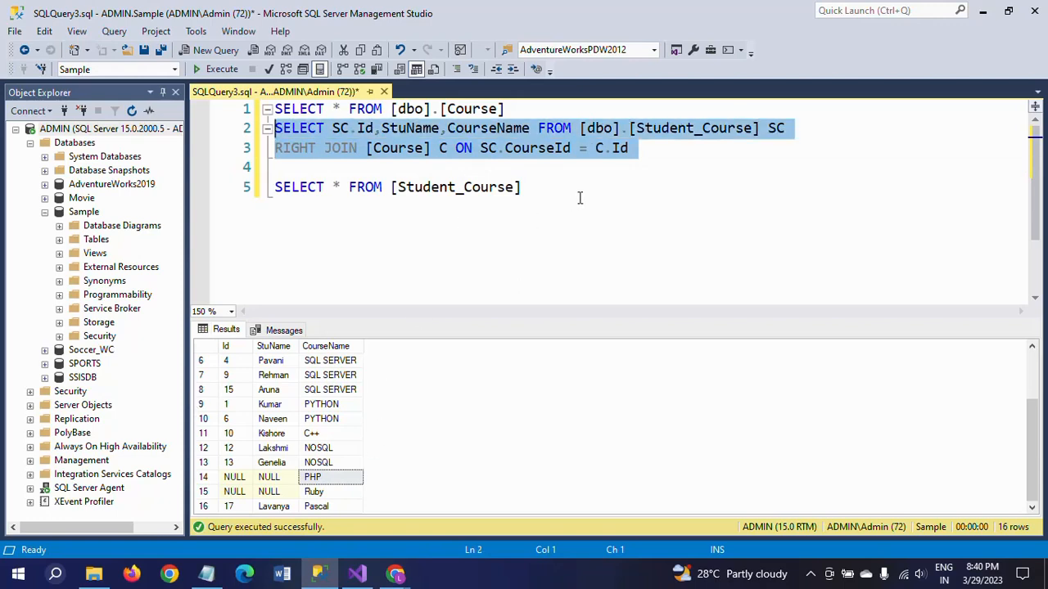
{"action": "left_click", "coordinate": [604, 177]}
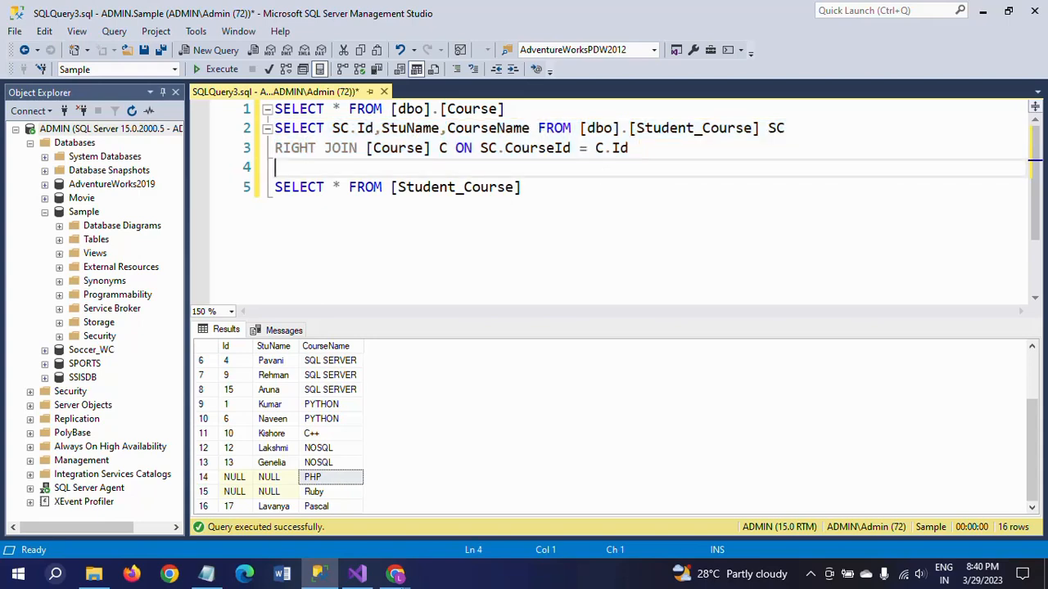
Switch to Visual Studio, add a Data Flow Task to the Package14 control flow and open it.
{"action": "left_click", "coordinate": [354, 577]}
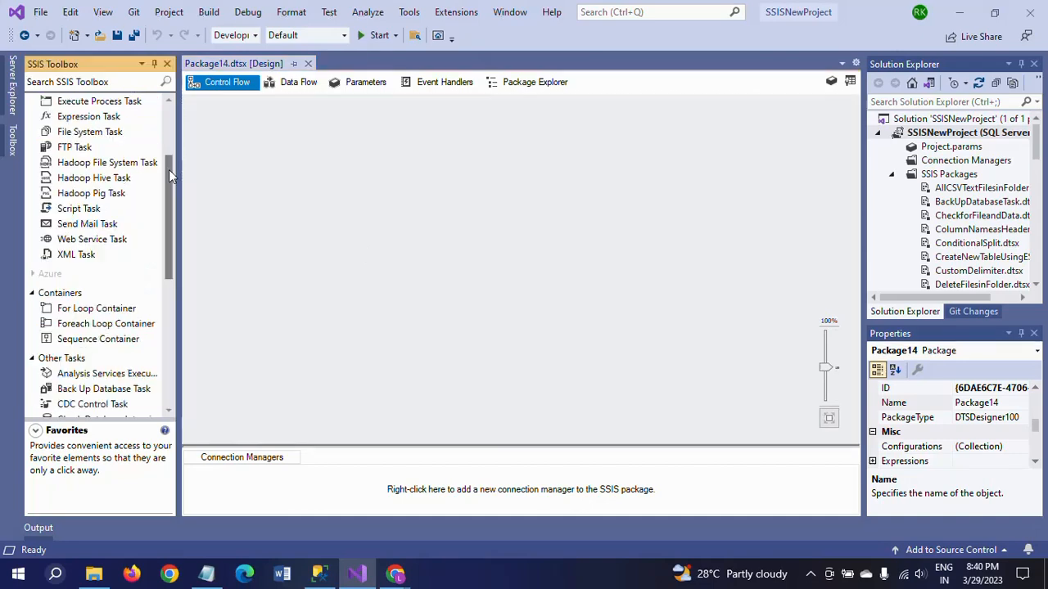
{"action": "left_click", "coordinate": [289, 185]}
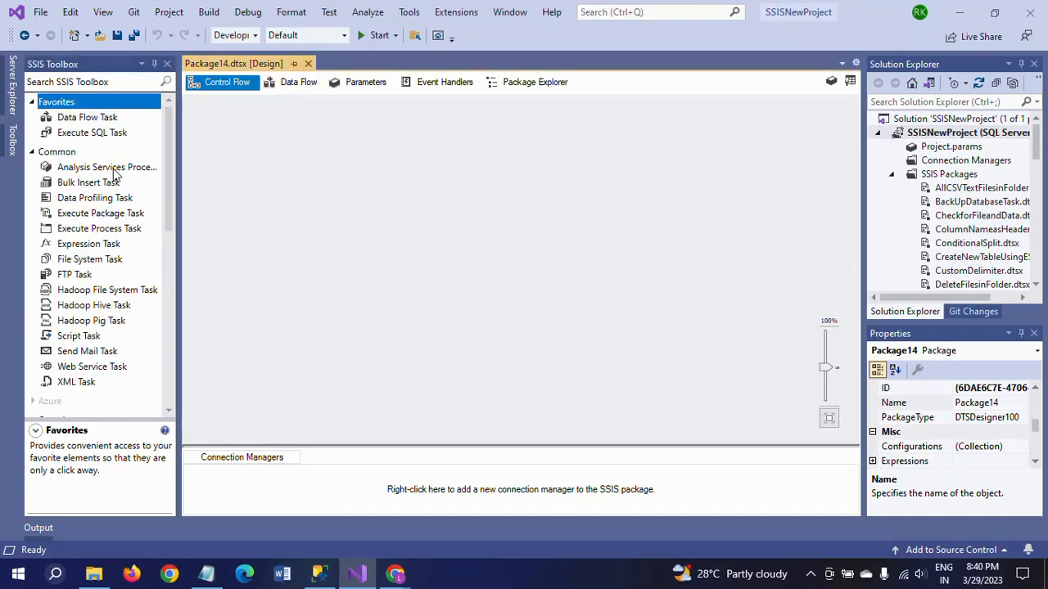
{"action": "left_click", "coordinate": [95, 120]}
{"action": "left_click_drag", "start_coordinate": [95, 119], "coordinate": [365, 123]}
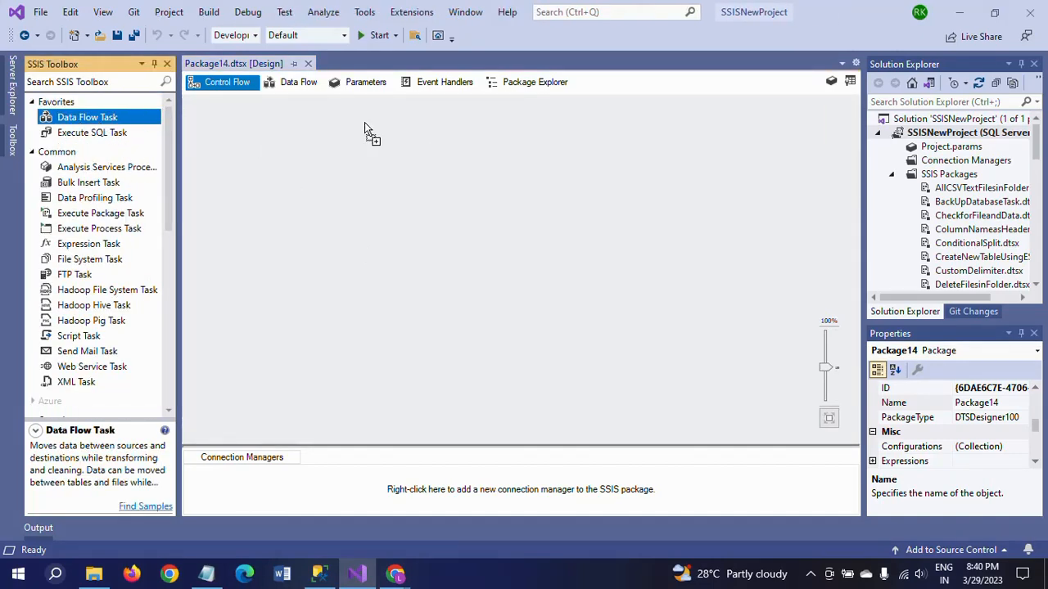
{"action": "double_click", "coordinate": [415, 138]}
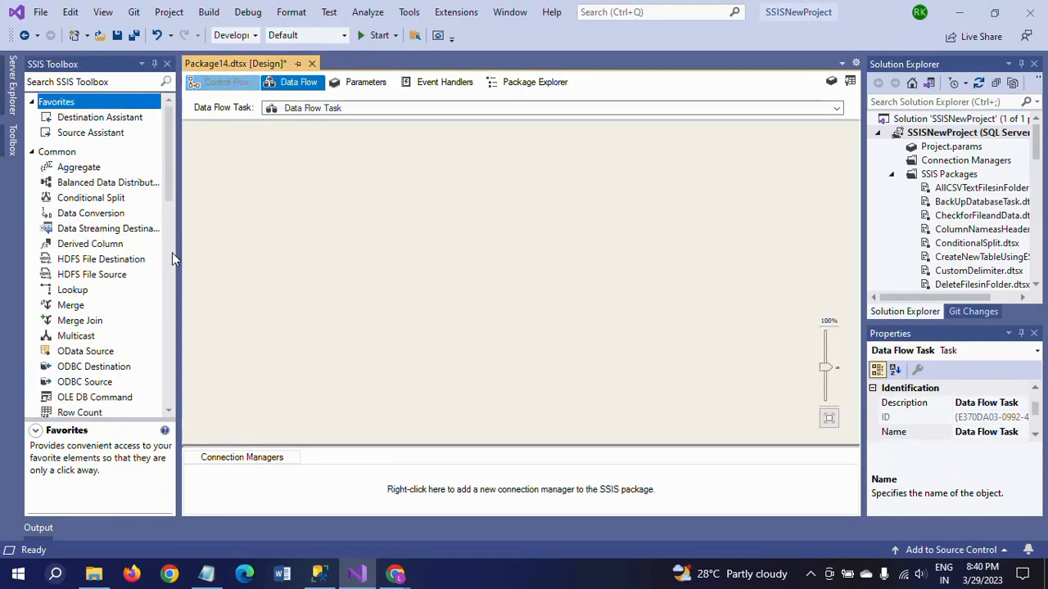
Add two OLE DB Source components side by side to the data flow.
{"action": "left_click", "coordinate": [170, 251]}
{"action": "left_click_drag", "start_coordinate": [170, 251], "coordinate": [166, 334]}
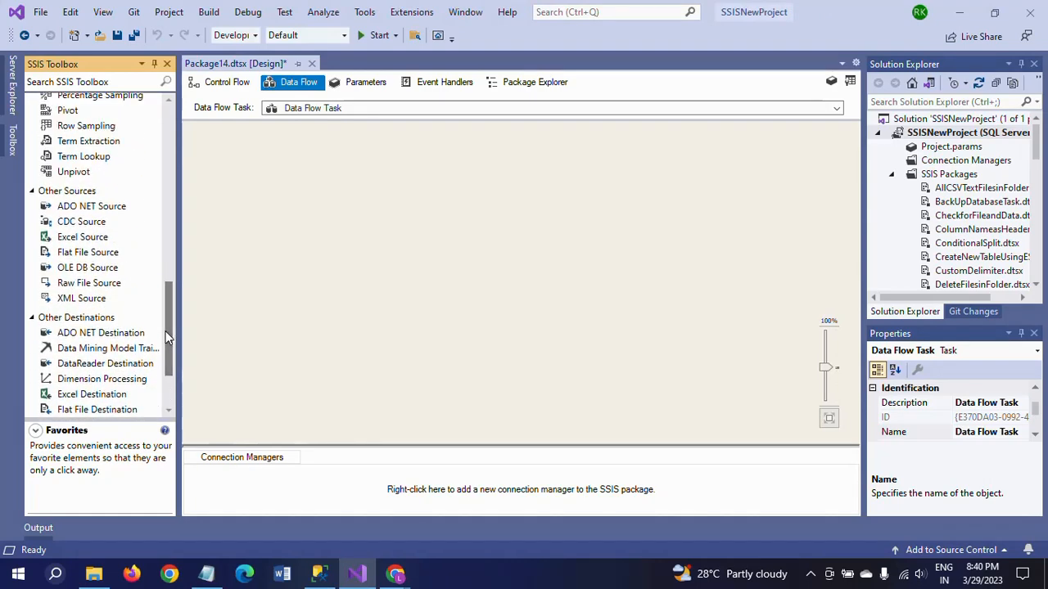
{"action": "left_click", "coordinate": [65, 270]}
{"action": "left_click_drag", "start_coordinate": [65, 273], "coordinate": [299, 157]}
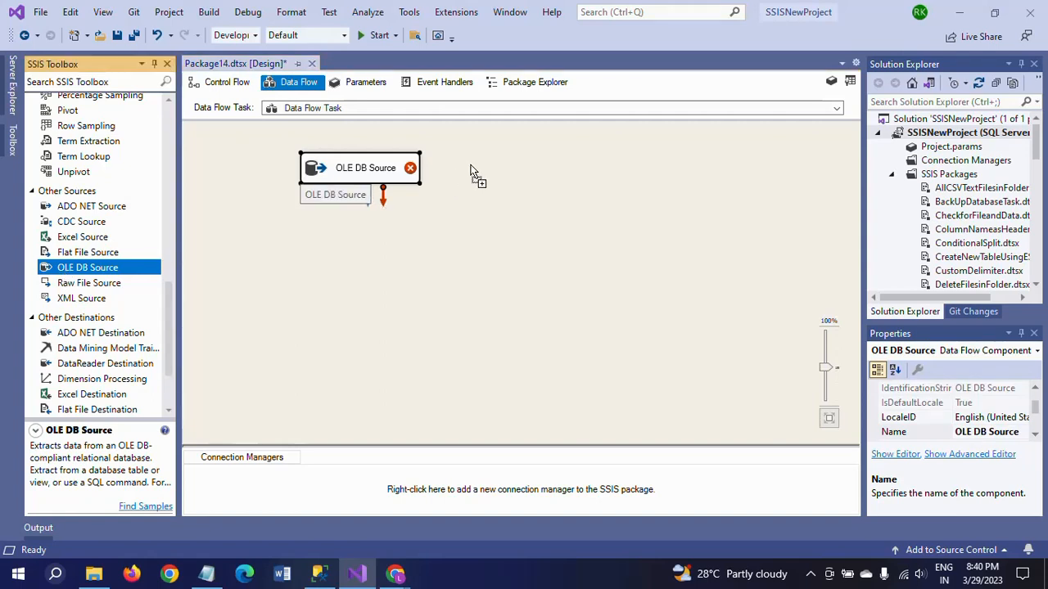
{"action": "left_click_drag", "start_coordinate": [471, 172], "coordinate": [484, 161]}
Rename the first OLE DB source as StuCourse.
{"action": "left_click", "coordinate": [352, 169]}
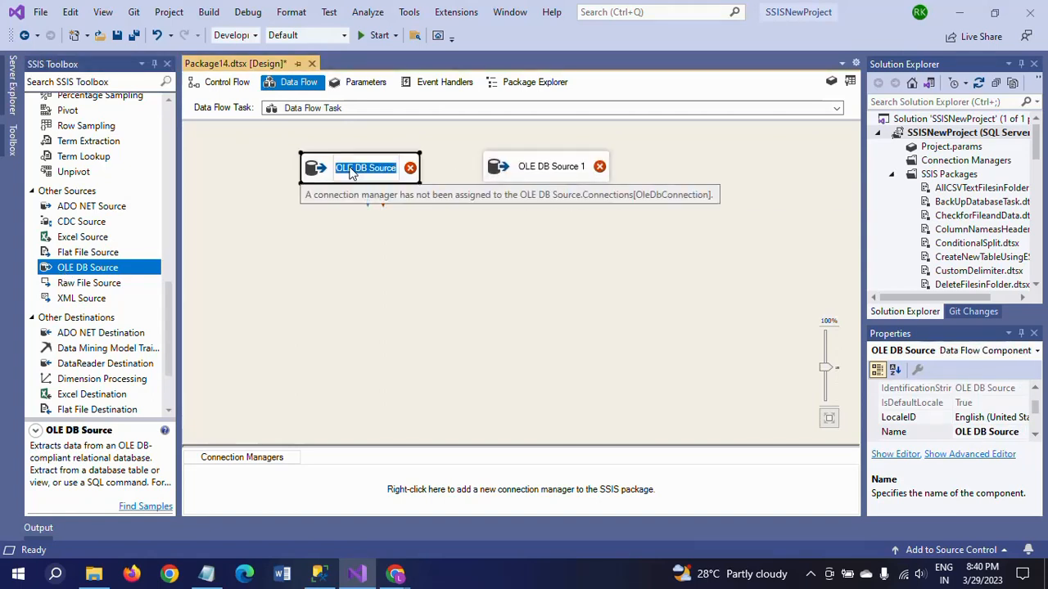
{"action": "type", "text": "Stu"}
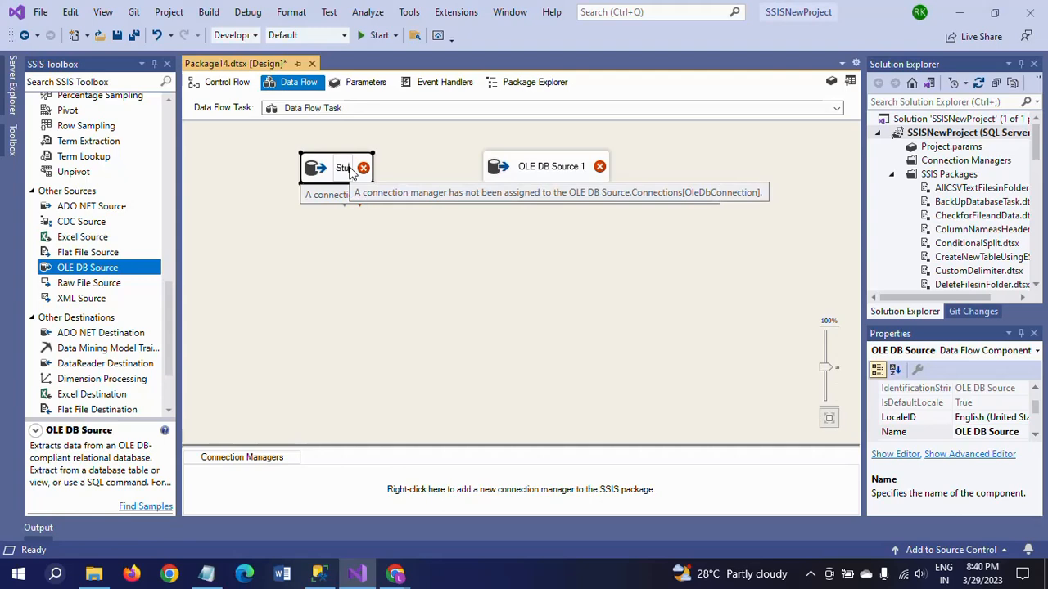
{"action": "type", "text": "Course"}
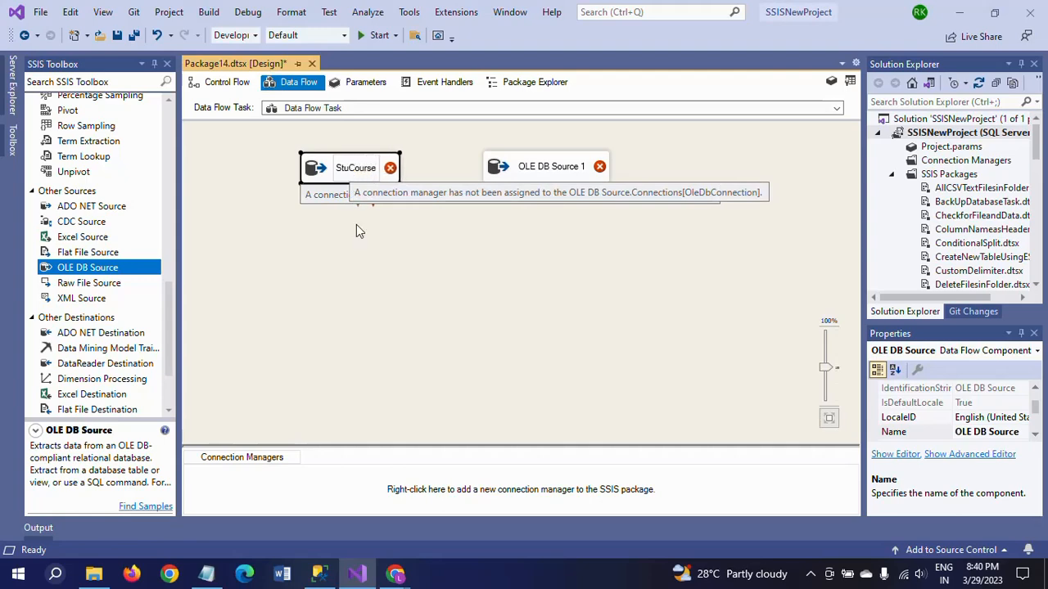
{"action": "left_click", "coordinate": [373, 283]}
Rename the second OLE DB source as Course.
{"action": "left_click", "coordinate": [546, 172]}
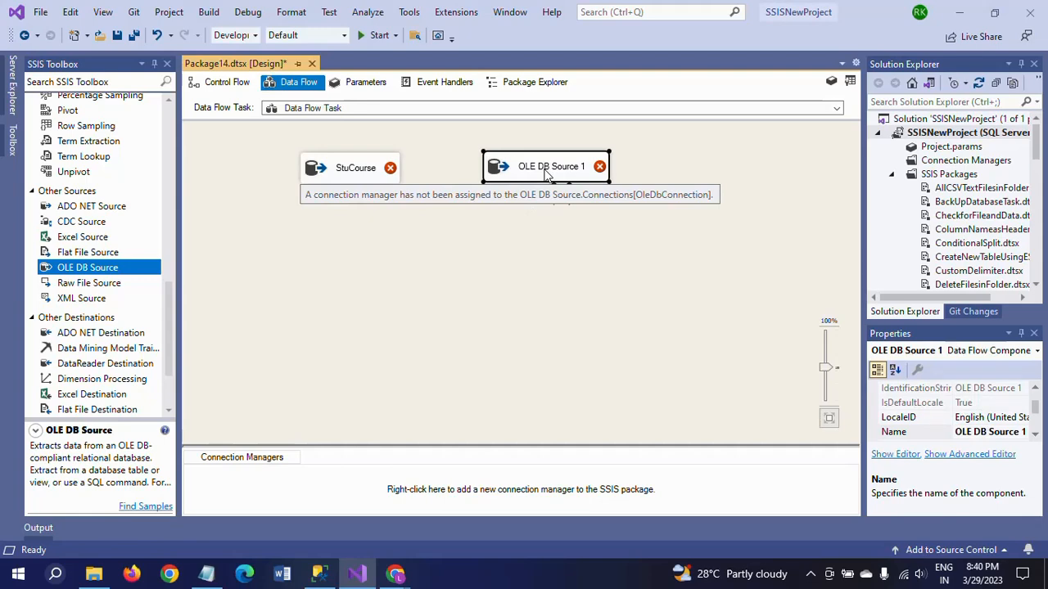
{"action": "left_click", "coordinate": [547, 169]}
{"action": "type", "text": "Co"}
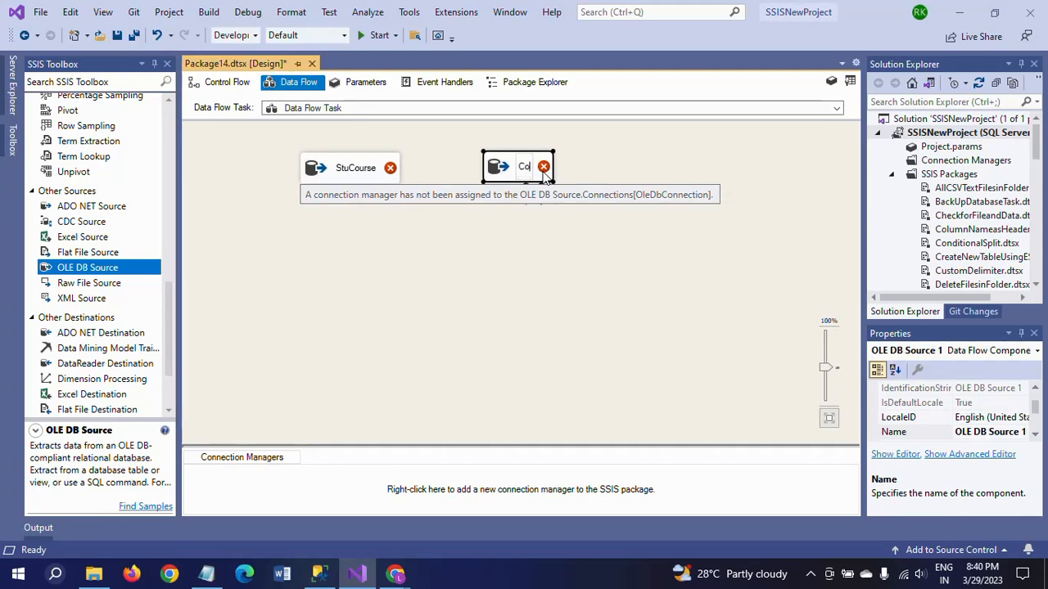
{"action": "type", "text": "urse"}
{"action": "left_click", "coordinate": [435, 318]}
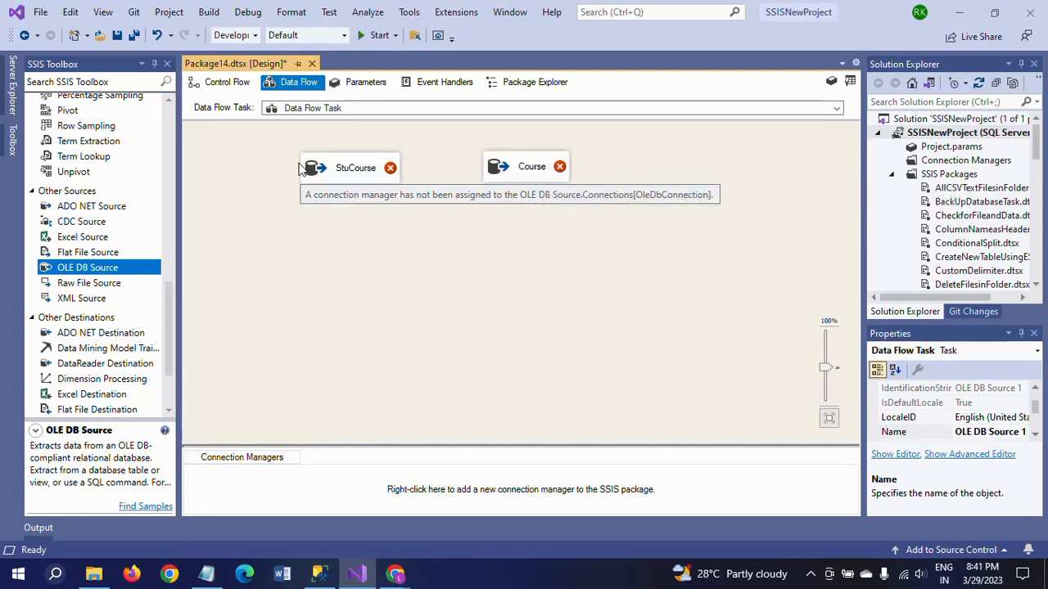
Open the StuCourse source for editing and create its OLE DB connection manager from the ADMIN.Sample data connection.
{"action": "left_click", "coordinate": [347, 172]}
{"action": "left_click", "coordinate": [347, 169]}
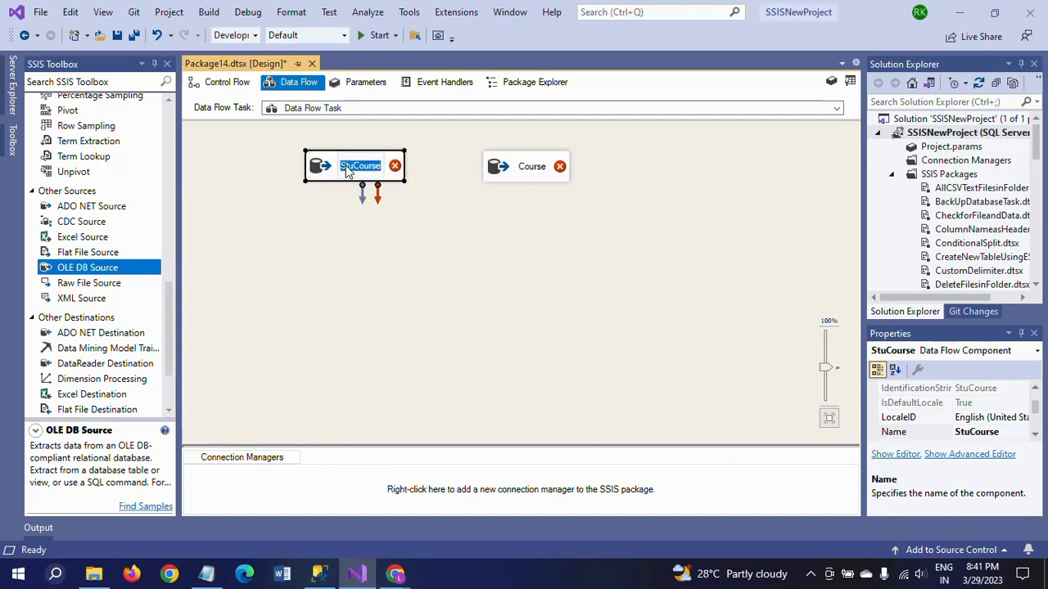
{"action": "double_click", "coordinate": [330, 171]}
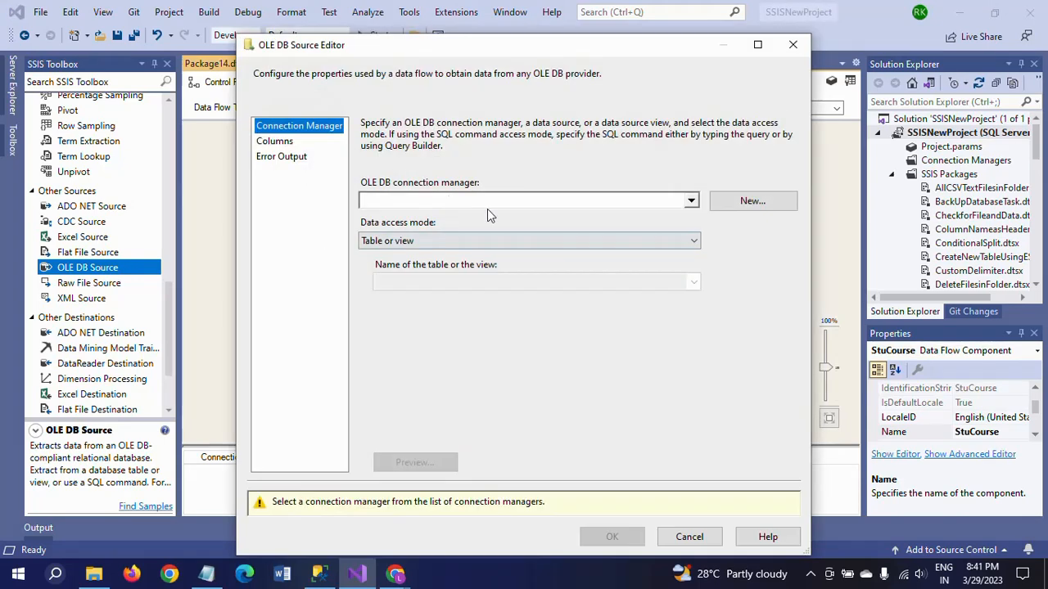
{"action": "left_click", "coordinate": [730, 207]}
{"action": "left_click", "coordinate": [360, 230]}
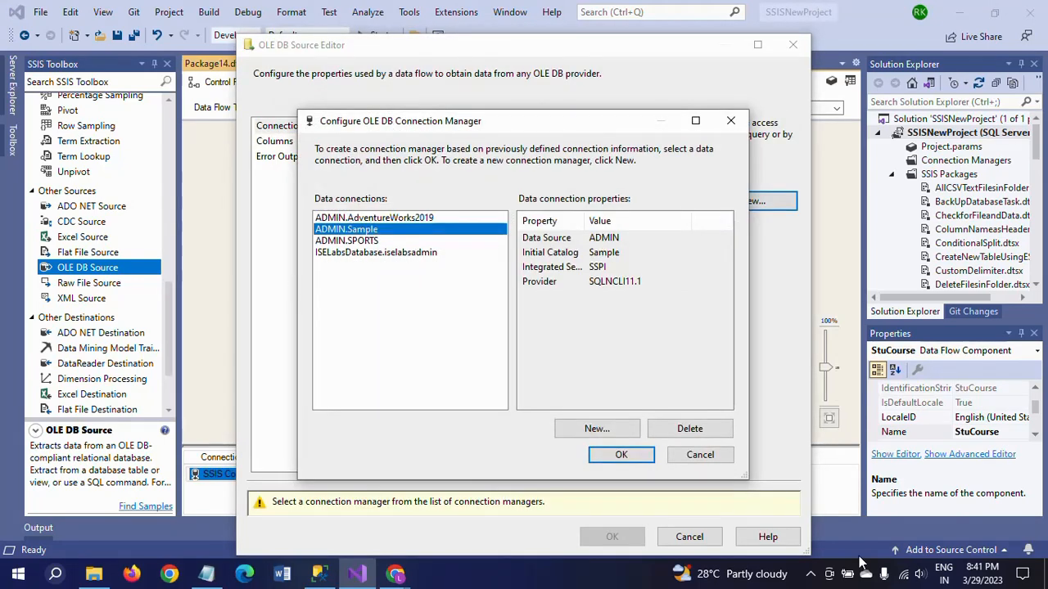
{"action": "left_click", "coordinate": [620, 458]}
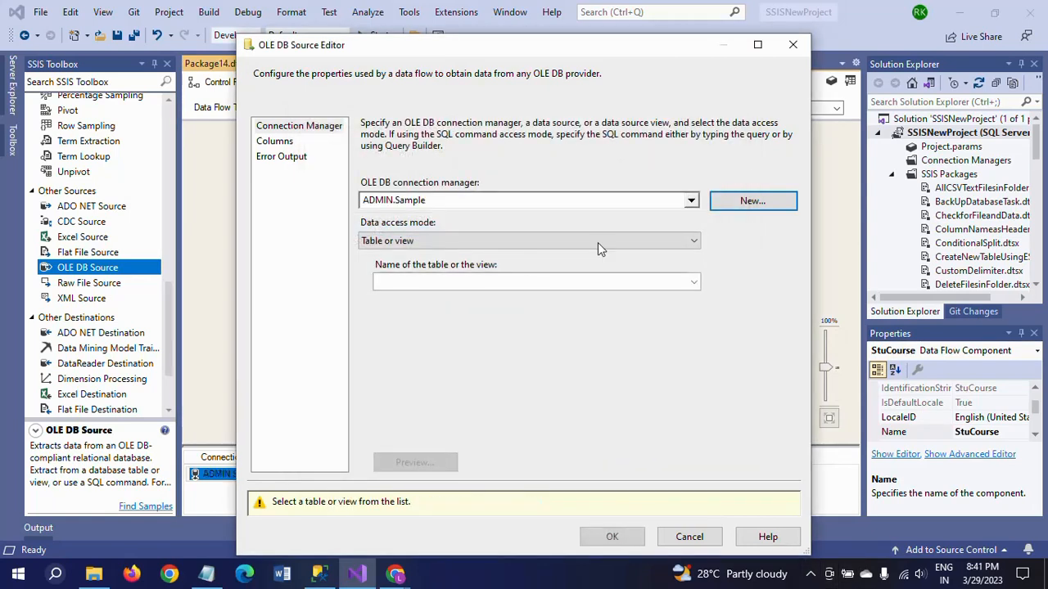
Set the StuCourse source table to [dbo].[Student_Course], review its columns and accept the settings.
{"action": "left_click", "coordinate": [695, 283]}
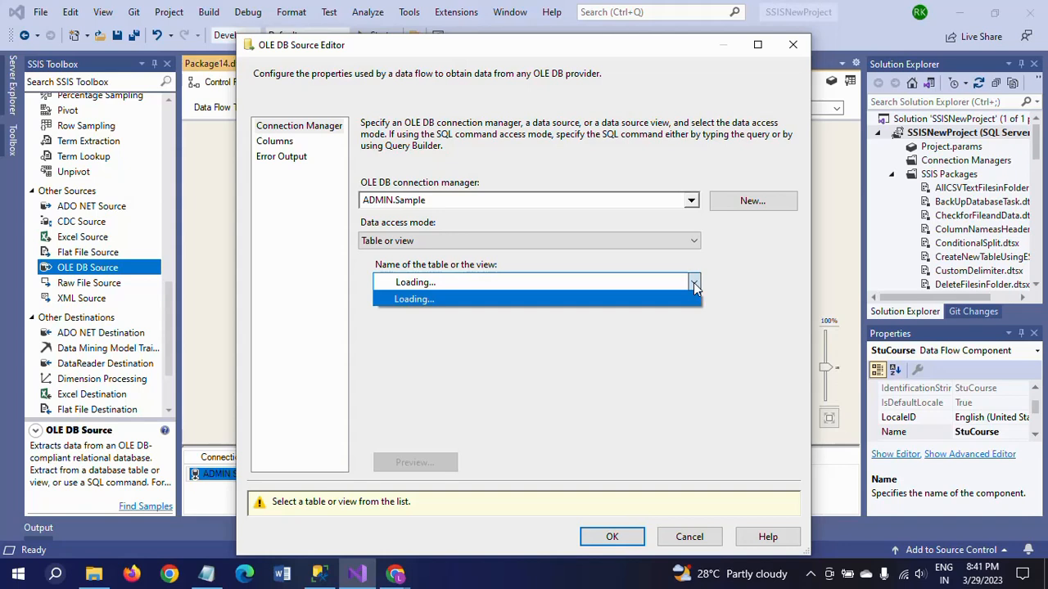
{"action": "left_click", "coordinate": [693, 282]}
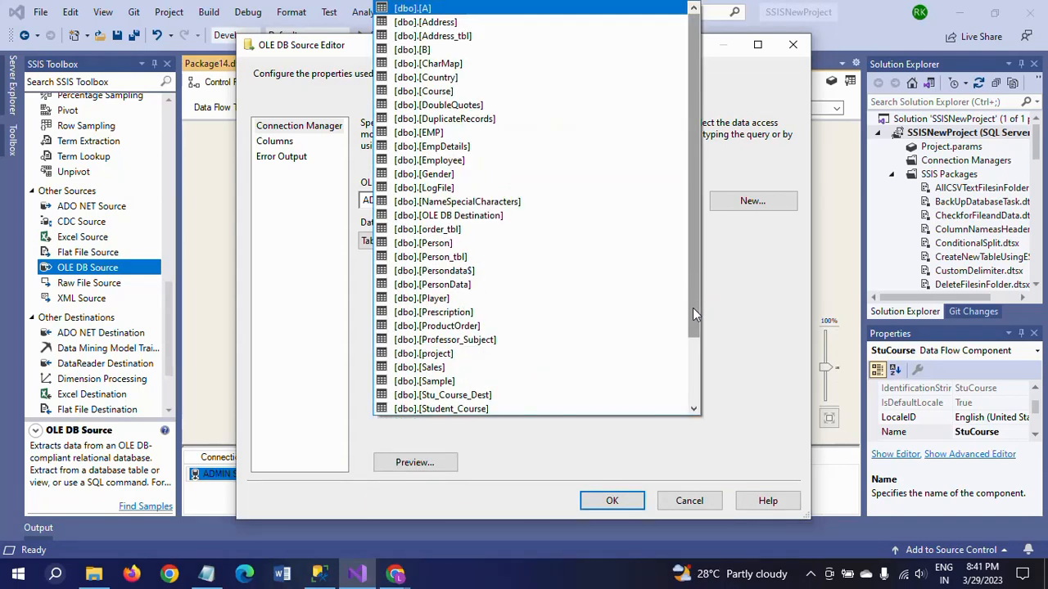
{"action": "left_click", "coordinate": [485, 409]}
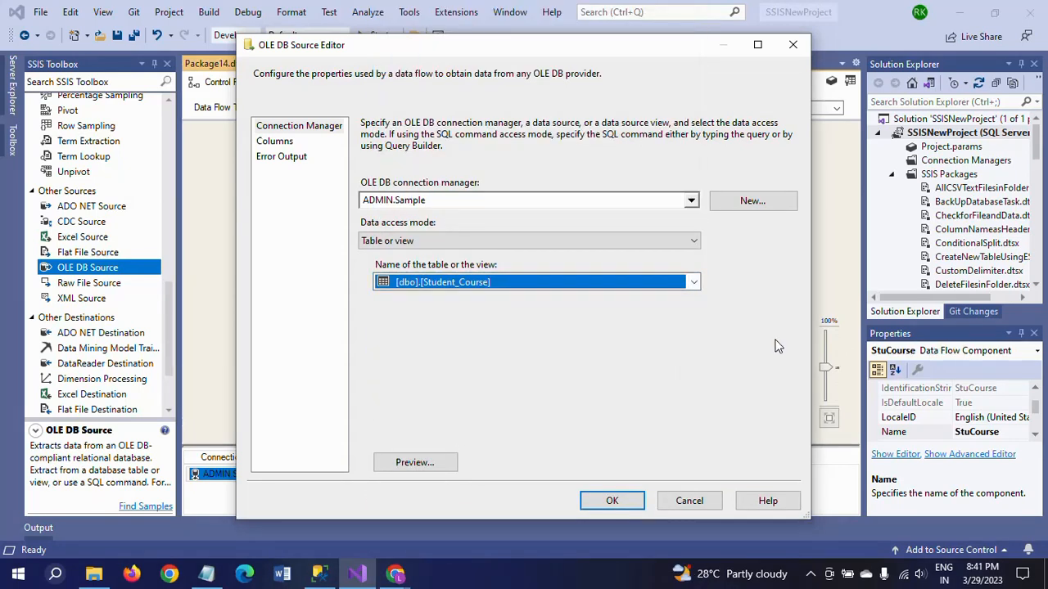
{"action": "left_click", "coordinate": [275, 142]}
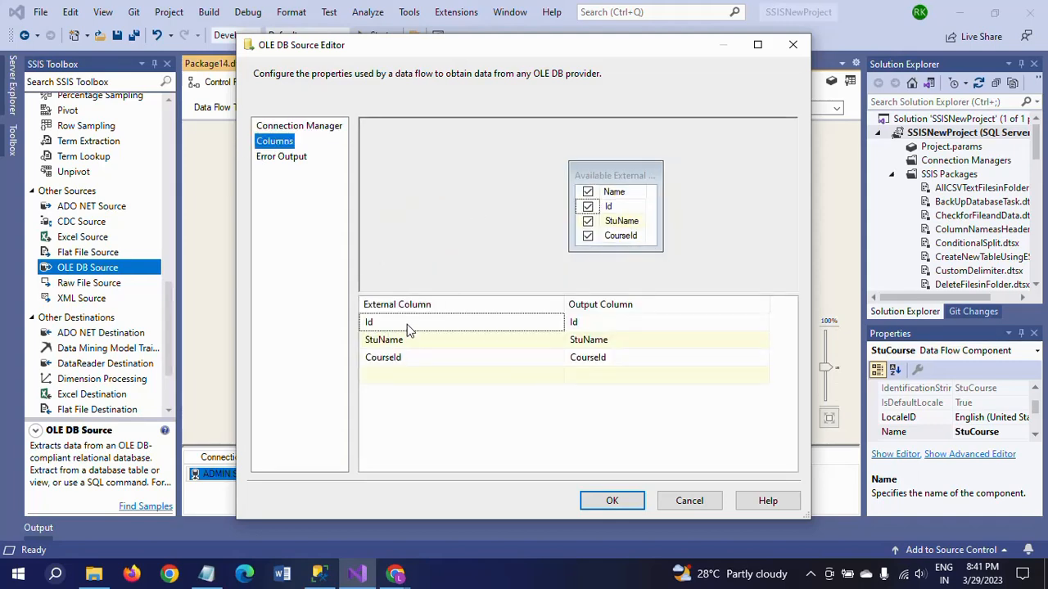
{"action": "left_click", "coordinate": [612, 503]}
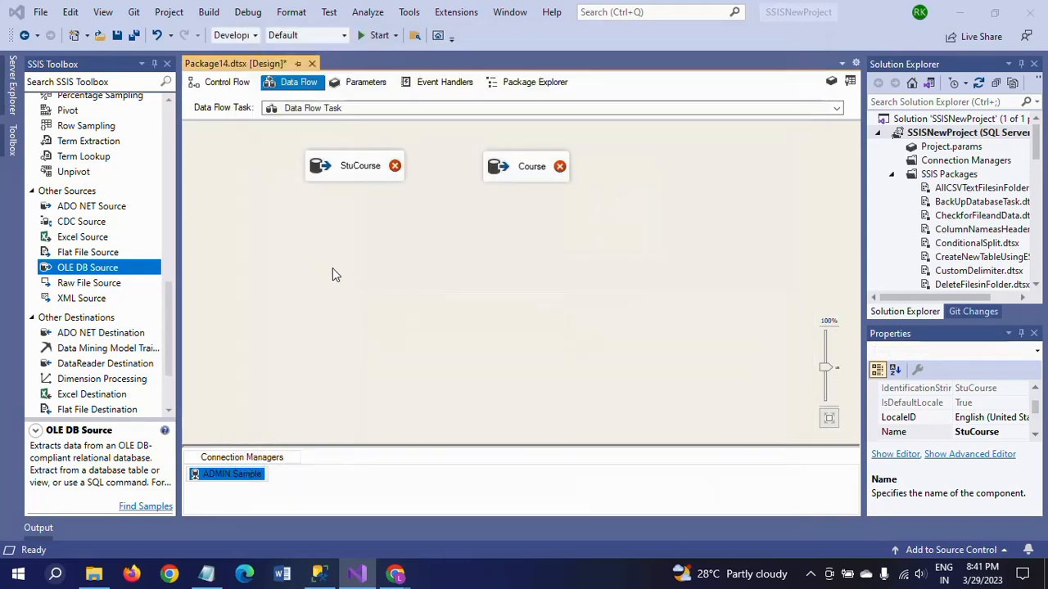
Set the Course source table to [dbo].[Course] on the ADMIN.Sample connection, review its columns and accept the settings.
{"action": "double_click", "coordinate": [529, 169]}
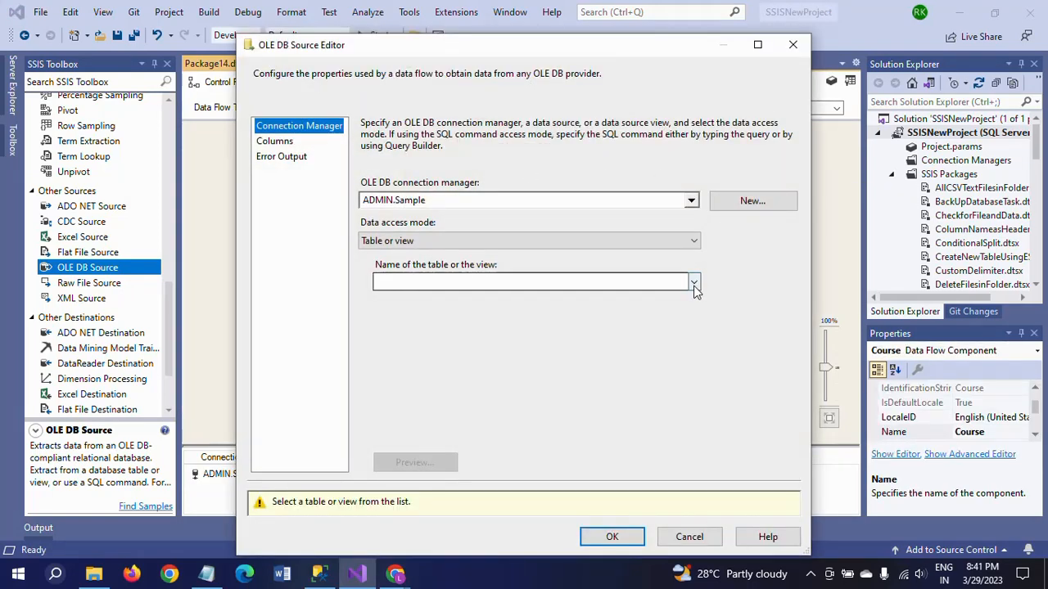
{"action": "left_click", "coordinate": [693, 283]}
{"action": "left_click", "coordinate": [458, 385]}
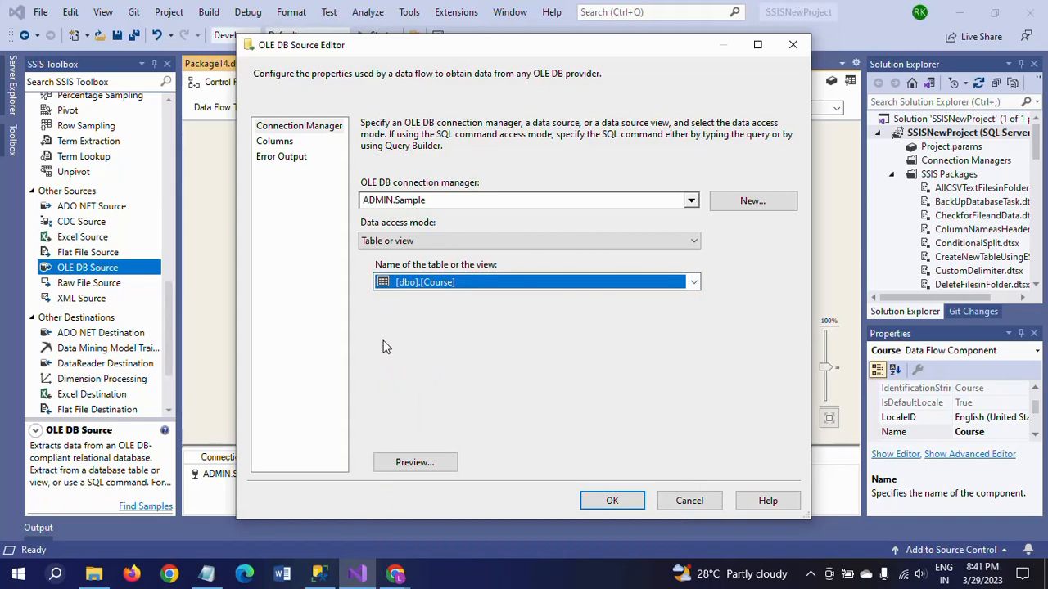
{"action": "left_click", "coordinate": [274, 141]}
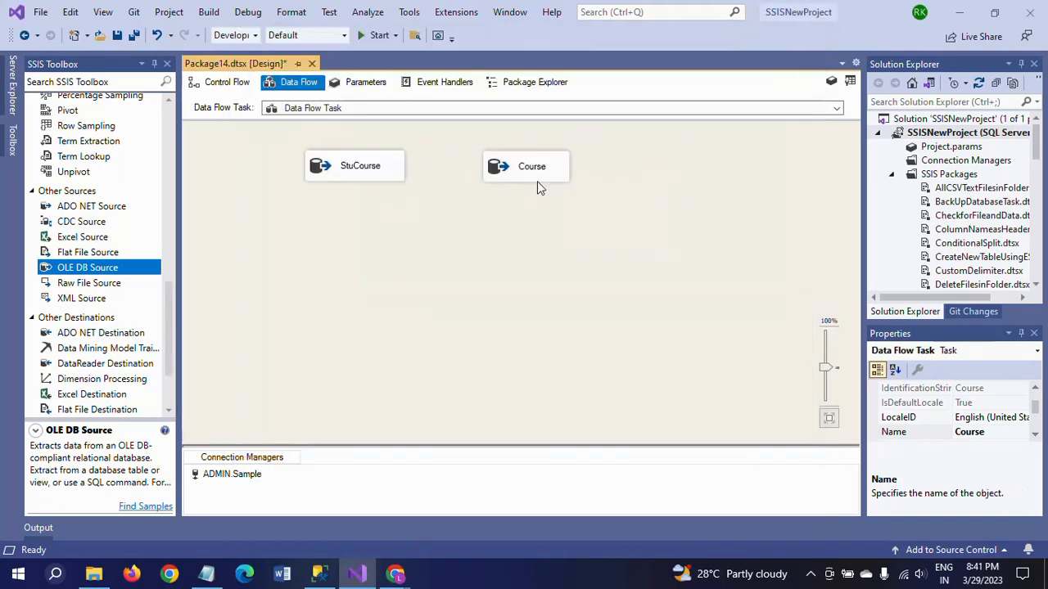
{"action": "left_click", "coordinate": [537, 181]}
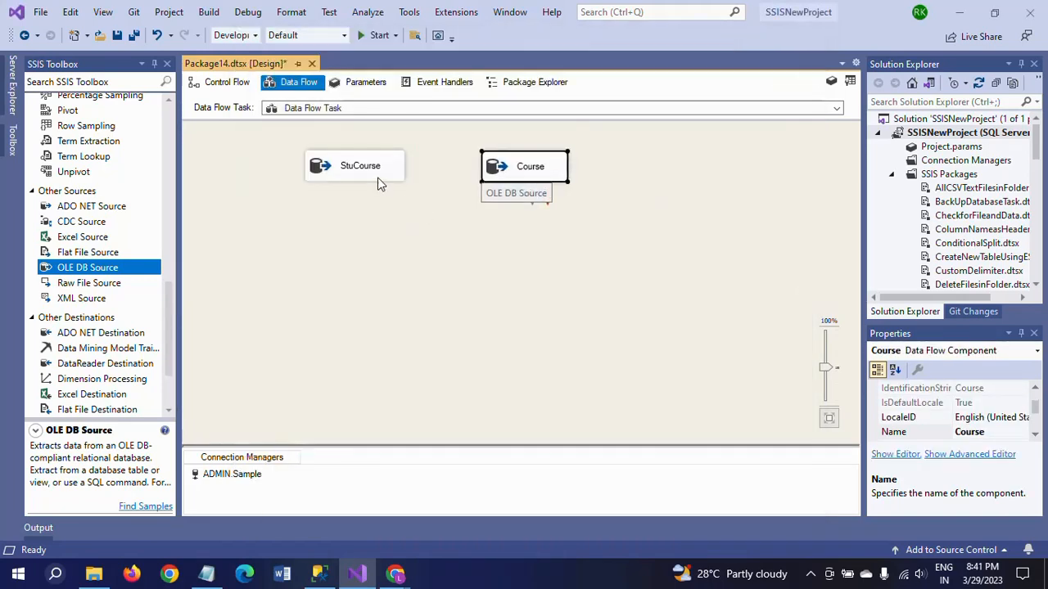
Align the StuCourse and Course sources in one horizontal row on the data flow surface.
{"action": "left_click_drag", "start_coordinate": [360, 177], "coordinate": [364, 174]}
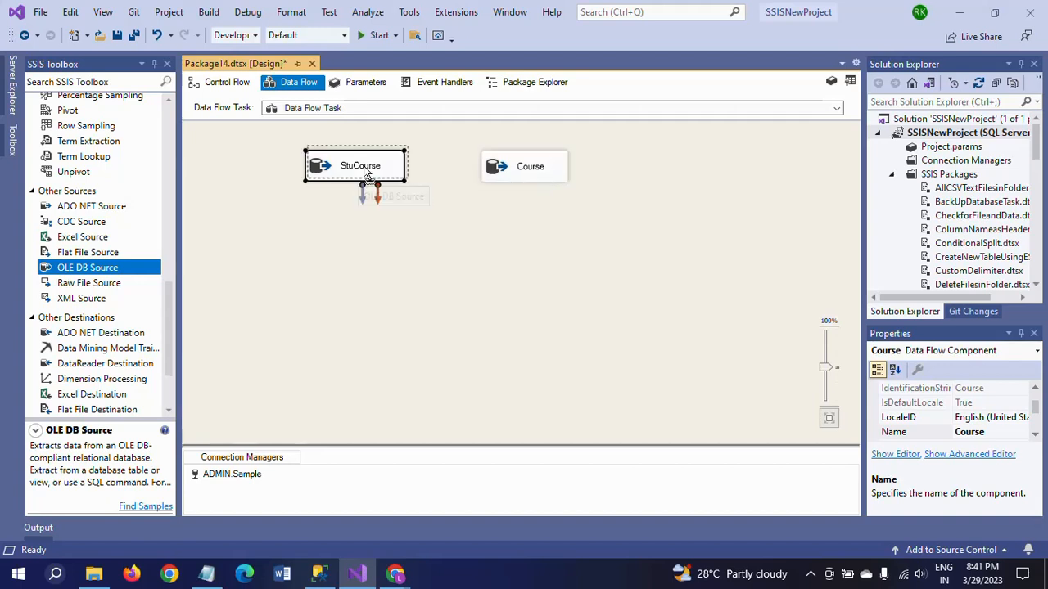
{"action": "left_click", "coordinate": [525, 168]}
{"action": "left_click_drag", "start_coordinate": [526, 168], "coordinate": [524, 166]}
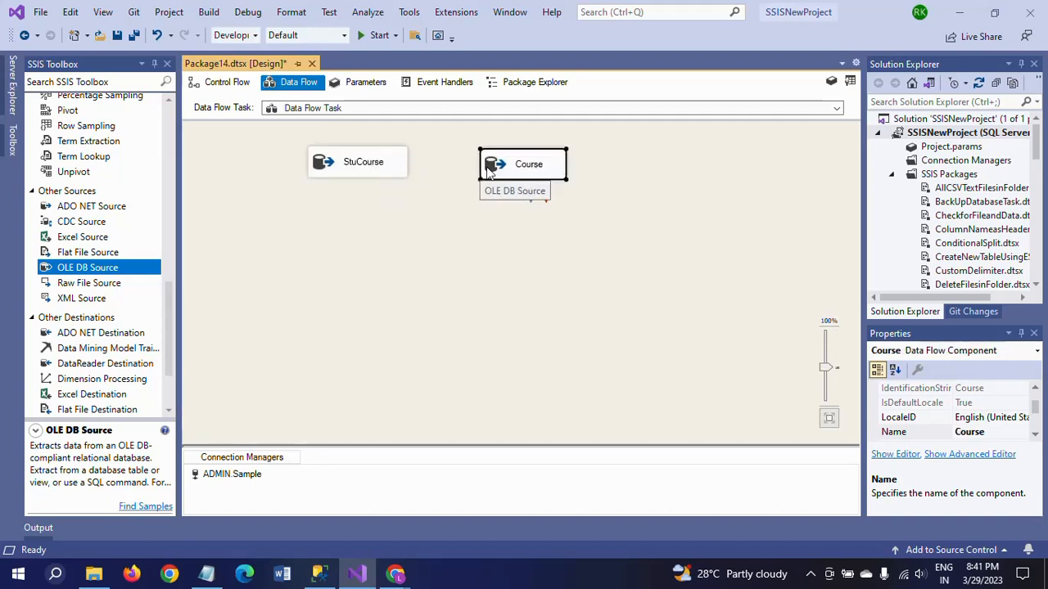
{"action": "left_click", "coordinate": [362, 169]}
{"action": "left_click", "coordinate": [503, 170]}
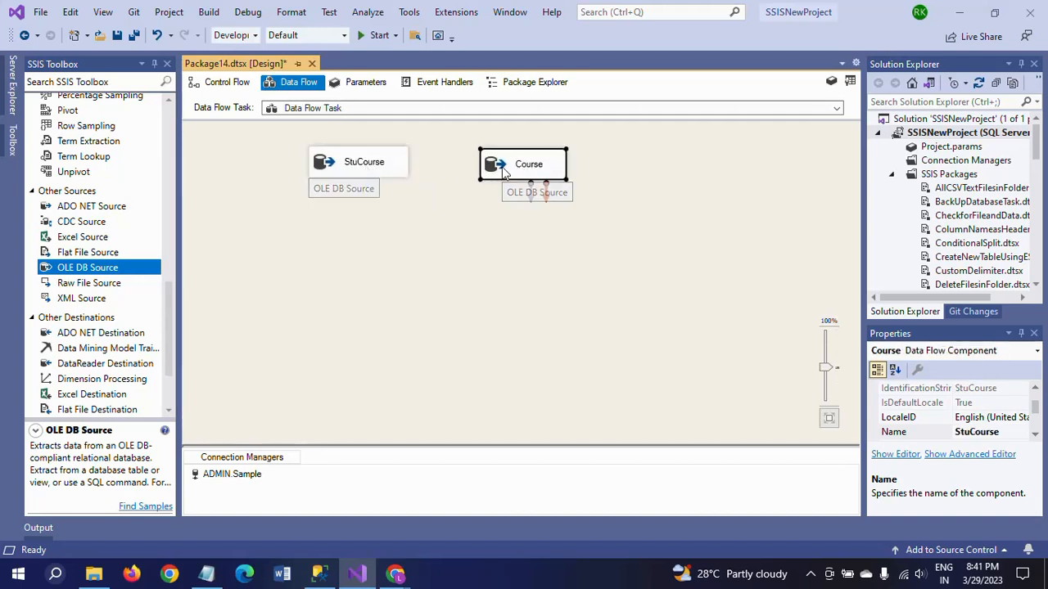
{"action": "left_click", "coordinate": [400, 264]}
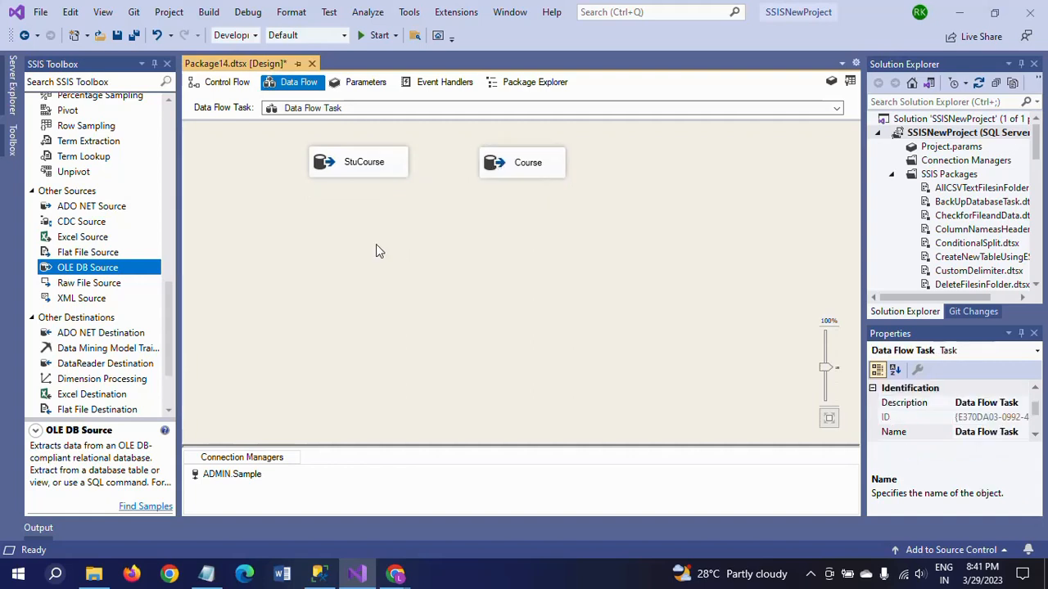
Add two Sort transformations to the data flow, one below the StuCourse source and one below the Course source.
{"action": "scroll", "coordinate": [171, 215], "scroll_direction": "up", "scroll_amount": 7}
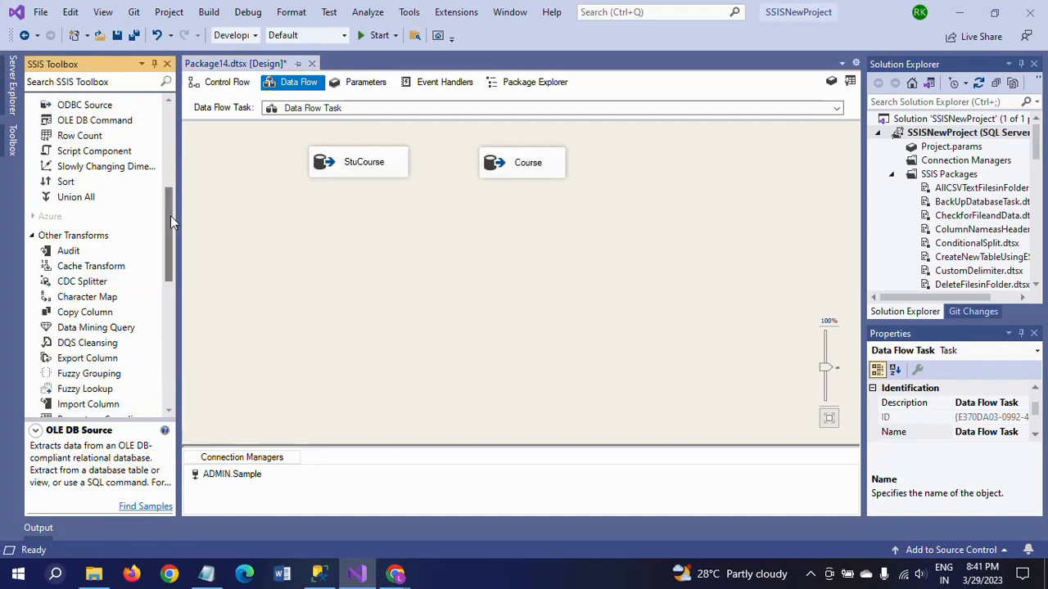
{"action": "left_click", "coordinate": [69, 183]}
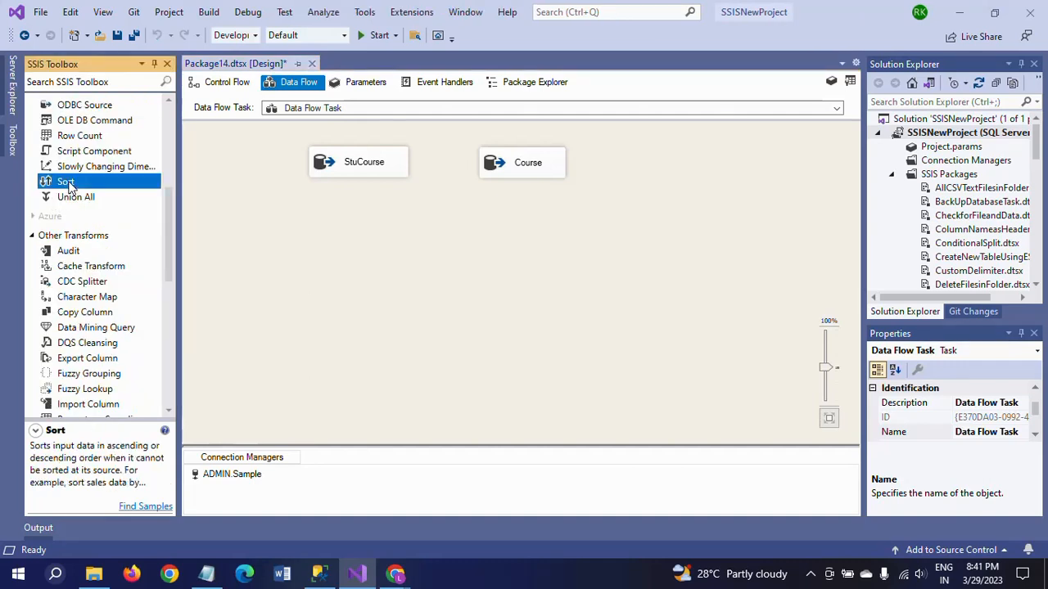
{"action": "left_click_drag", "start_coordinate": [69, 186], "coordinate": [332, 209]}
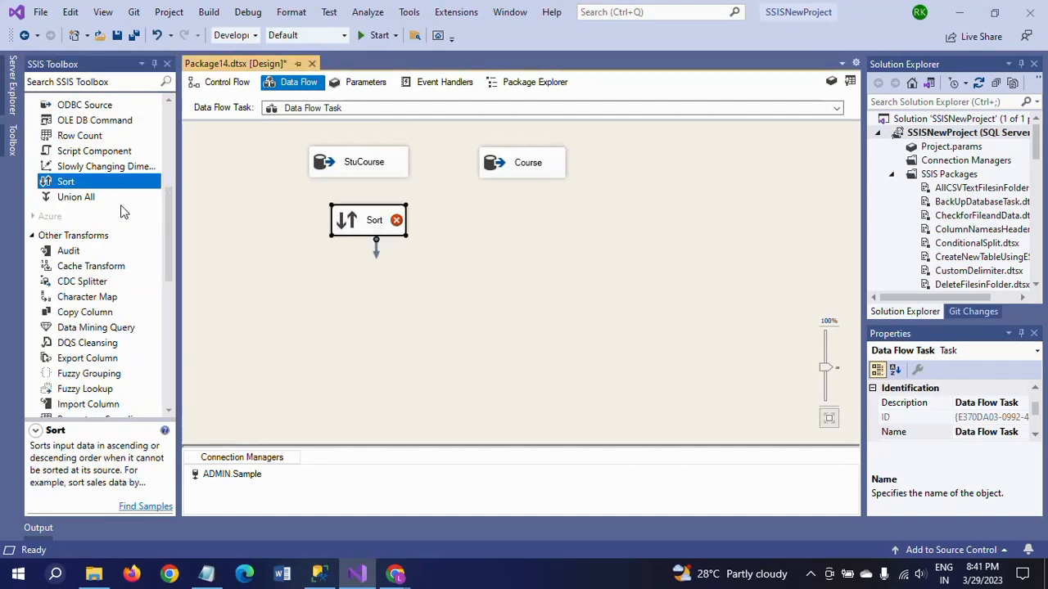
{"action": "left_click", "coordinate": [510, 212]}
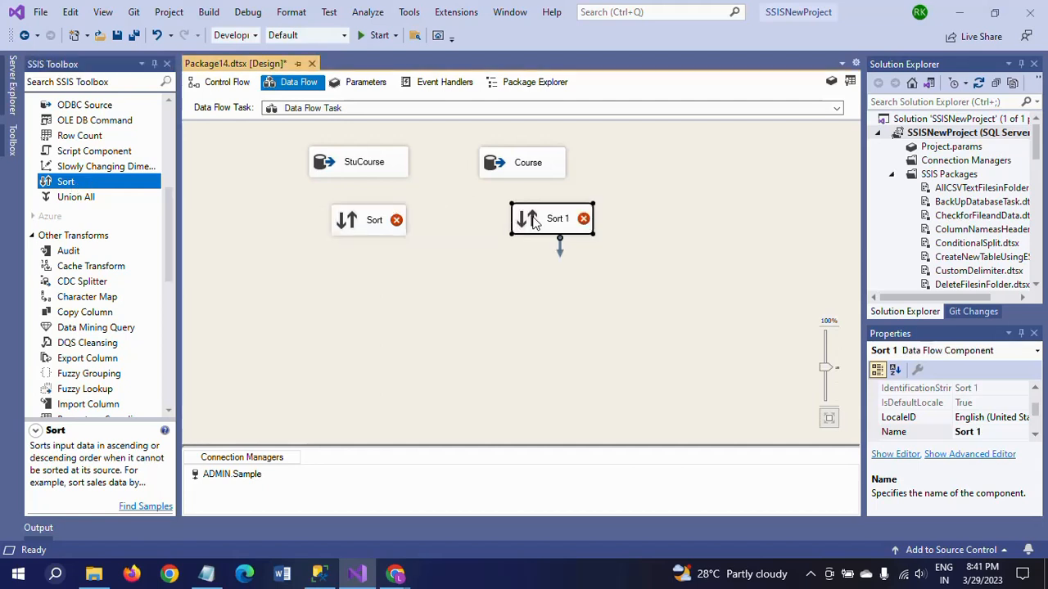
Align the first Sort under StuCourse, connect the StuCourse output to it and open its sort settings.
{"action": "left_click", "coordinate": [362, 226]}
{"action": "left_click_drag", "start_coordinate": [364, 227], "coordinate": [354, 223]}
{"action": "left_click", "coordinate": [370, 171]}
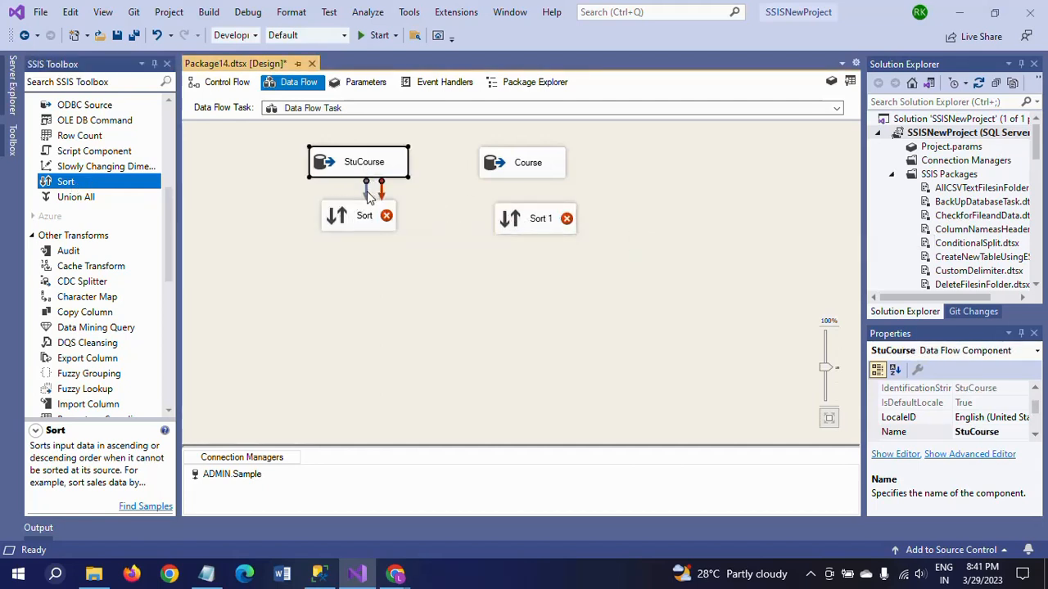
{"action": "left_click_drag", "start_coordinate": [367, 187], "coordinate": [363, 226]}
{"action": "left_click", "coordinate": [364, 229]}
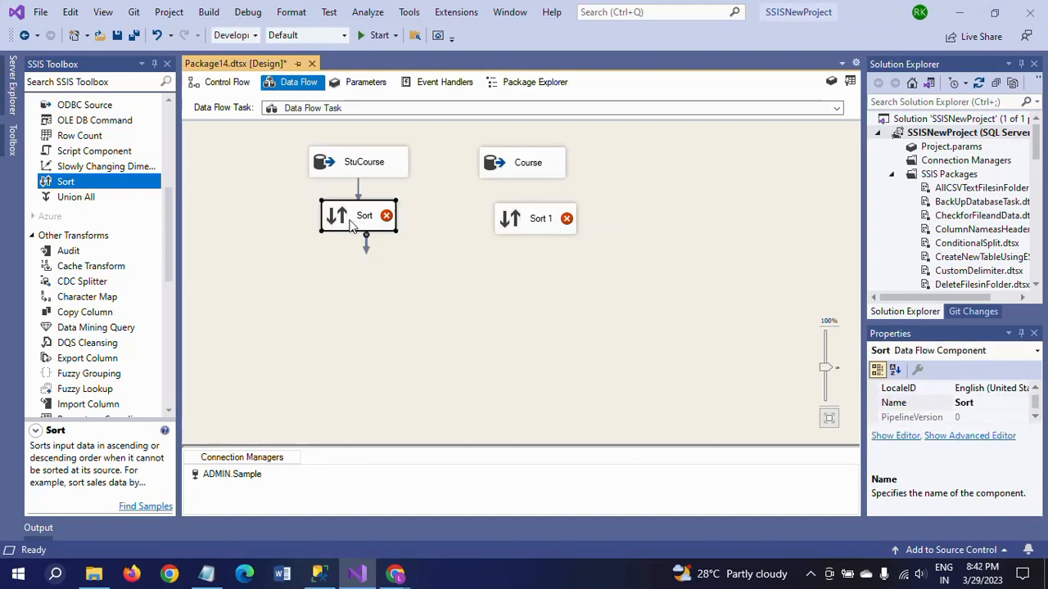
{"action": "double_click", "coordinate": [365, 227]}
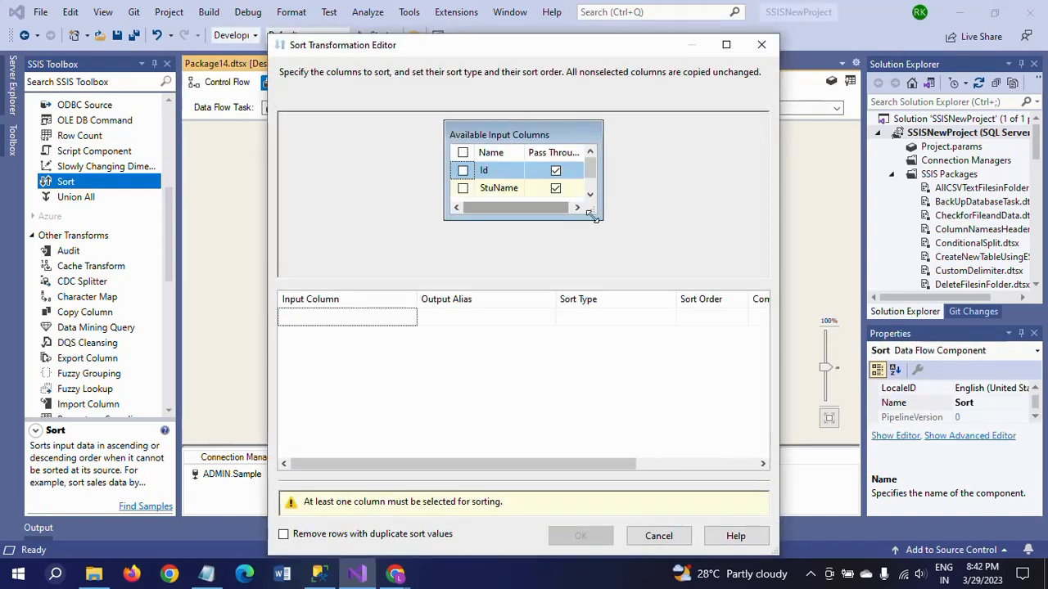
{"action": "left_click", "coordinate": [590, 196]}
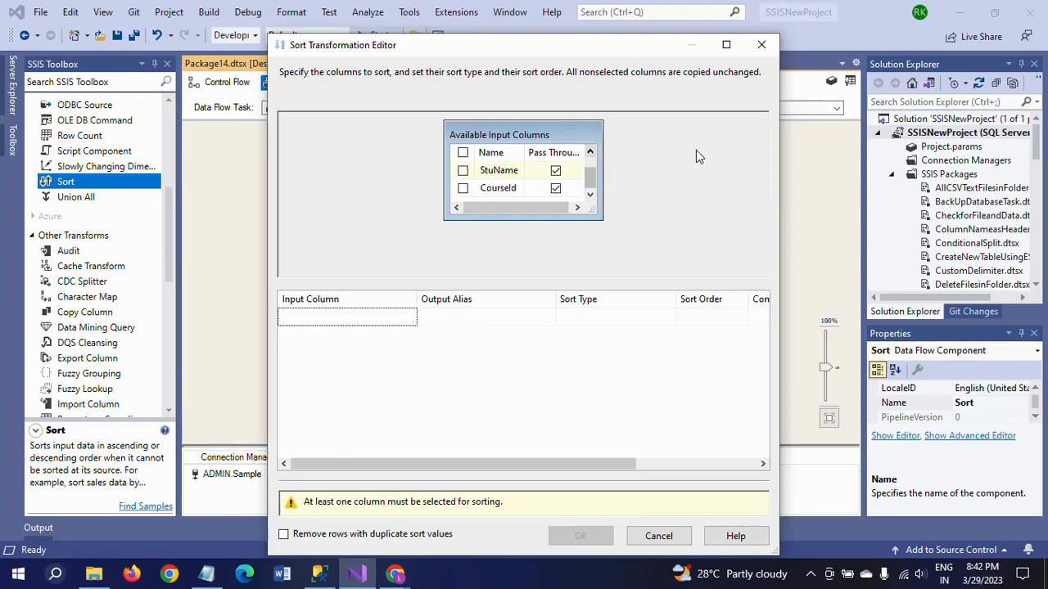
Switch to SQL Server Management Studio and run only the query SELECT * FROM [dbo].[Course].
{"action": "key", "text": "alt+Tab"}
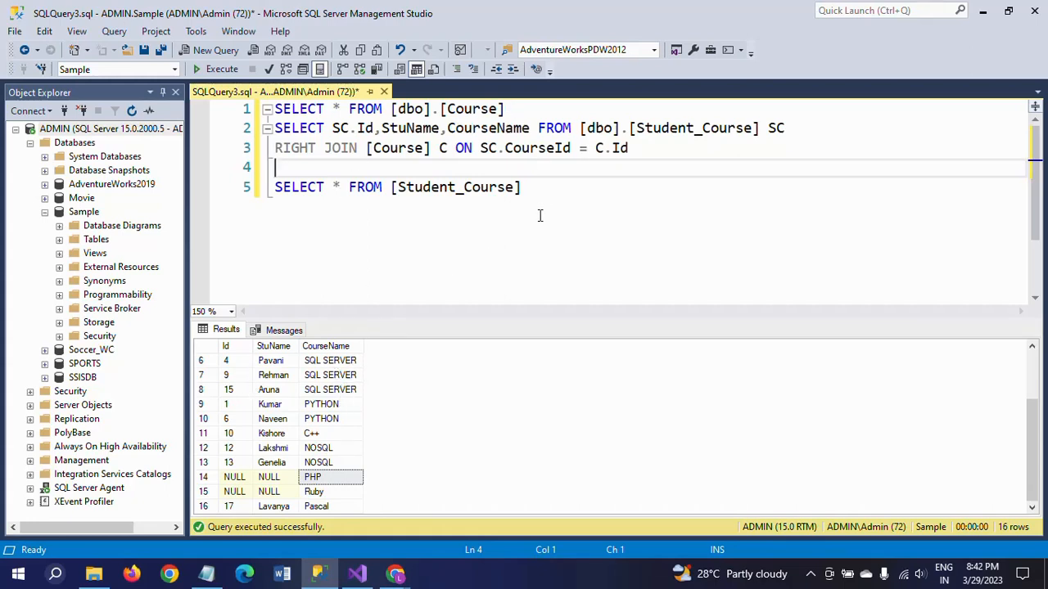
{"action": "left_click", "coordinate": [528, 109]}
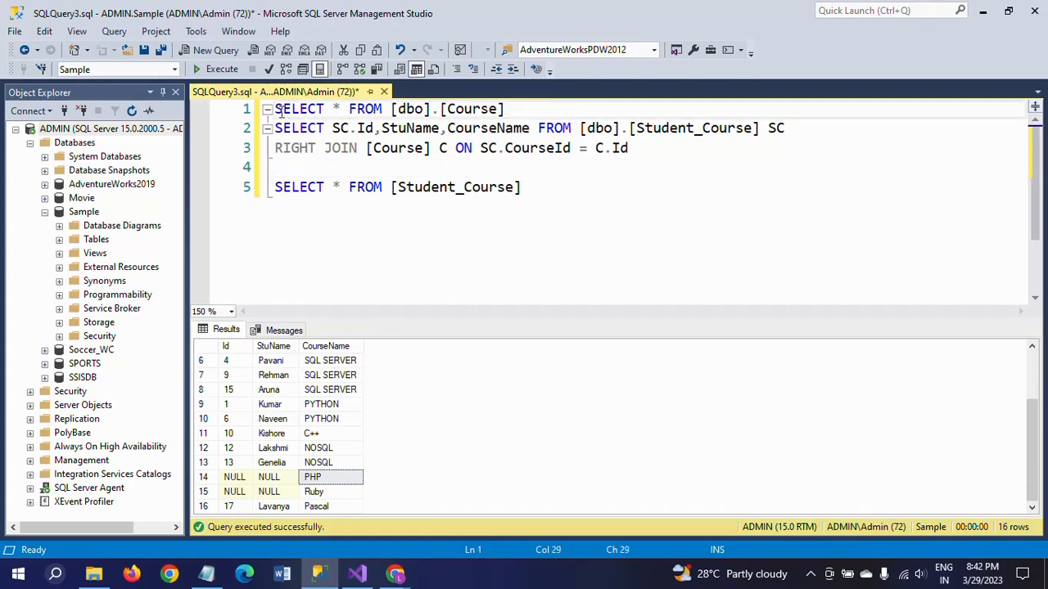
{"action": "left_click", "coordinate": [277, 108], "text": "shift"}
{"action": "left_click", "coordinate": [214, 68]}
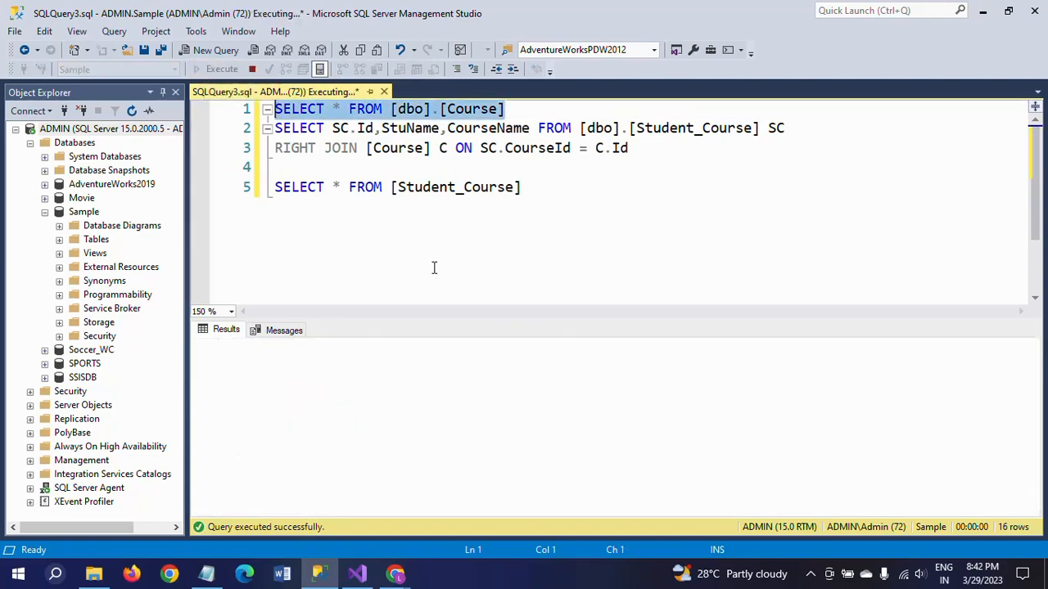
Run only the query SELECT * FROM [Student_Course] and examine the CourseId column in its results.
{"action": "left_click", "coordinate": [571, 189]}
{"action": "left_click", "coordinate": [276, 186], "text": "shift"}
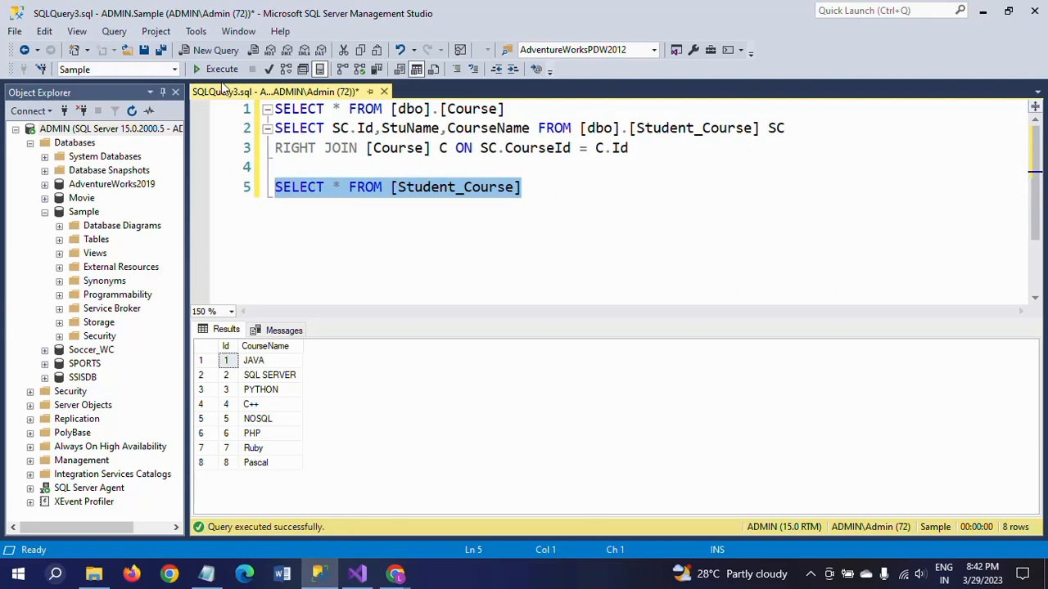
{"action": "left_click", "coordinate": [215, 69]}
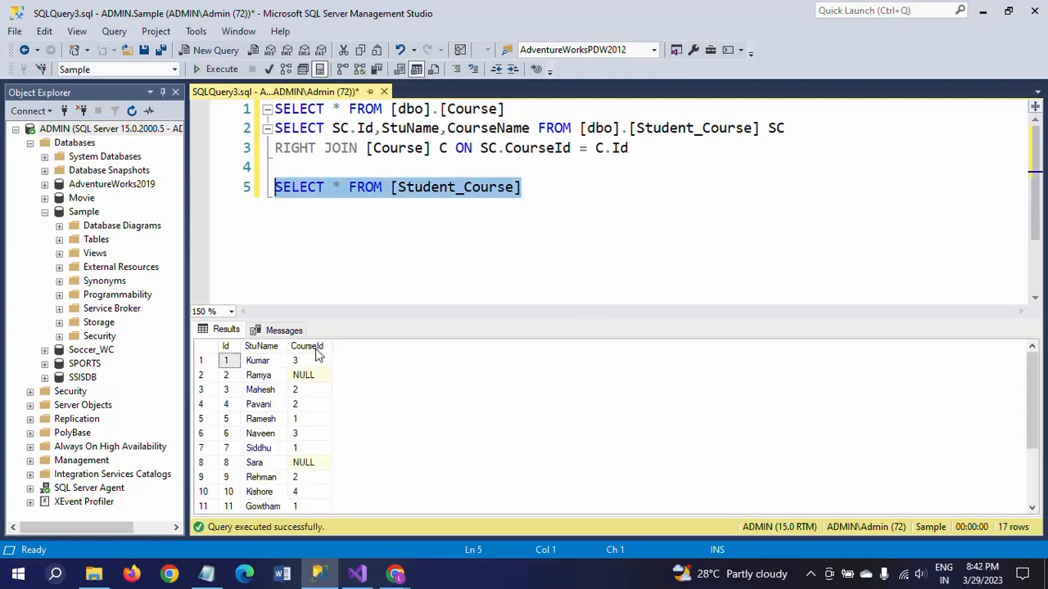
{"action": "left_click", "coordinate": [315, 349]}
{"action": "left_click", "coordinate": [641, 215]}
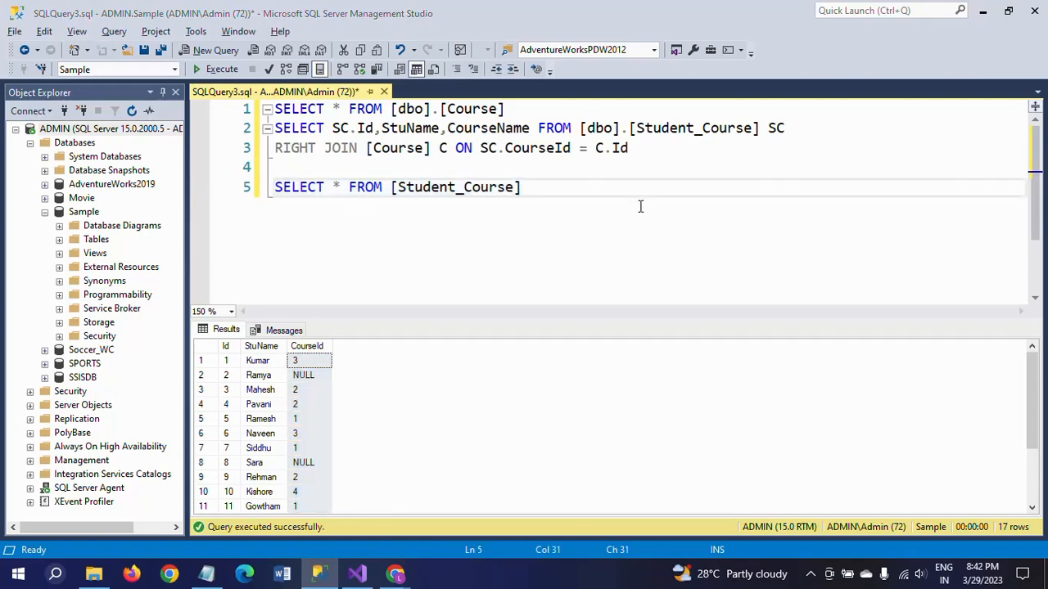
Switch back to Visual Studio and set the StuCourse Sort to order by CourseId ascending, then accept it.
{"action": "key", "text": "alt+Tab"}
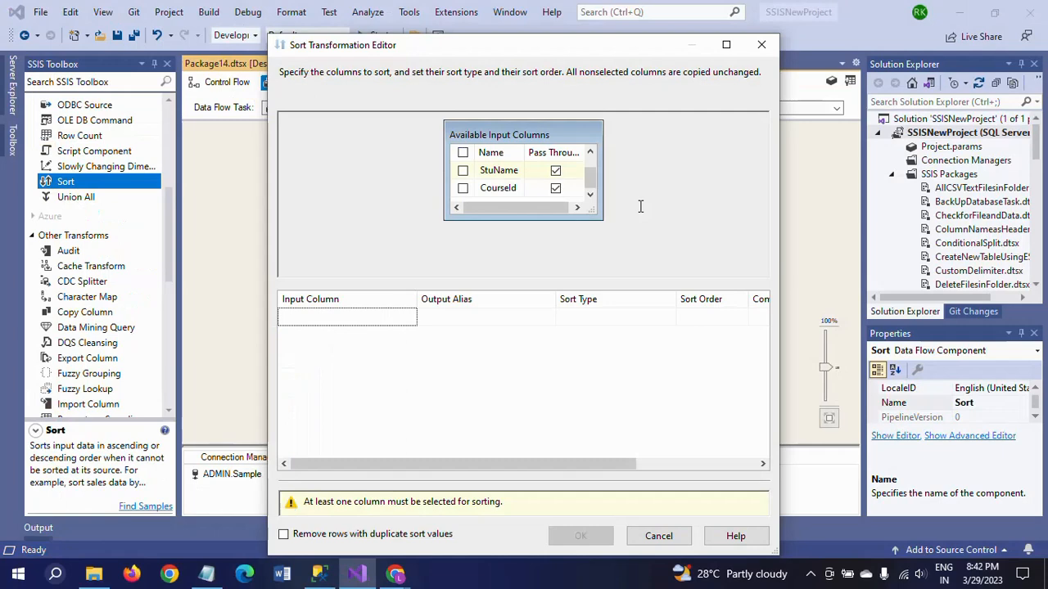
{"action": "left_click", "coordinate": [463, 188]}
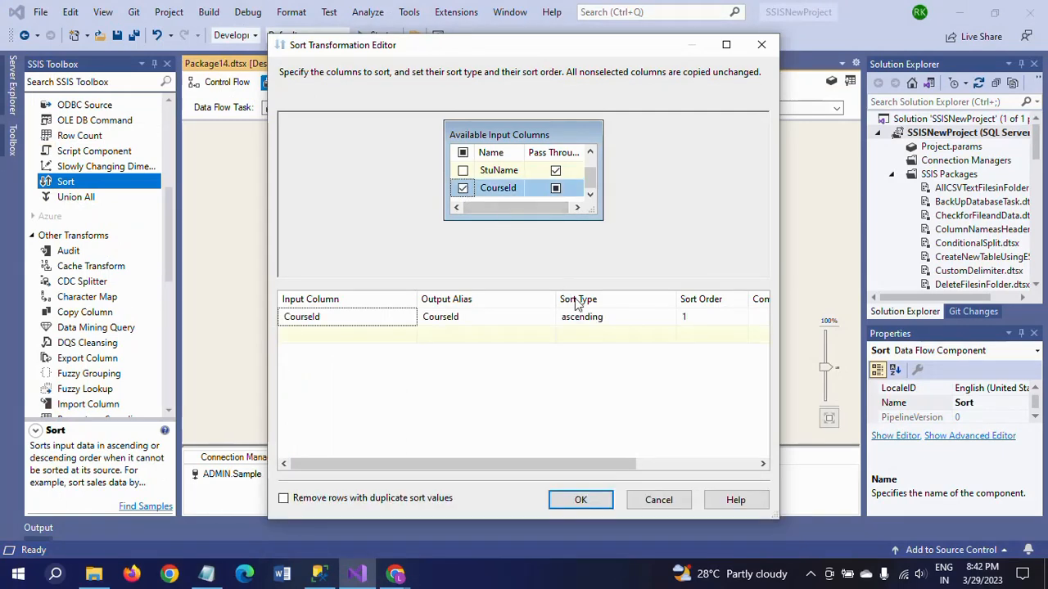
{"action": "left_click", "coordinate": [582, 499]}
{"action": "left_click", "coordinate": [503, 342]}
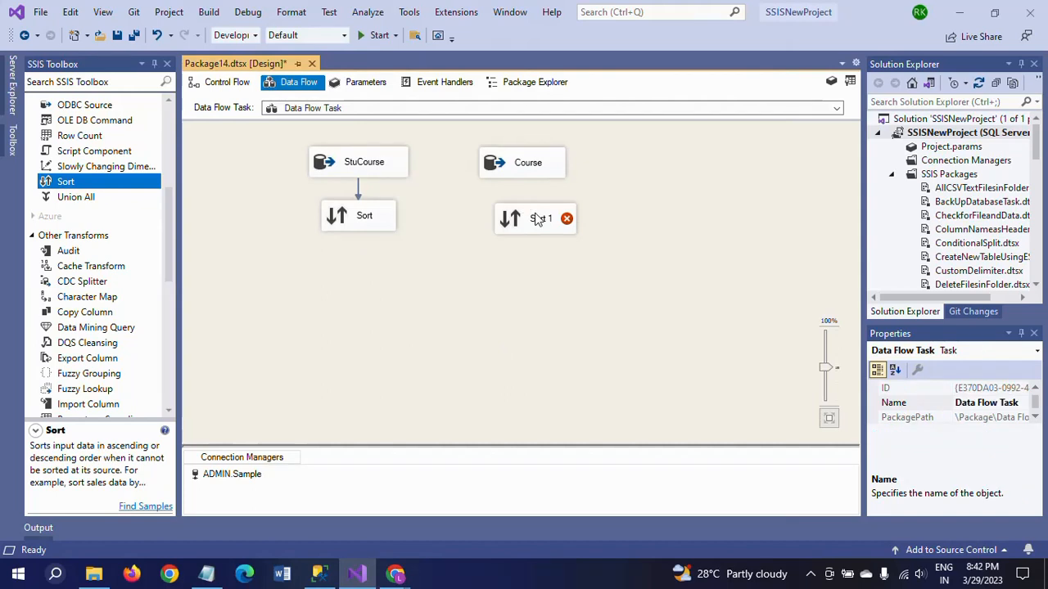
Position Sort 1 under Course, connect the Course output to it and sort by Id ascending.
{"action": "left_click_drag", "start_coordinate": [536, 216], "coordinate": [527, 223]}
{"action": "left_click", "coordinate": [525, 165]}
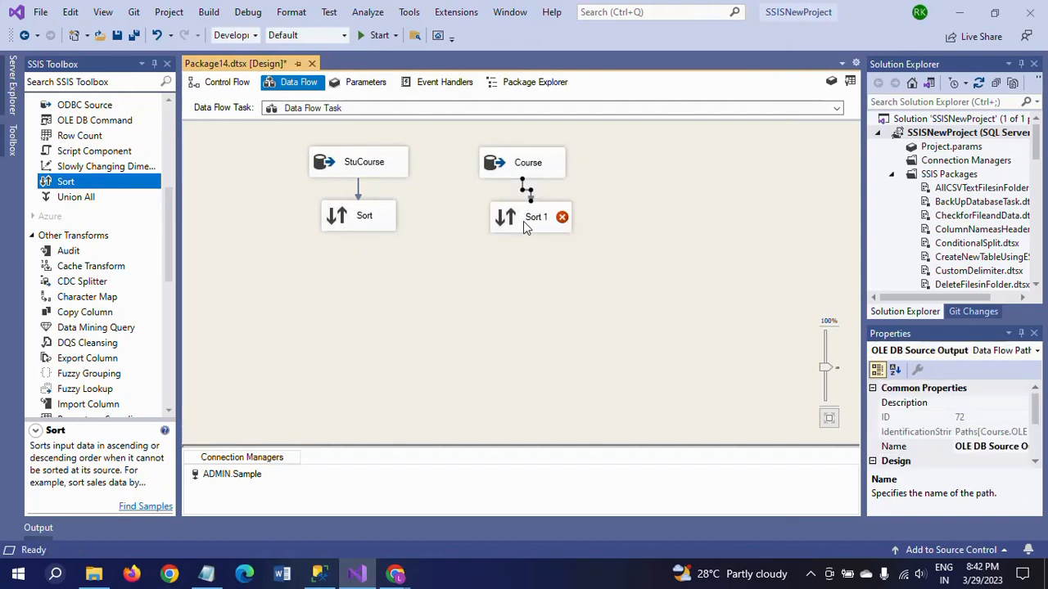
{"action": "double_click", "coordinate": [523, 221]}
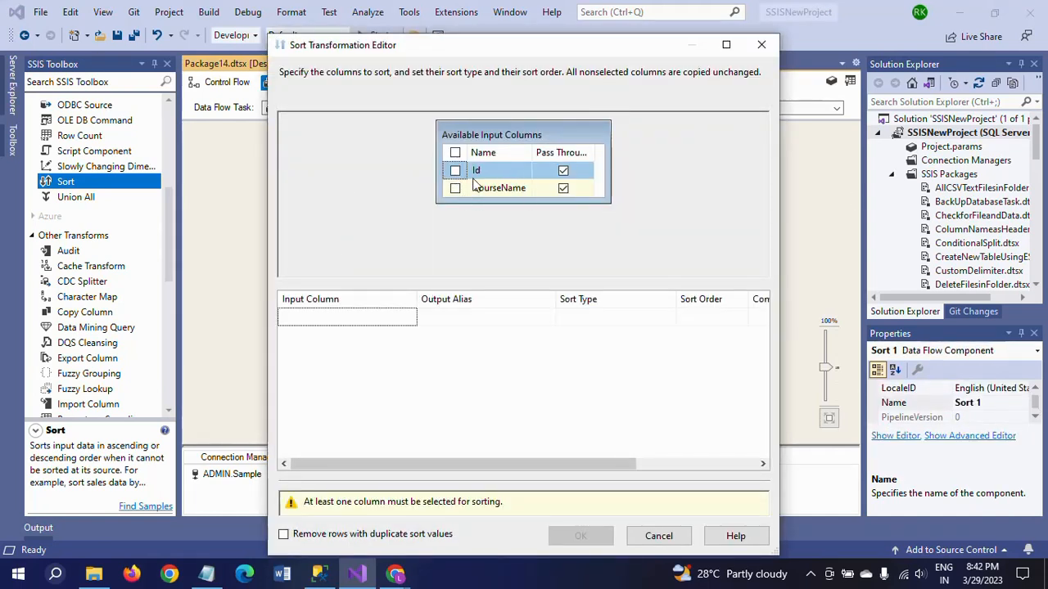
{"action": "left_click", "coordinate": [455, 171]}
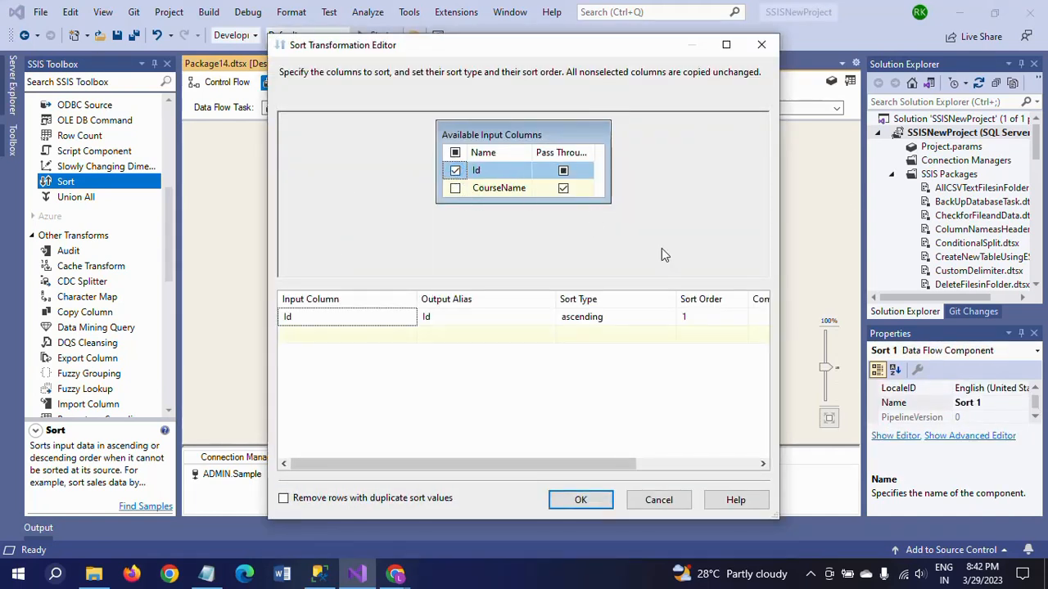
{"action": "left_click", "coordinate": [583, 501]}
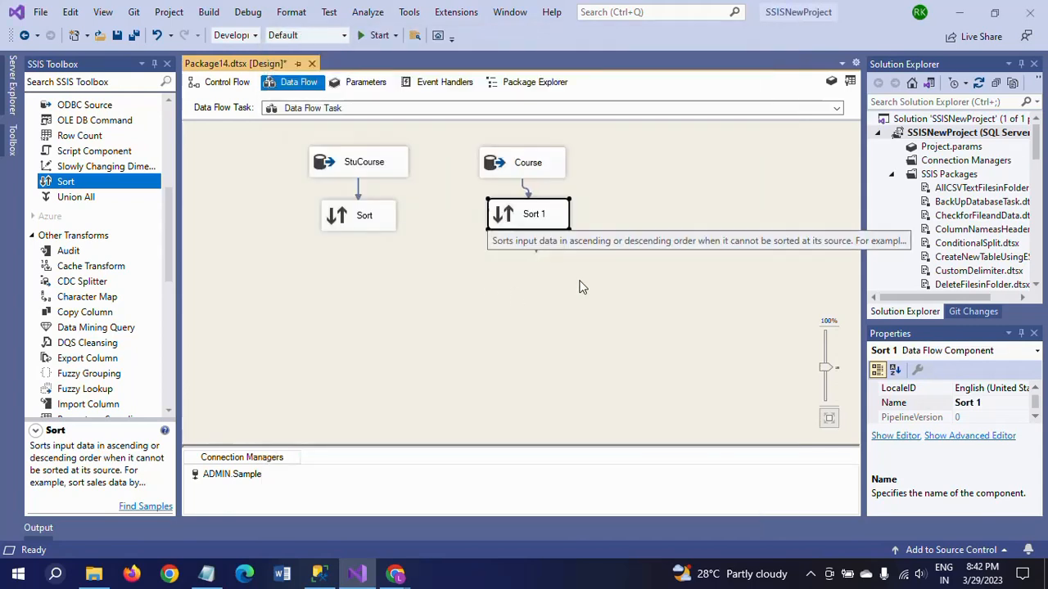
Add a Merge Join transformation below and between the two Sort transformations.
{"action": "left_click", "coordinate": [483, 277]}
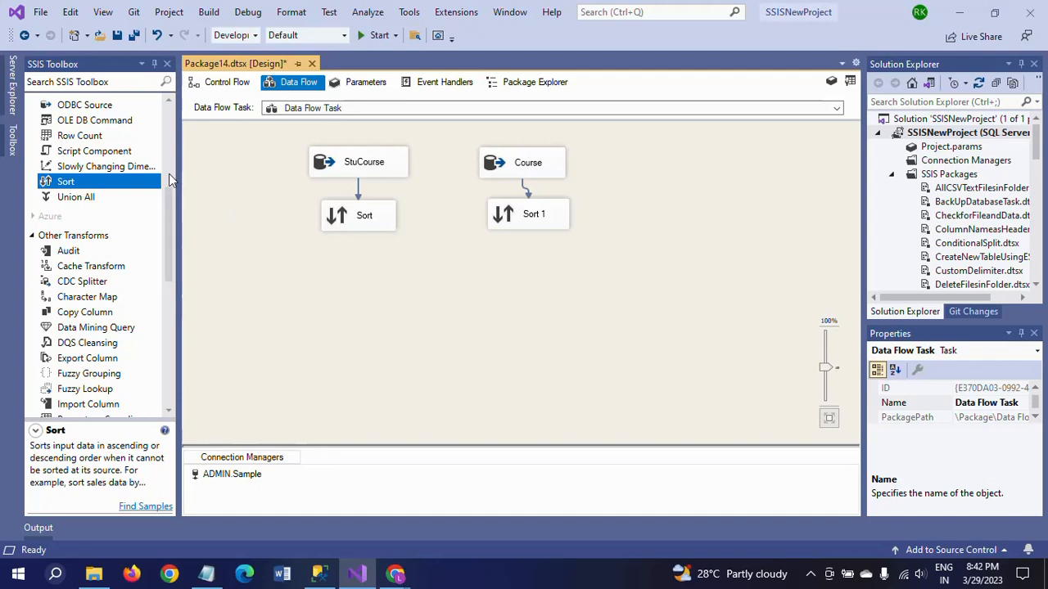
{"action": "scroll", "coordinate": [147, 287], "scroll_direction": "up", "scroll_amount": 6}
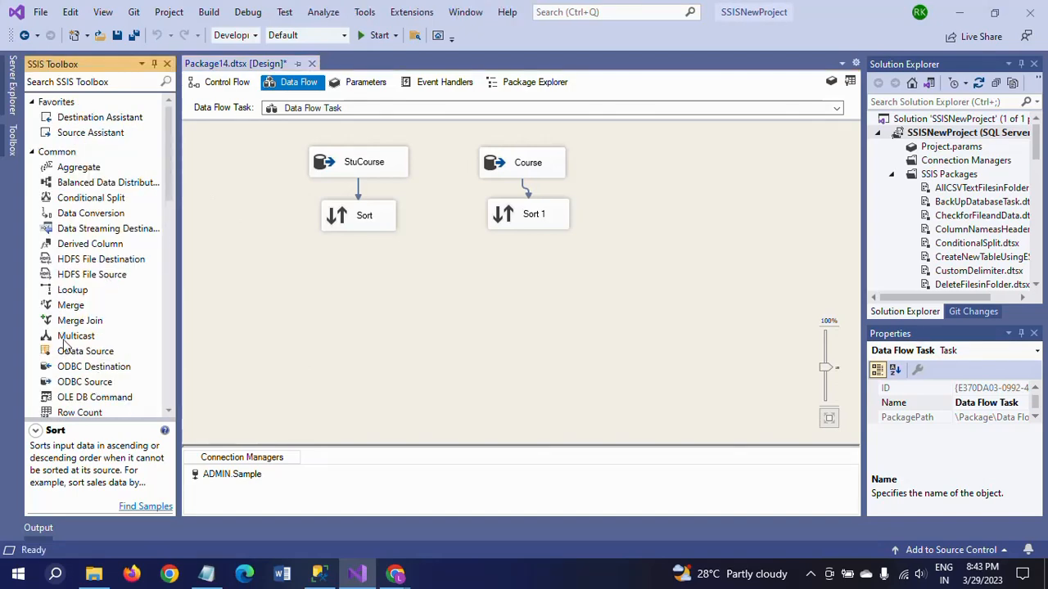
{"action": "left_click_drag", "start_coordinate": [80, 320], "coordinate": [434, 276]}
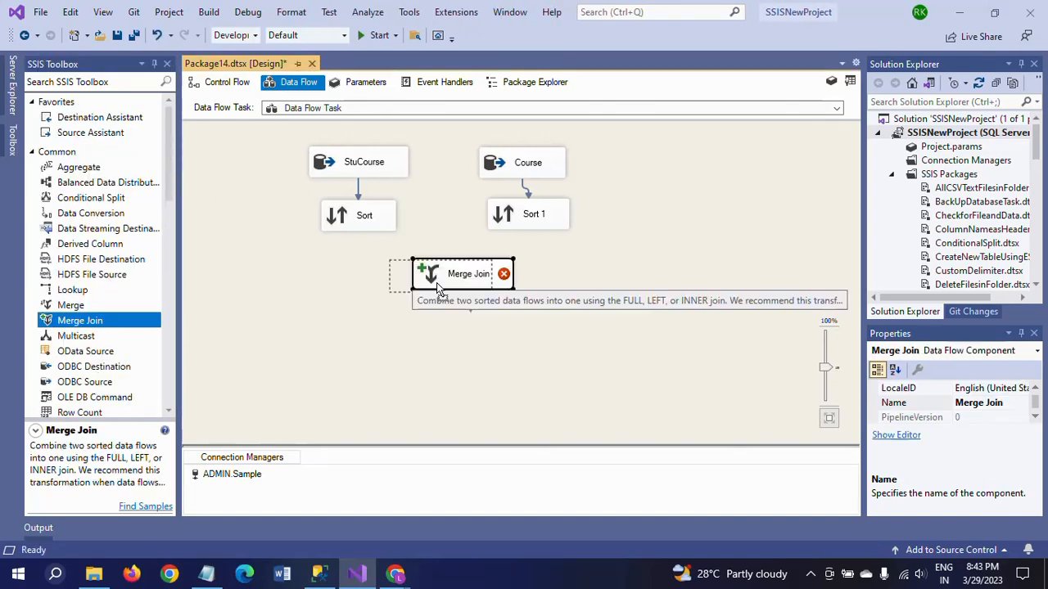
Connect the Sort output to the Merge Join Left Input and the Sort 1 output to the remaining Merge Join input.
{"action": "left_click", "coordinate": [359, 229]}
{"action": "left_click_drag", "start_coordinate": [366, 246], "coordinate": [428, 277]}
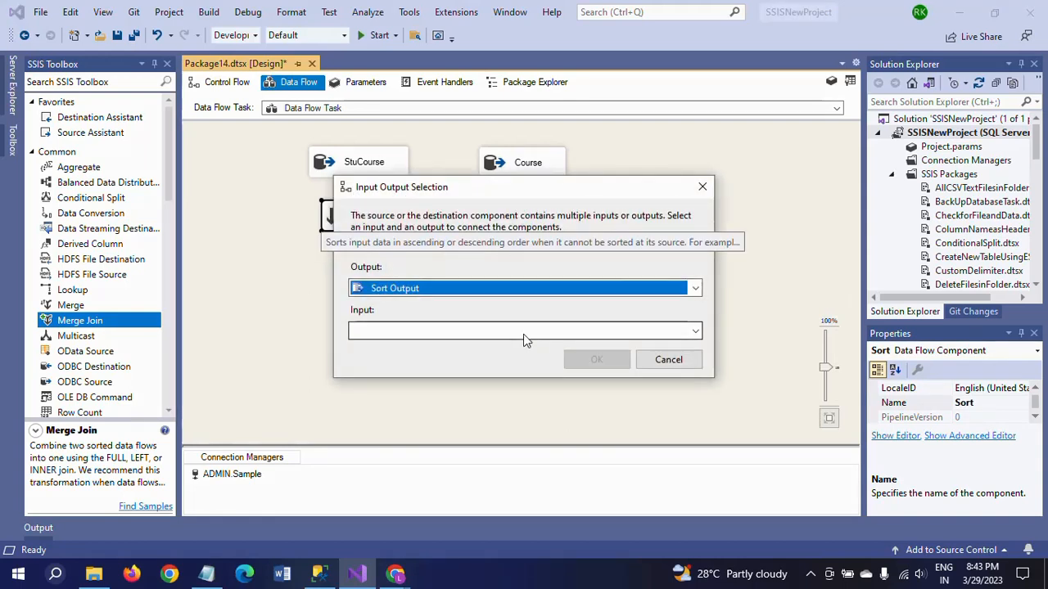
{"action": "left_click", "coordinate": [694, 334]}
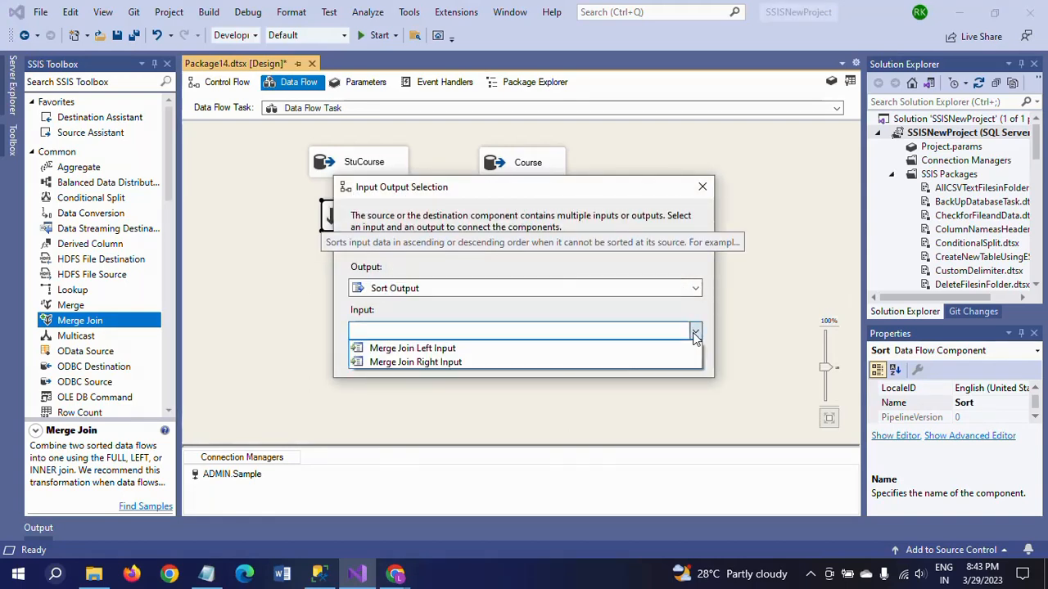
{"action": "left_click", "coordinate": [542, 349]}
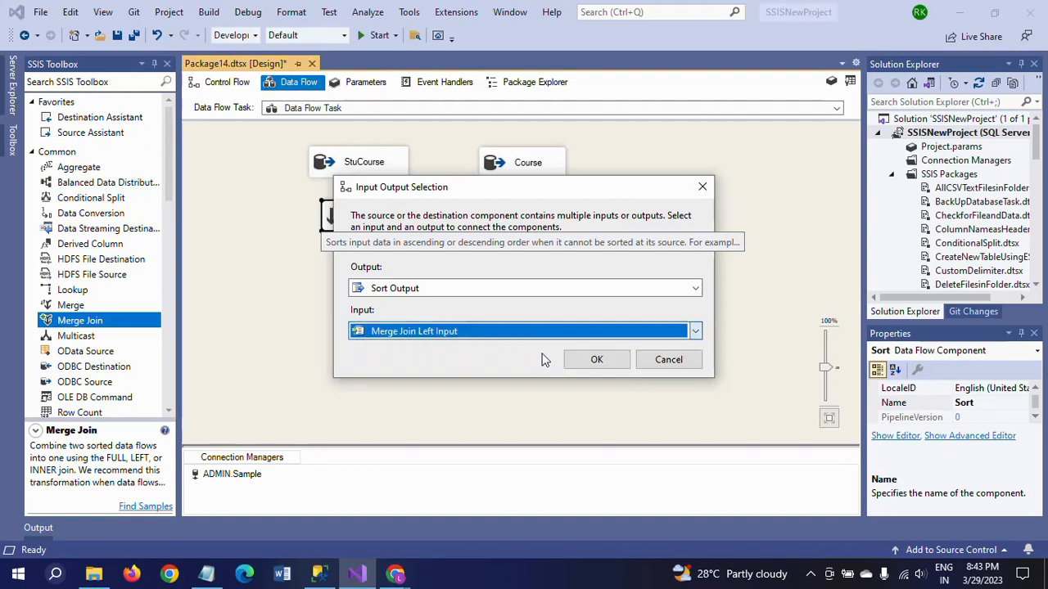
{"action": "left_click", "coordinate": [601, 364]}
{"action": "left_click", "coordinate": [532, 221]}
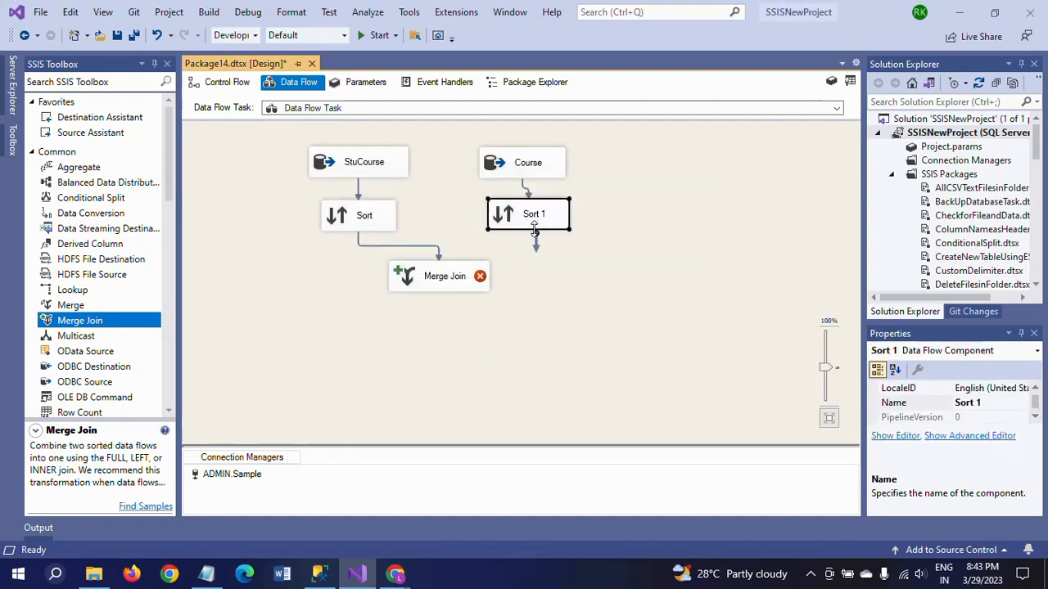
{"action": "left_click_drag", "start_coordinate": [535, 235], "coordinate": [453, 285]}
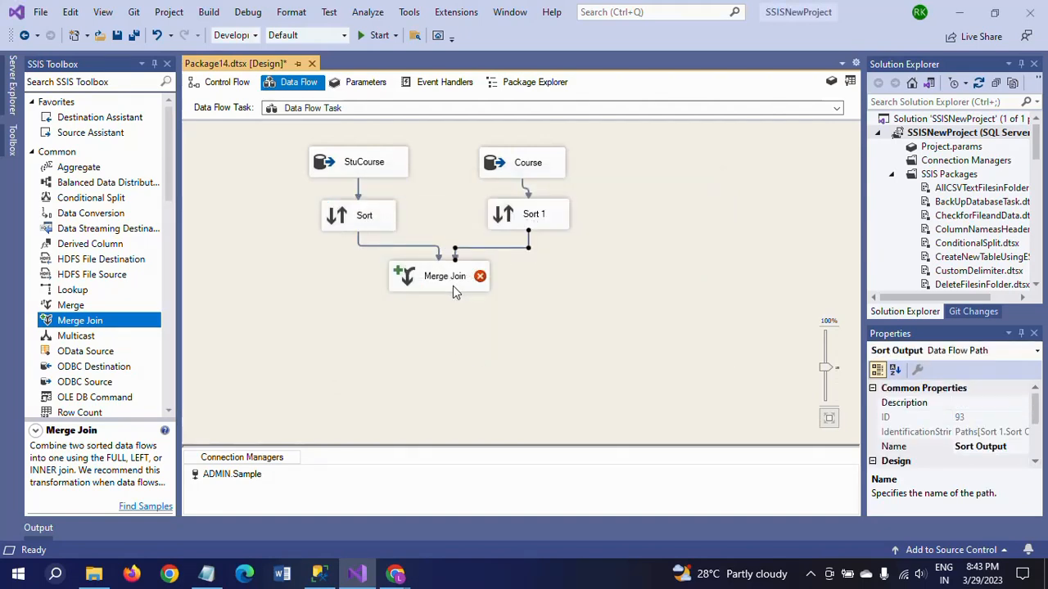
Open the Merge Join for editing and set its join type to Left outer join.
{"action": "double_click", "coordinate": [444, 286]}
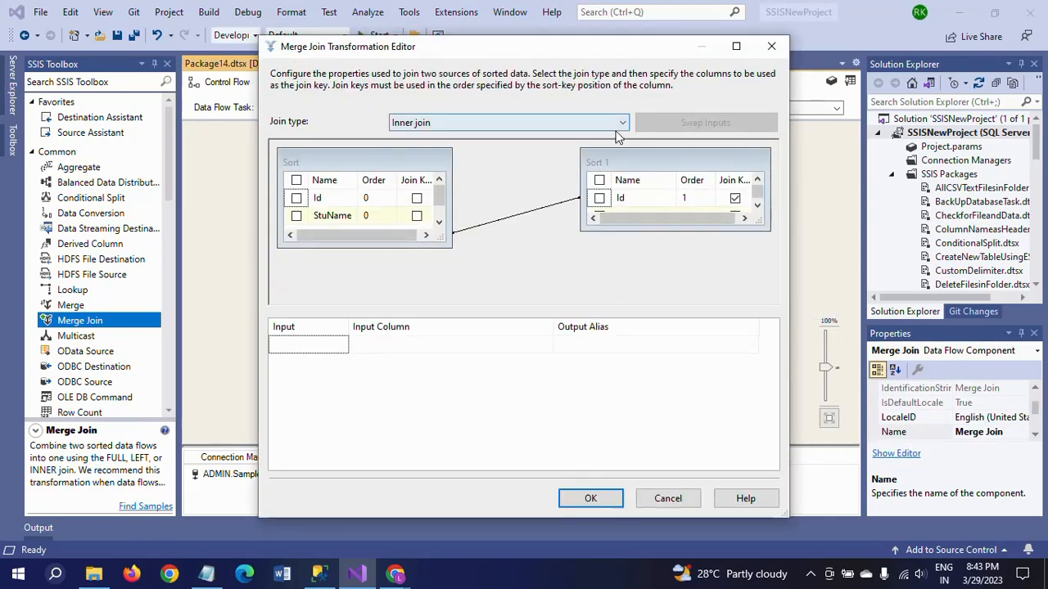
{"action": "left_click", "coordinate": [622, 125]}
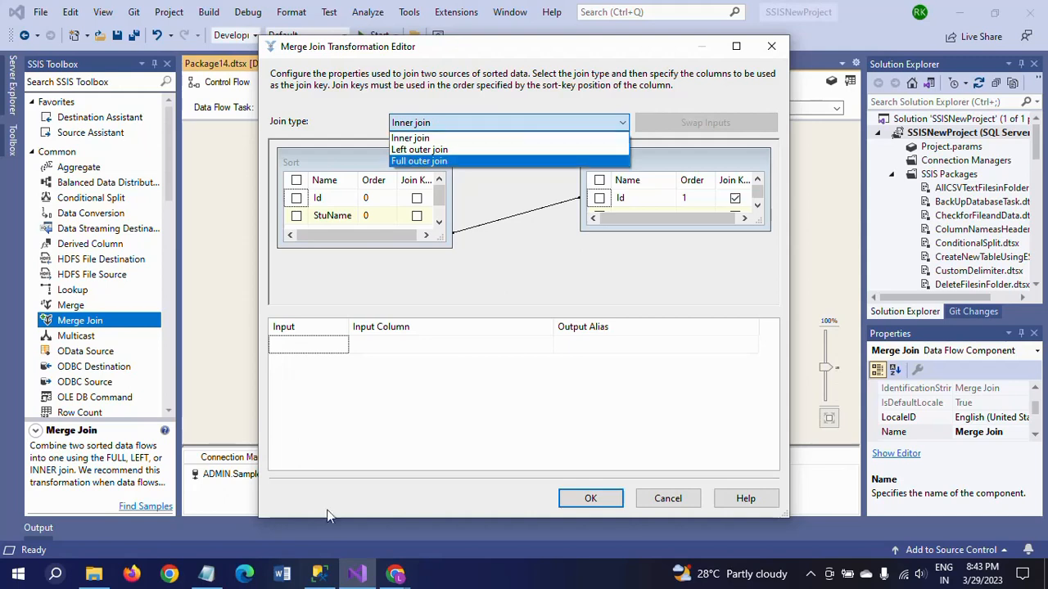
{"action": "left_click", "coordinate": [206, 573]}
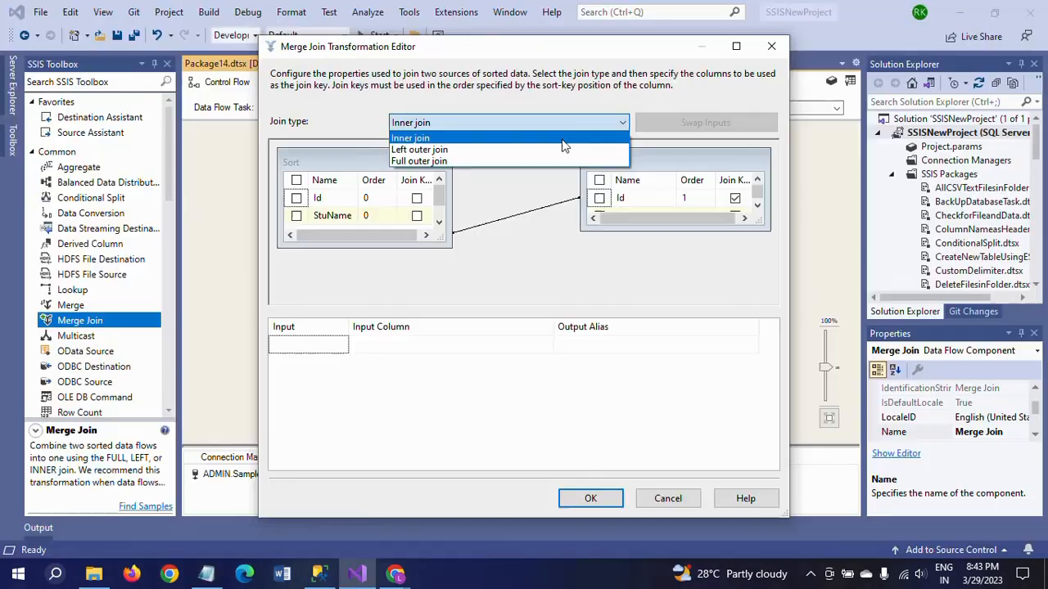
{"action": "left_click", "coordinate": [521, 153]}
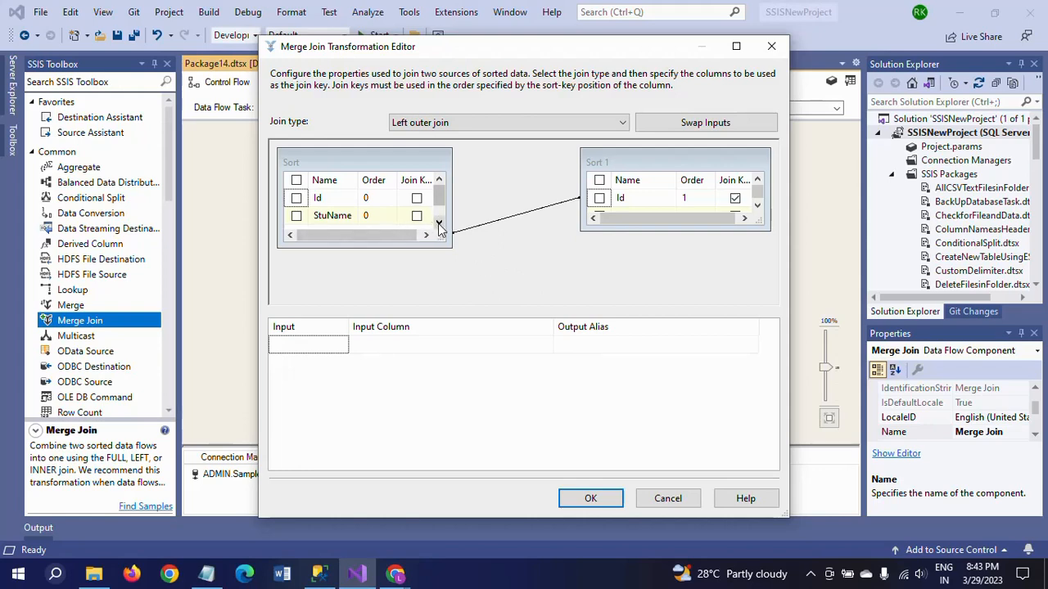
Include Id and StuName from Sort and CourseName from Sort 1 as Merge Join output columns, leaving out CourseId.
{"action": "left_click", "coordinate": [296, 180]}
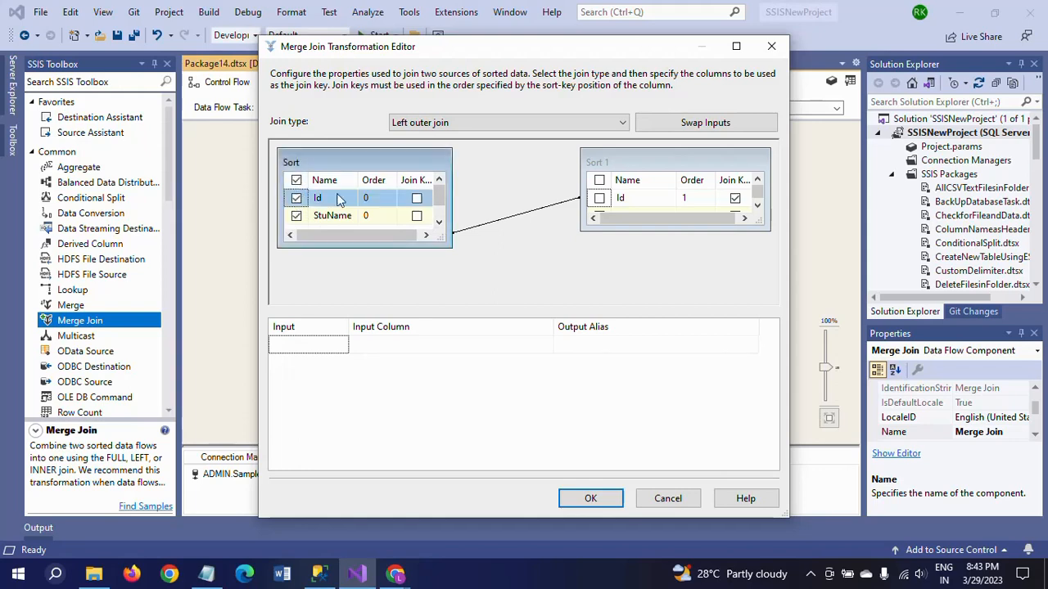
{"action": "left_click", "coordinate": [439, 222]}
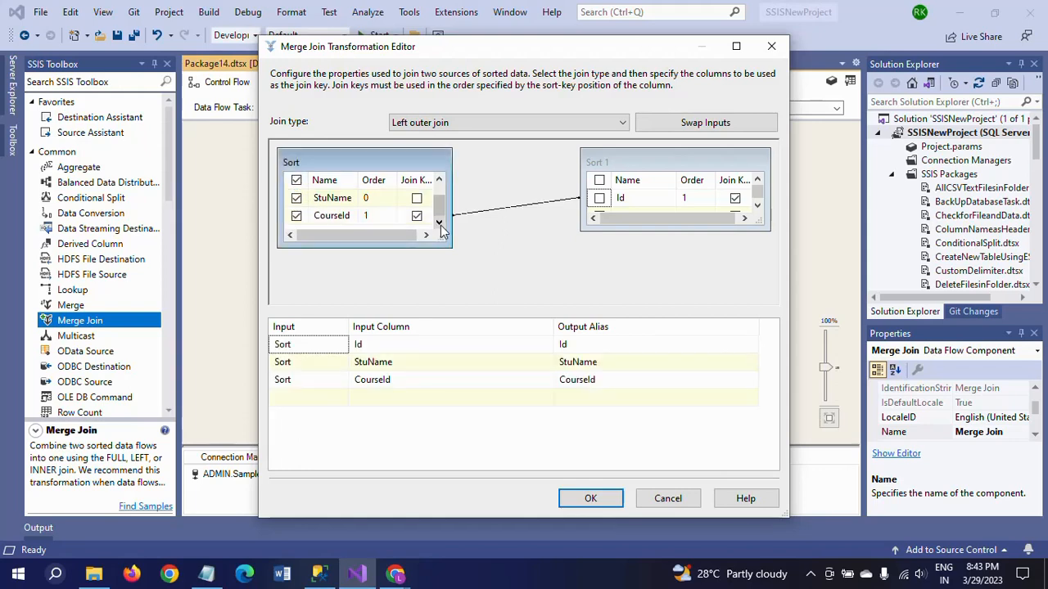
{"action": "left_click", "coordinate": [297, 216]}
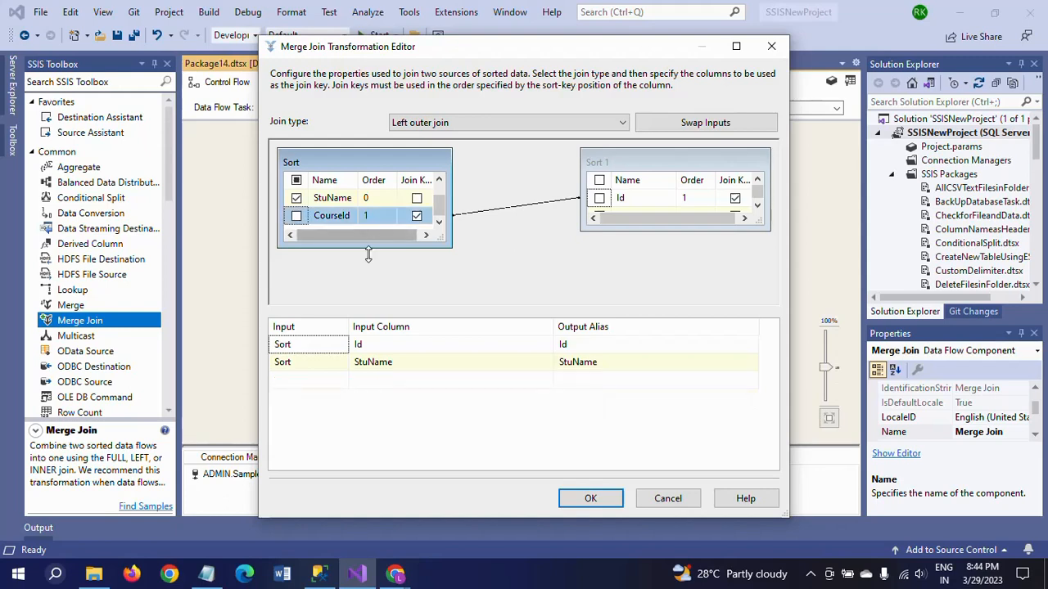
{"action": "left_click", "coordinate": [758, 209]}
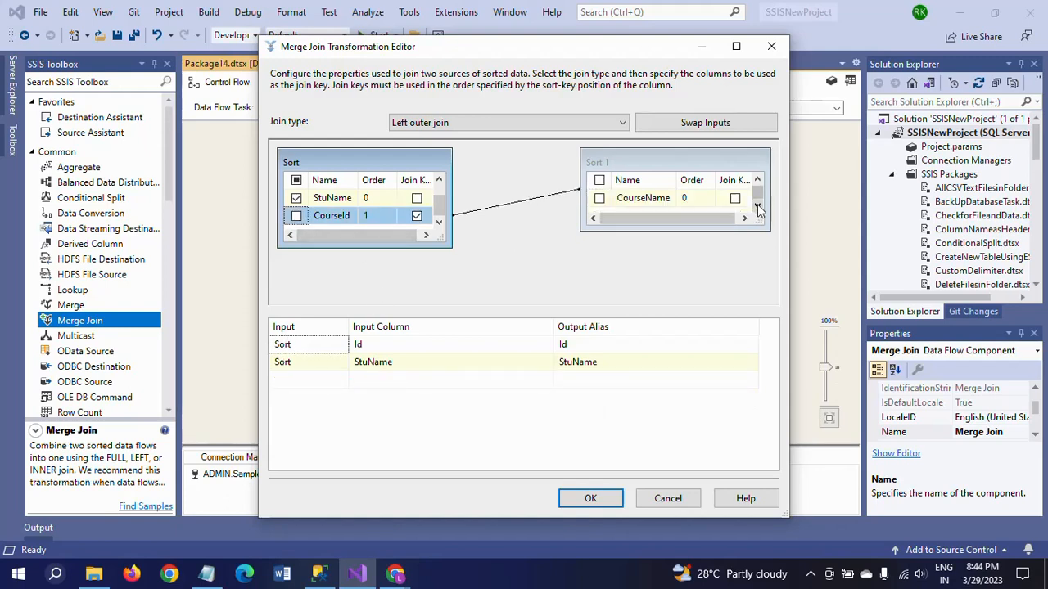
{"action": "left_click", "coordinate": [599, 199]}
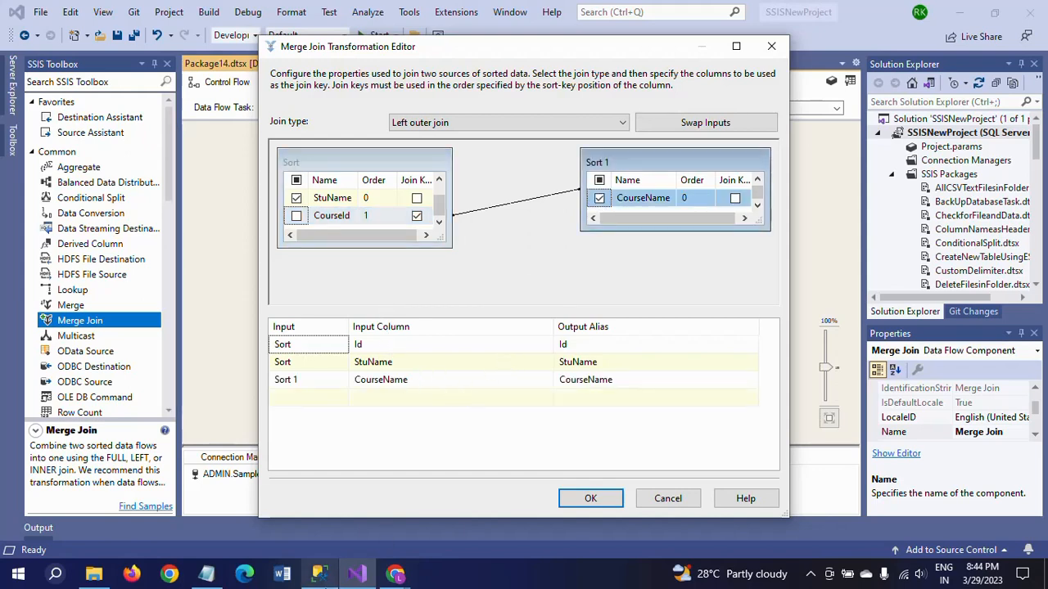
Switch to SQL Server Management Studio and run only the RIGHT JOIN query on Student_Course and Course.
{"action": "left_click", "coordinate": [331, 582]}
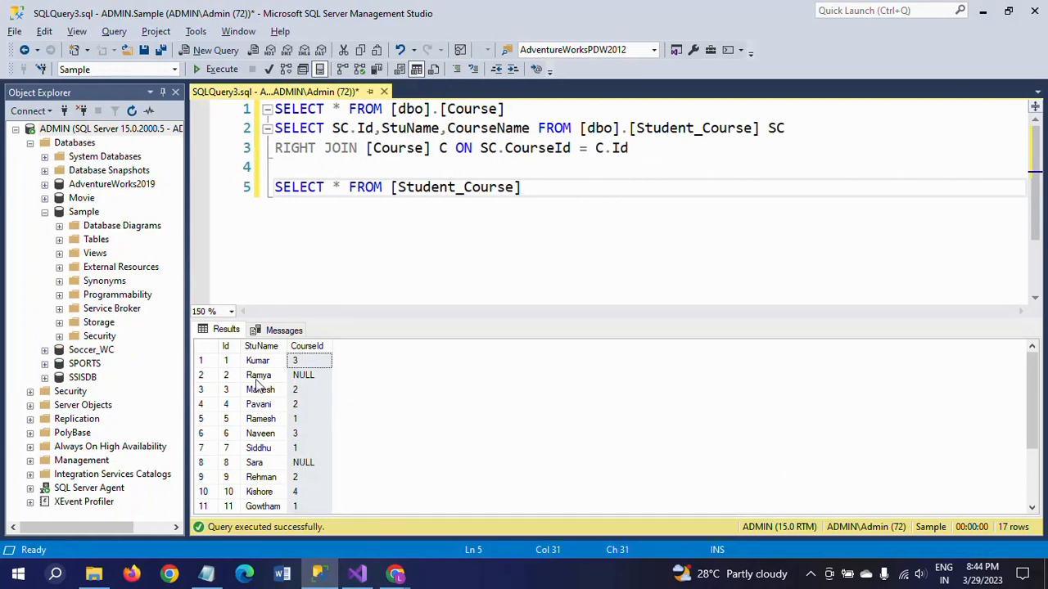
{"action": "left_click", "coordinate": [303, 390]}
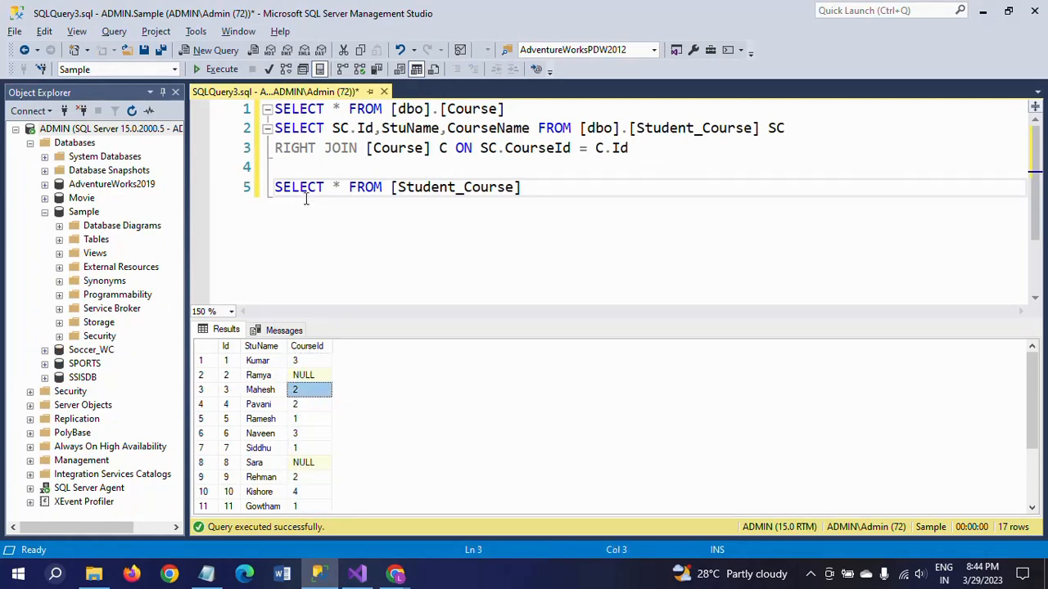
{"action": "left_click_drag", "start_coordinate": [285, 167], "coordinate": [261, 128]}
{"action": "left_click", "coordinate": [221, 69]}
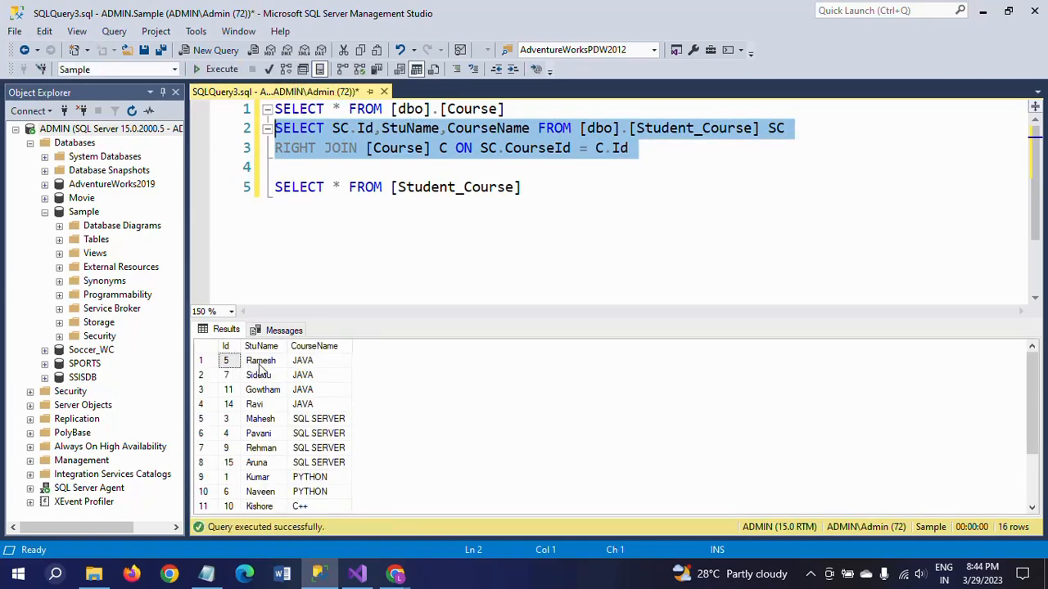
Return to Visual Studio, swap the Merge Join inputs, accept the settings and shift the Merge Join slightly.
{"action": "key", "text": "alt+Tab"}
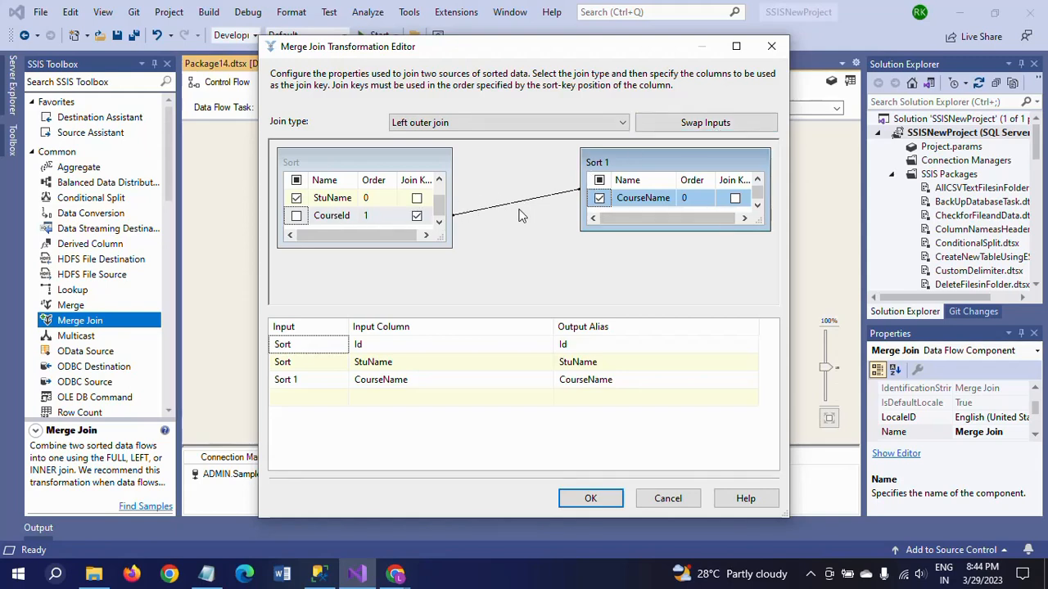
{"action": "left_click", "coordinate": [700, 124]}
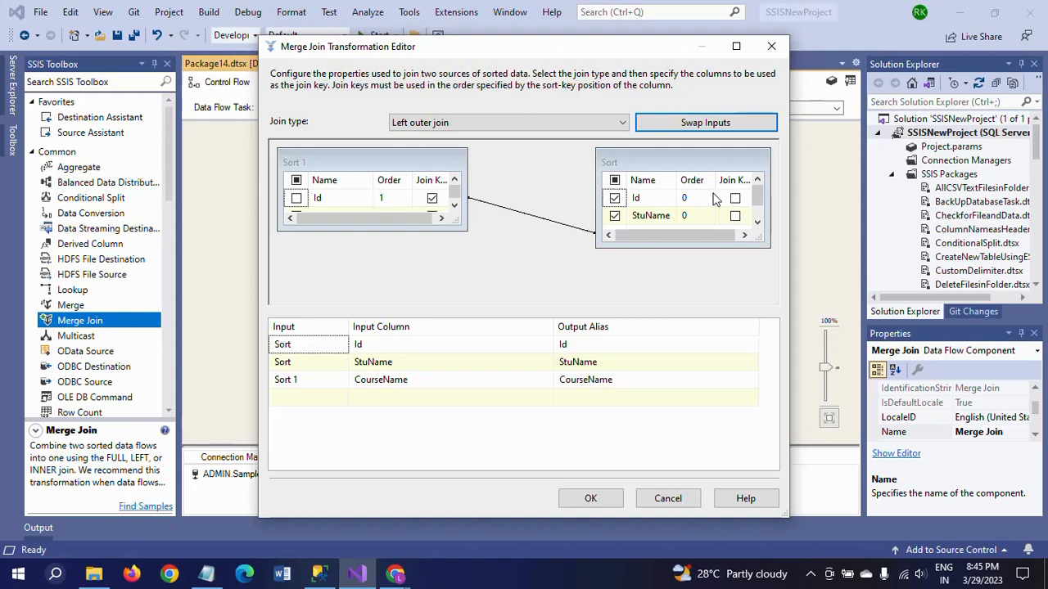
{"action": "left_click", "coordinate": [590, 499]}
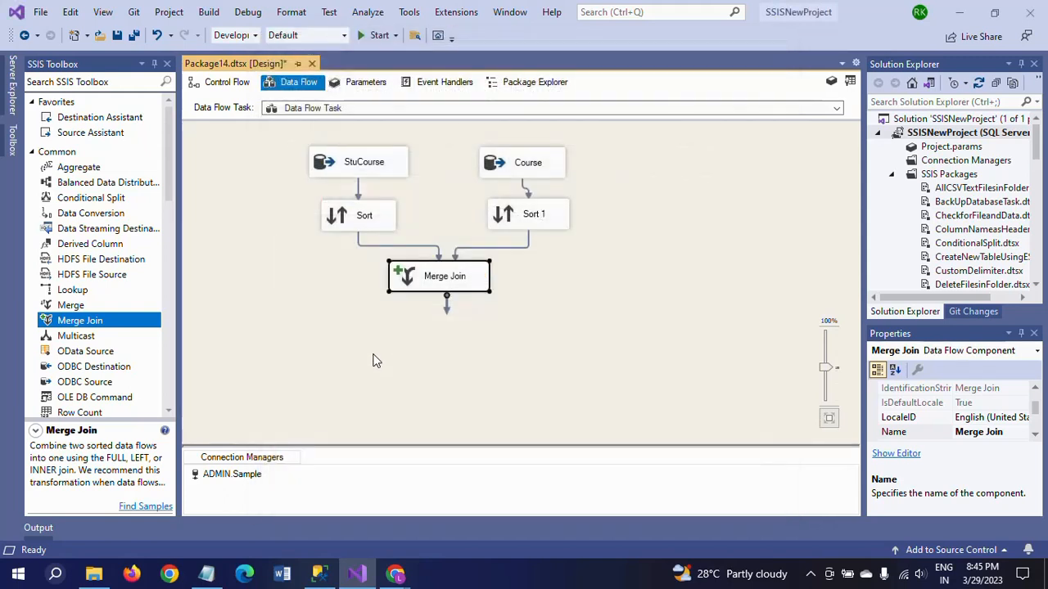
{"action": "left_click_drag", "start_coordinate": [453, 286], "coordinate": [446, 289]}
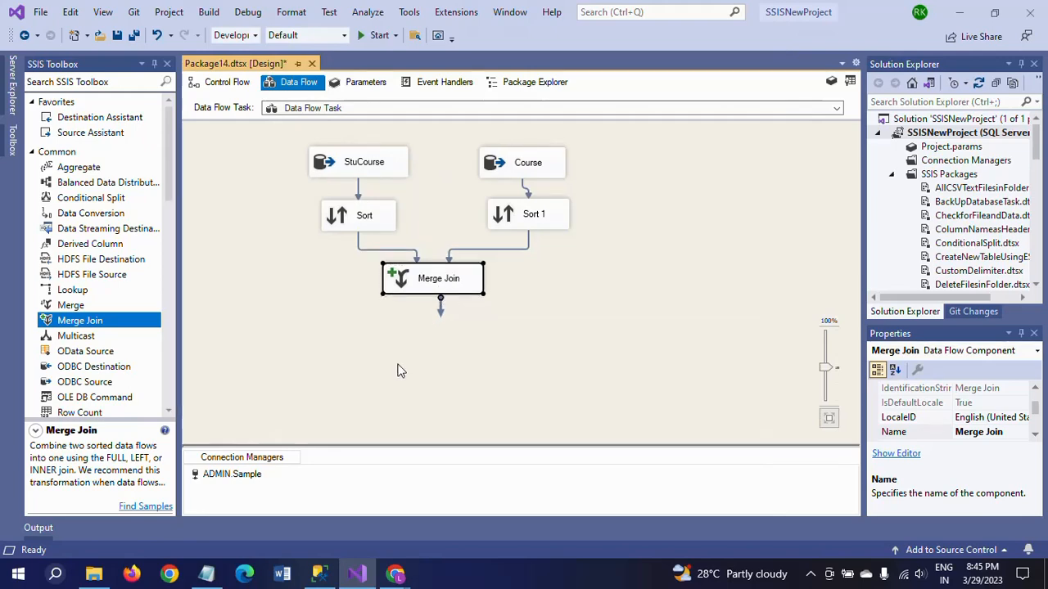
{"action": "left_click", "coordinate": [398, 367]}
Add an OLE DB Destination below the Merge Join and connect the Merge Join output to it.
{"action": "left_click", "coordinate": [169, 335]}
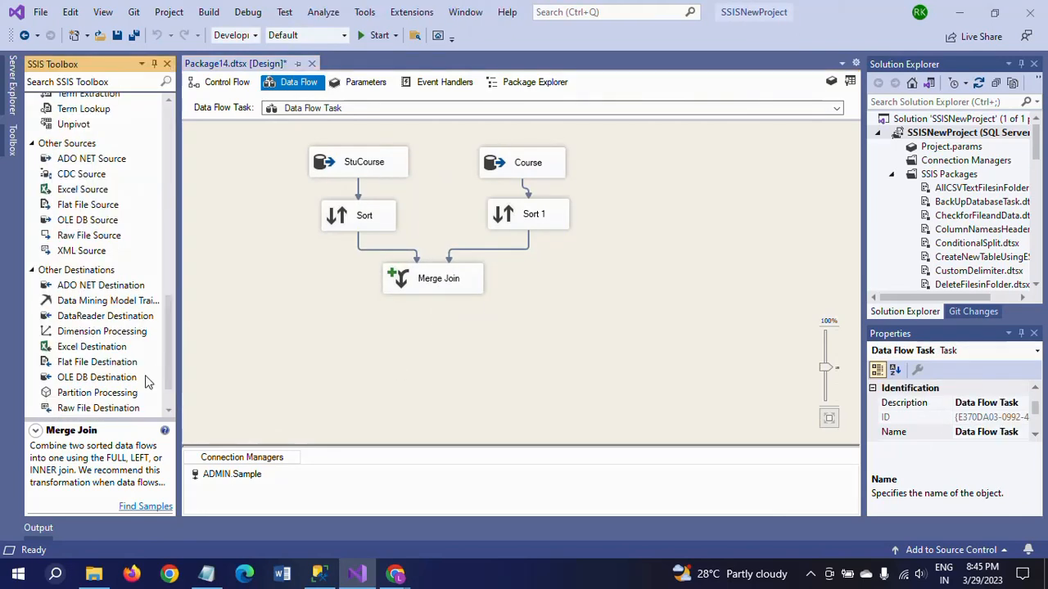
{"action": "left_click_drag", "start_coordinate": [119, 381], "coordinate": [424, 367]}
{"action": "left_click", "coordinate": [438, 285]}
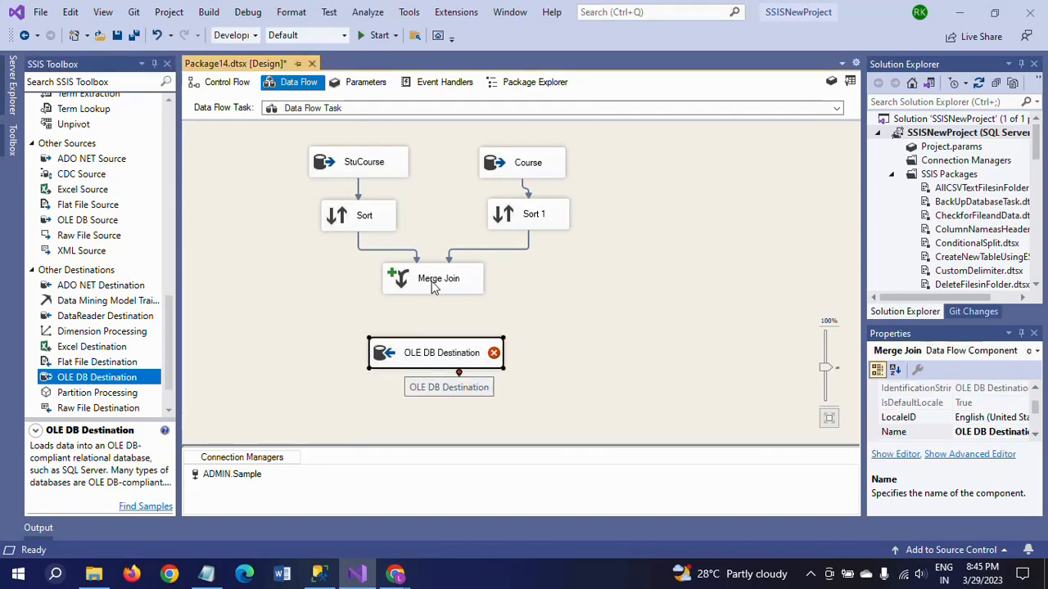
{"action": "left_click_drag", "start_coordinate": [439, 316], "coordinate": [440, 357]}
Set the OLE DB Destination's table to [dbo].[Stu_Course_Dest], open its column mappings and accept the settings.
{"action": "double_click", "coordinate": [440, 357]}
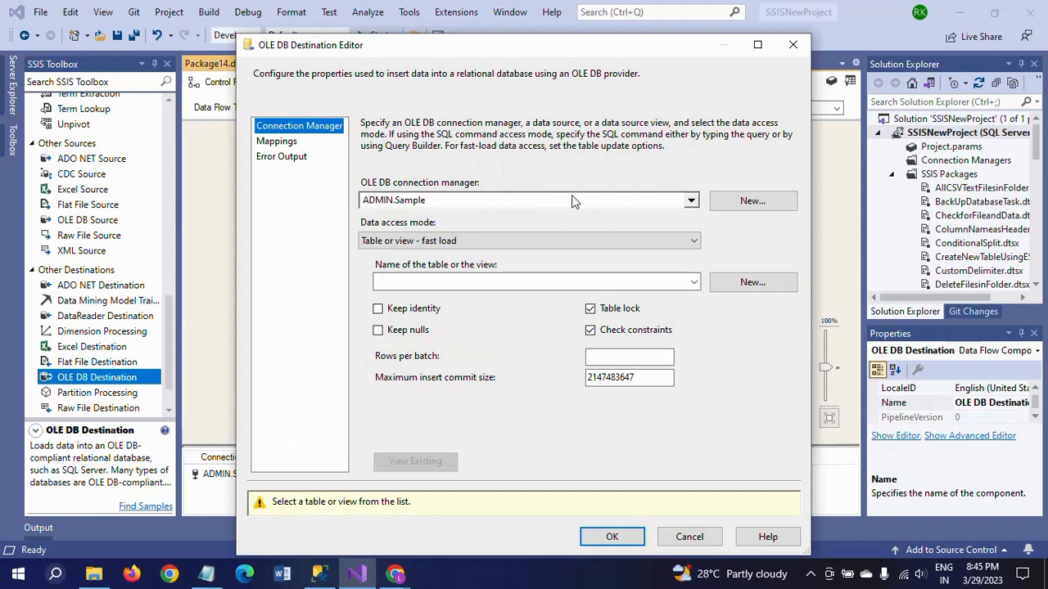
{"action": "left_click", "coordinate": [694, 282]}
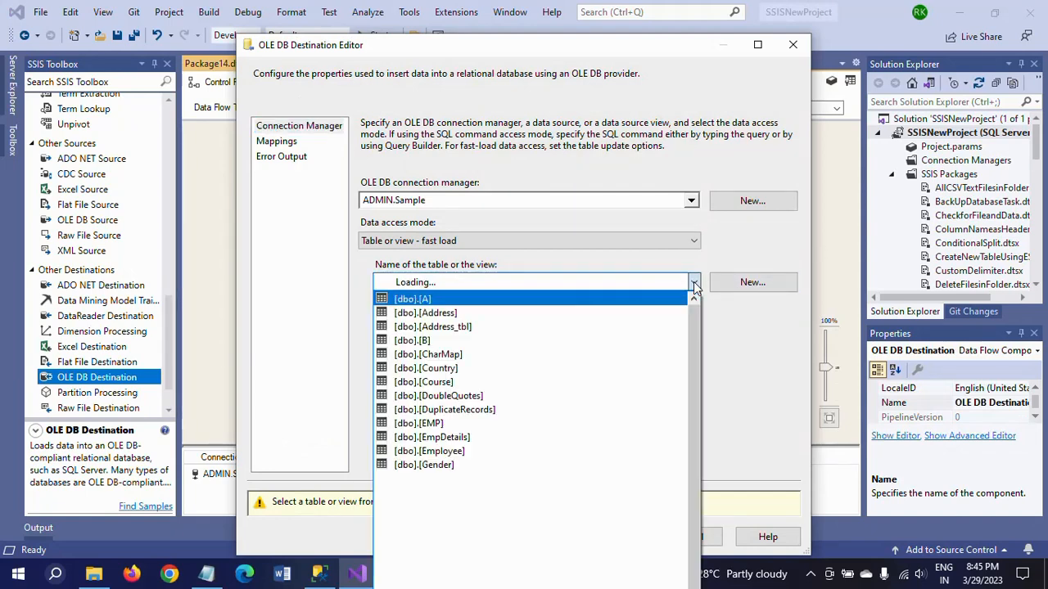
{"action": "left_click", "coordinate": [693, 281]}
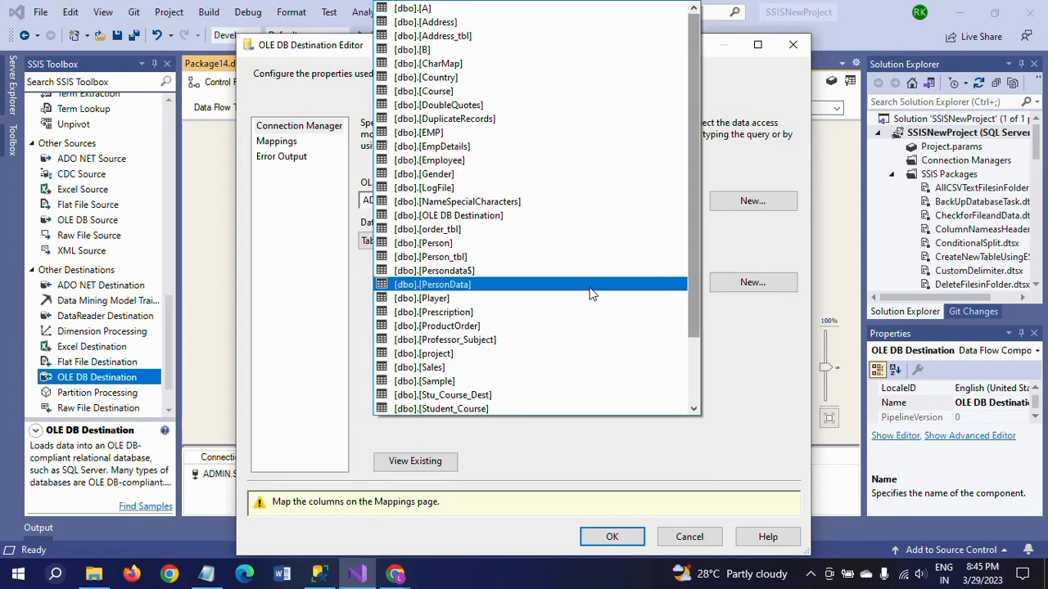
{"action": "left_click", "coordinate": [519, 395]}
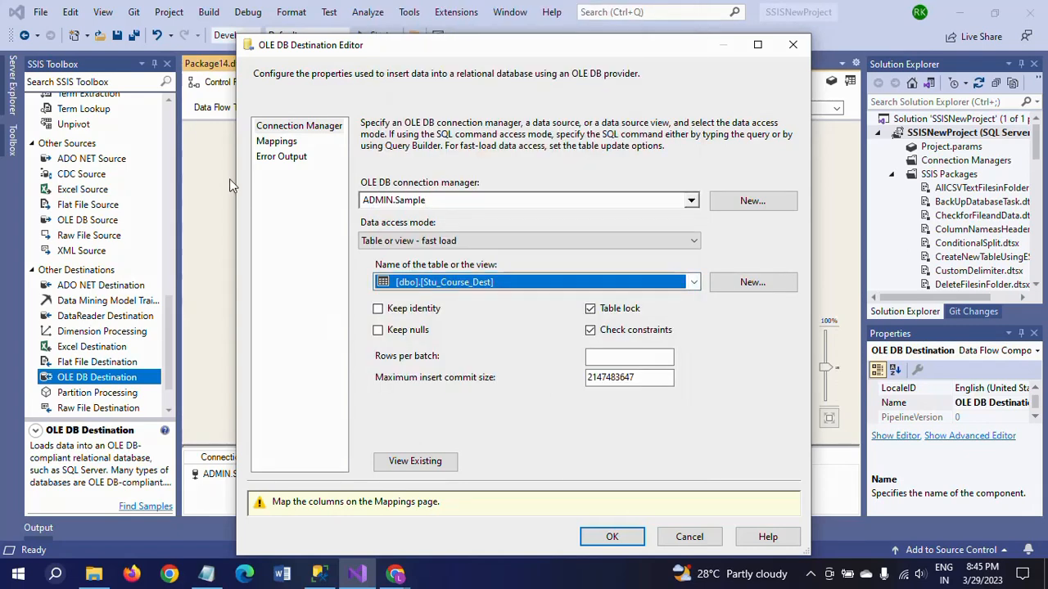
{"action": "left_click", "coordinate": [274, 142]}
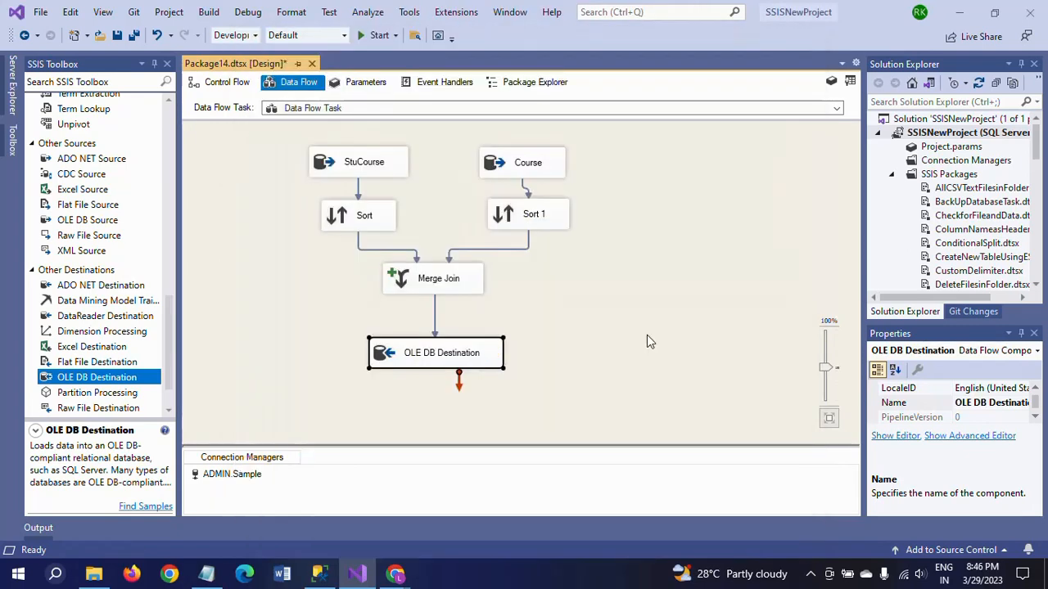
{"action": "left_click", "coordinate": [650, 333]}
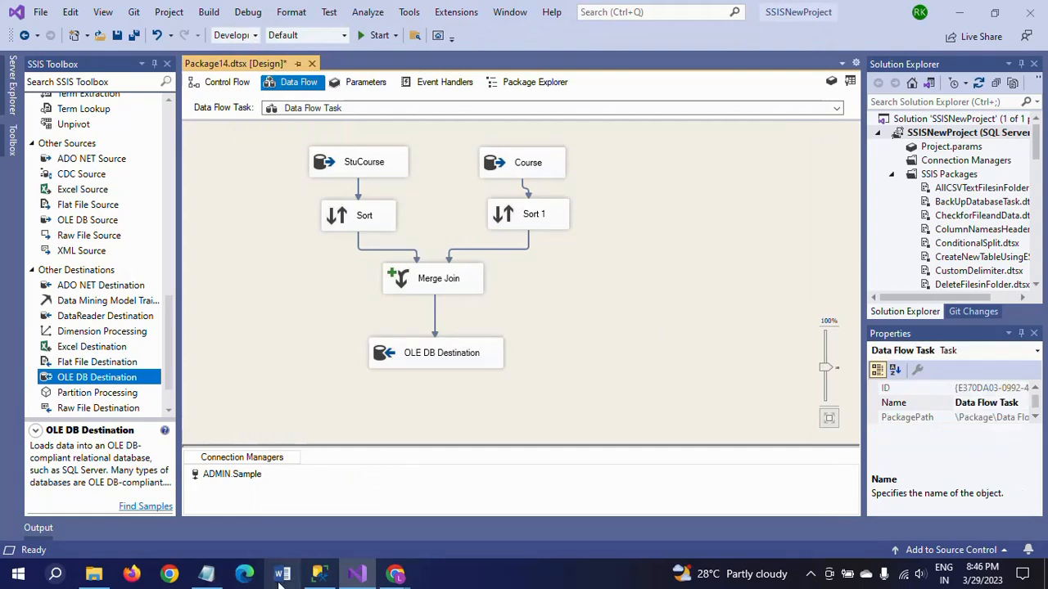
In SQL Server Management Studio, add the query SELECT * FROM [Stu_Course_Dest] below the existing ones and run only it.
{"action": "left_click", "coordinate": [319, 574]}
{"action": "left_click", "coordinate": [678, 250]}
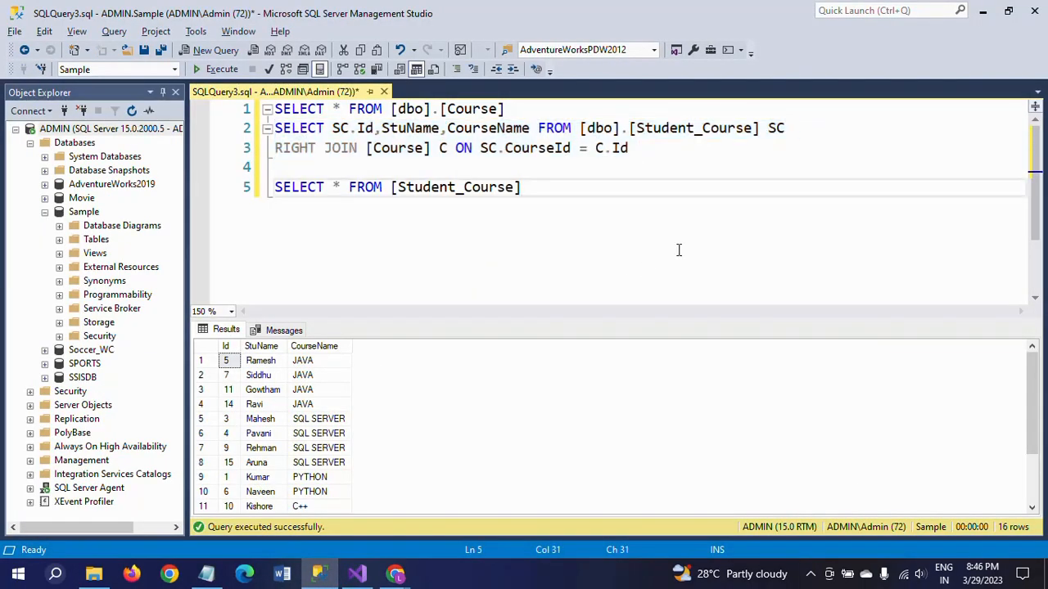
{"action": "key", "text": "Return"}
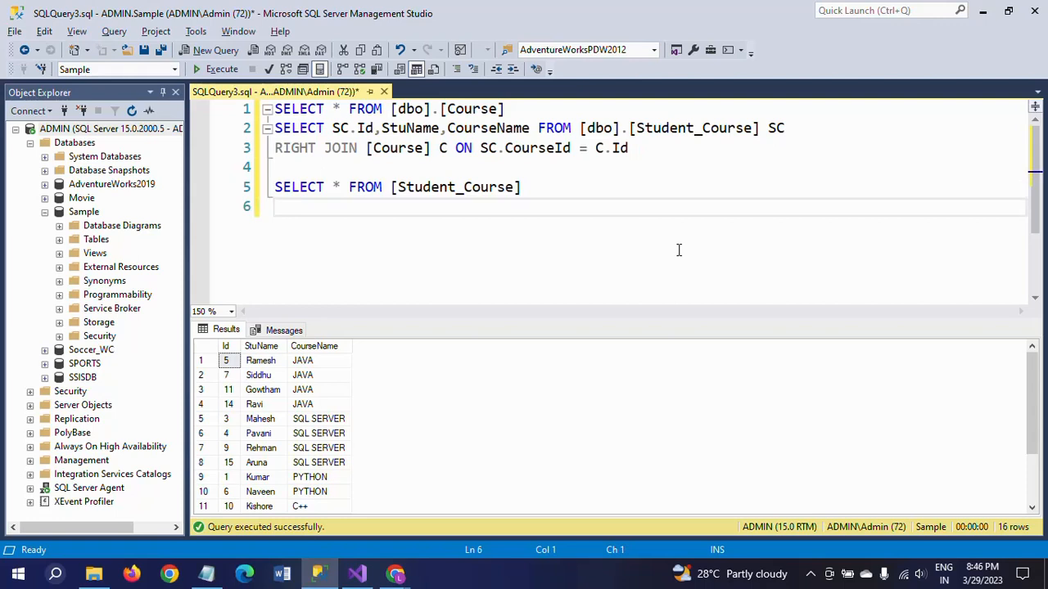
{"action": "key", "text": "Return"}
{"action": "key", "text": "Return"}
{"action": "key", "text": "Up"}
{"action": "type", "text": "SELECT * FROM [Stu_Course_Dest]"}
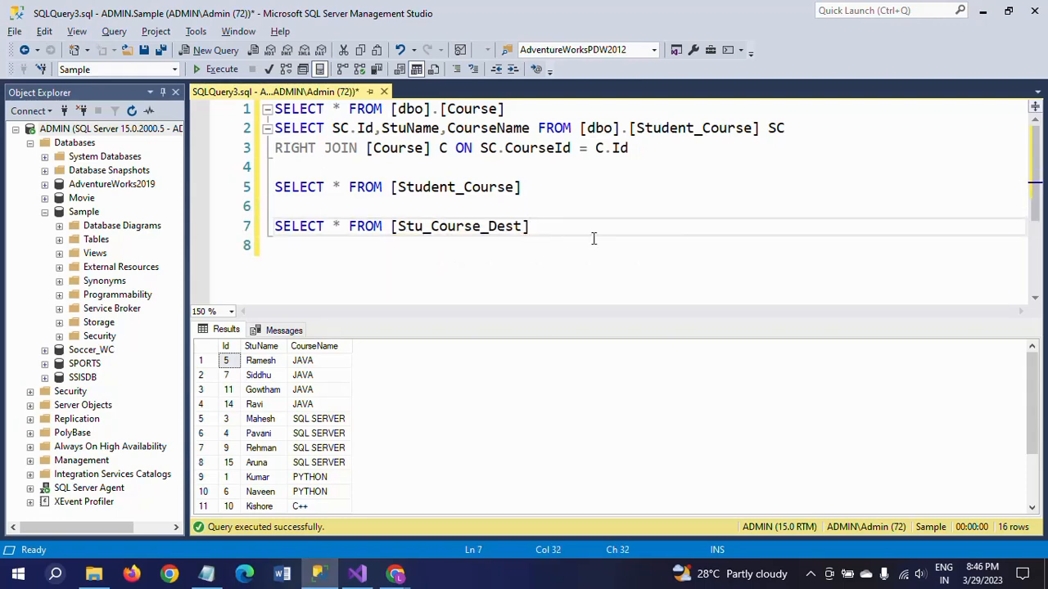
{"action": "key", "text": "shift+Home"}
{"action": "key", "text": "ctrl+c"}
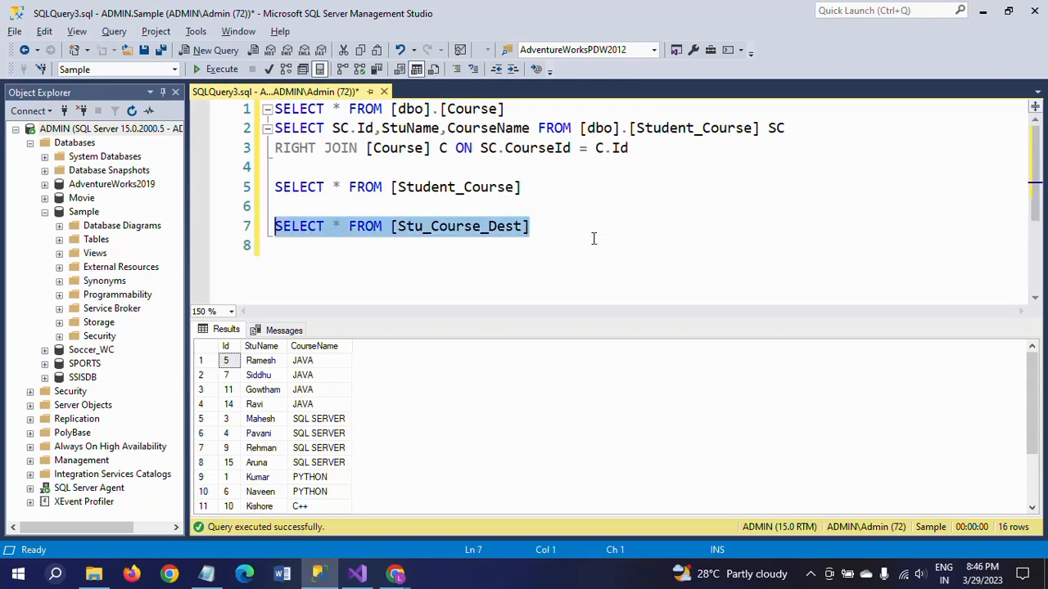
{"action": "left_click", "coordinate": [222, 70]}
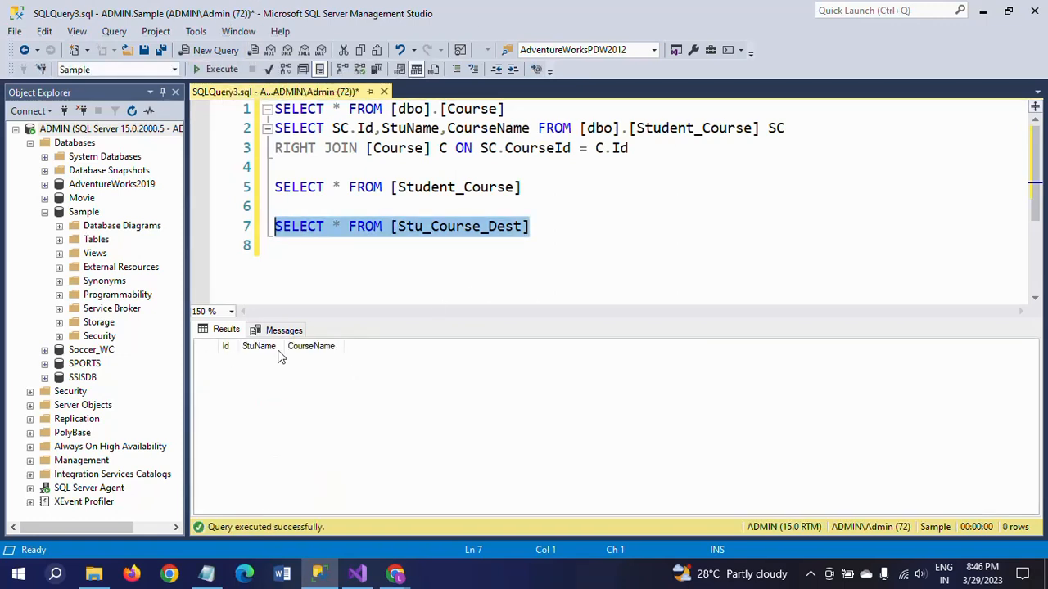
{"action": "left_click", "coordinate": [449, 275]}
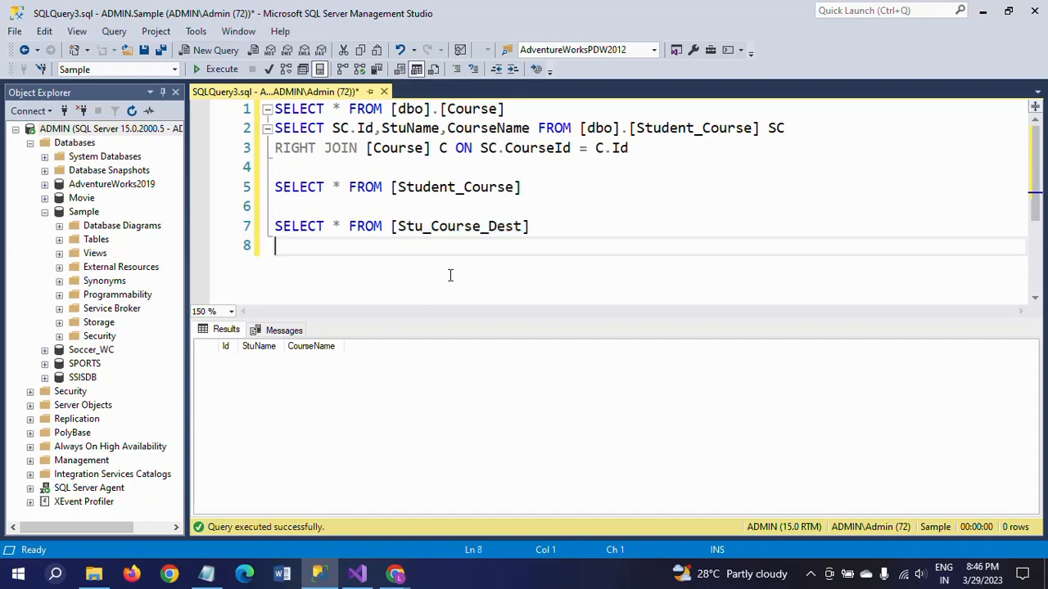
Switch to Visual Studio and move the StuCourse and Course sources slightly upward.
{"action": "key", "text": "alt+Tab"}
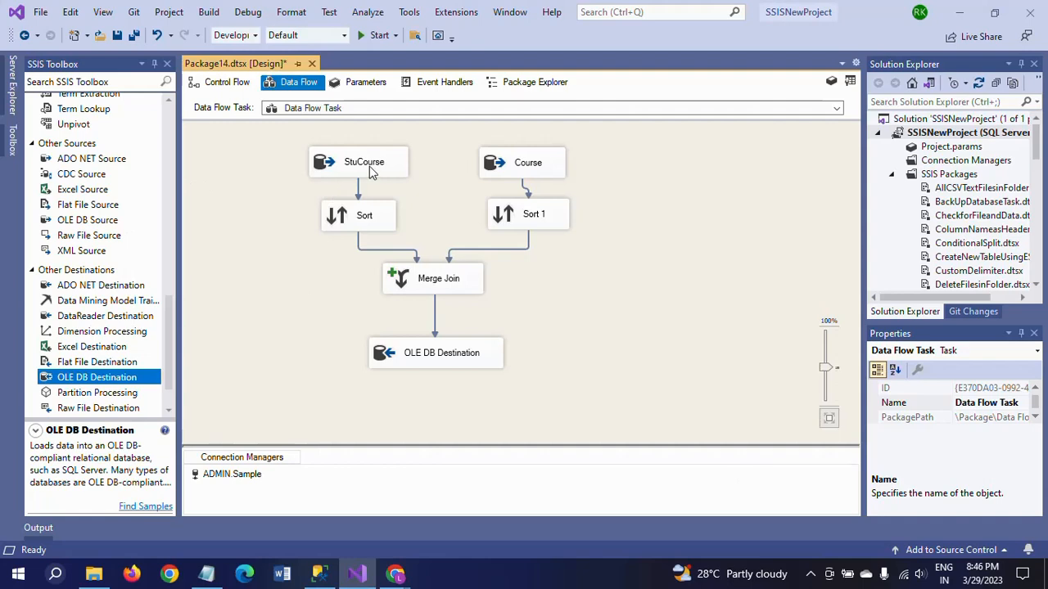
{"action": "left_click_drag", "start_coordinate": [370, 170], "coordinate": [370, 164]}
{"action": "left_click_drag", "start_coordinate": [547, 185], "coordinate": [547, 179]}
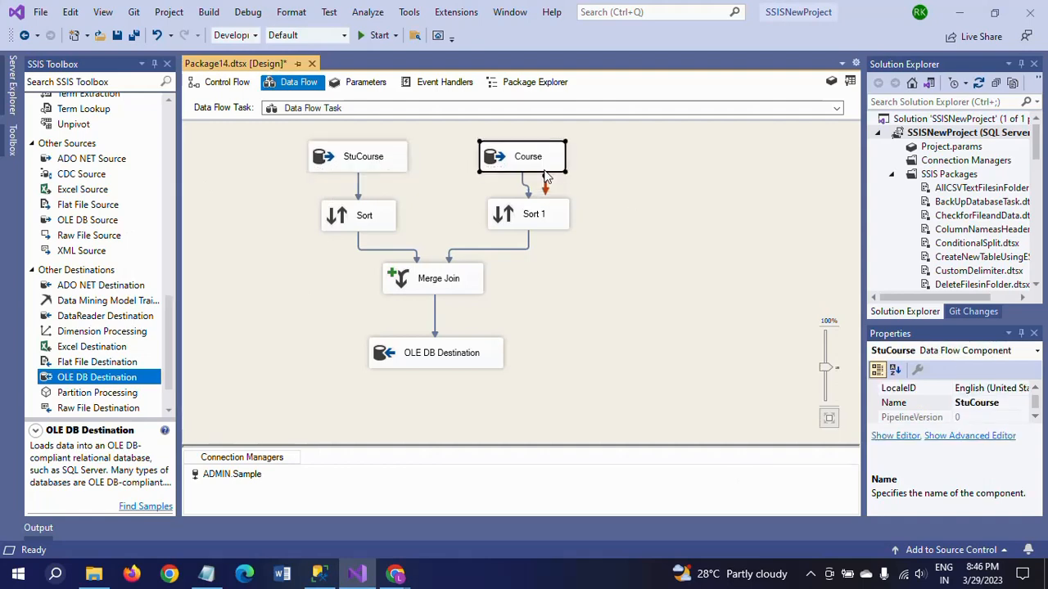
Rerun the RIGHT JOIN query in SQL Server Management Studio and review its result rows down to the end.
{"action": "key", "text": "alt+Tab"}
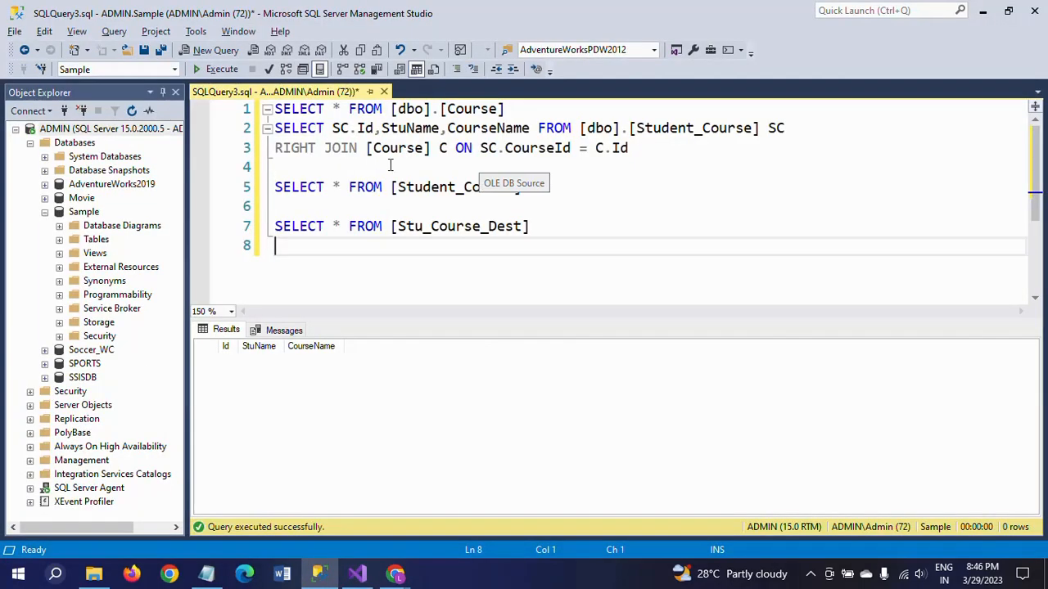
{"action": "left_click", "coordinate": [277, 129]}
{"action": "left_click", "coordinate": [655, 150], "text": "shift"}
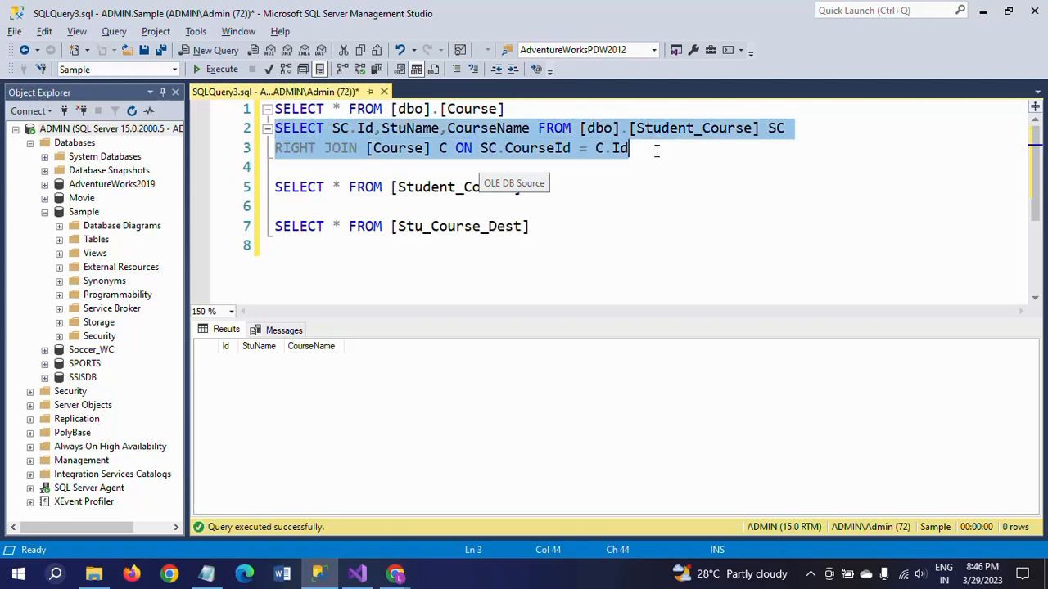
{"action": "left_click", "coordinate": [217, 69]}
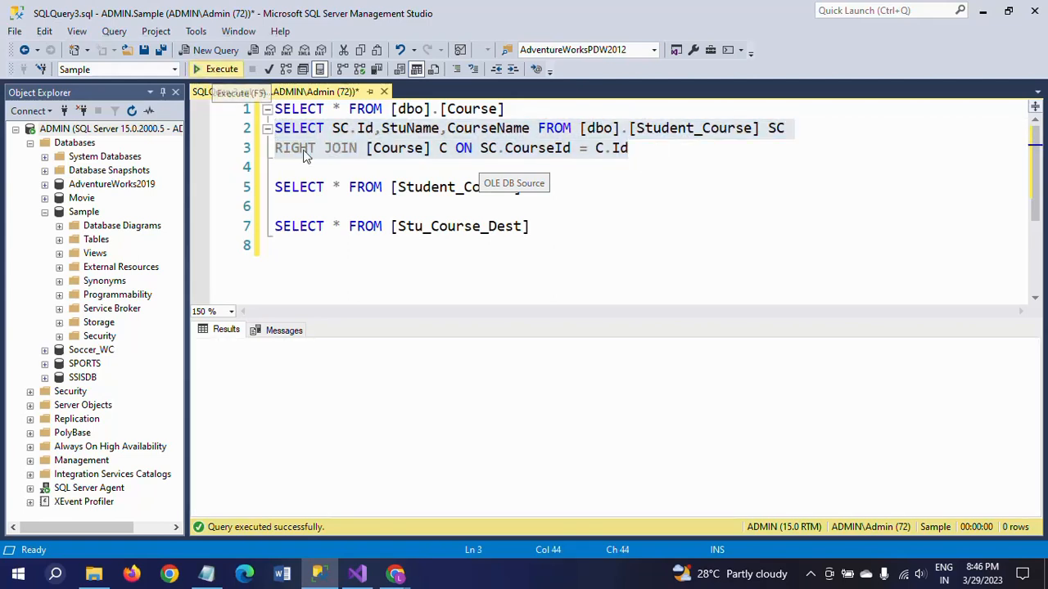
{"action": "left_click", "coordinate": [316, 453]}
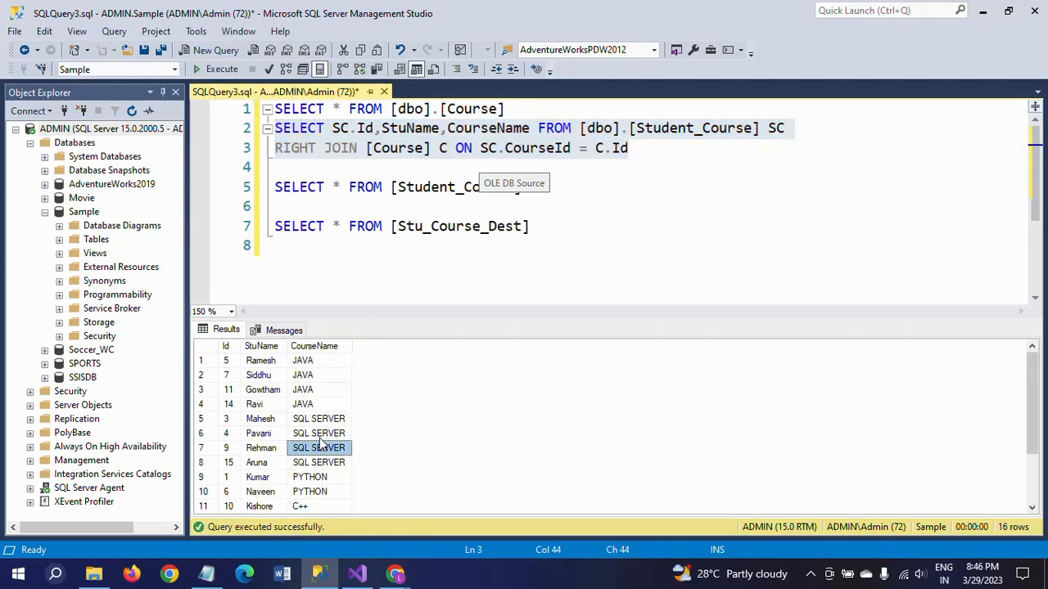
{"action": "scroll", "coordinate": [320, 449], "scroll_direction": "down", "scroll_amount": 2}
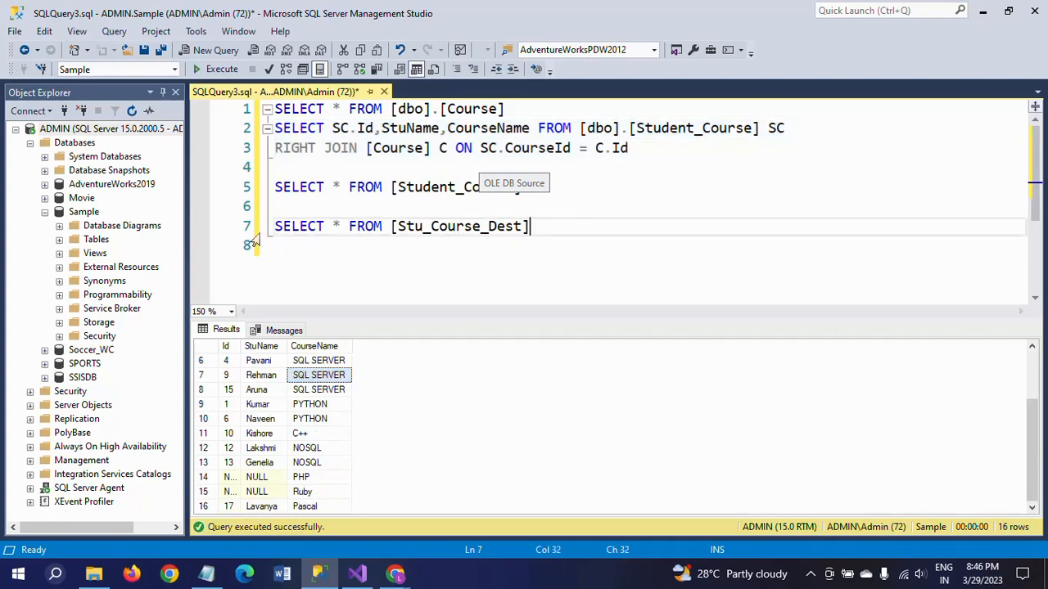
Switch to Visual Studio and execute the package.
{"action": "key", "text": "ctrl+n"}
{"action": "key", "text": "ctrl+v"}
{"action": "key", "text": "alt+Tab"}
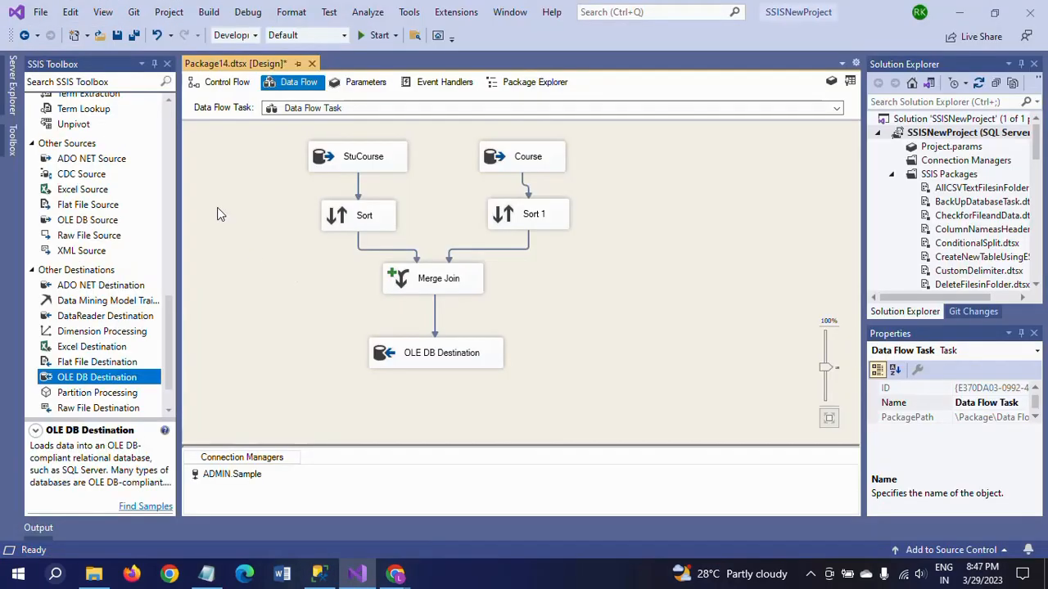
{"action": "left_click", "coordinate": [365, 42]}
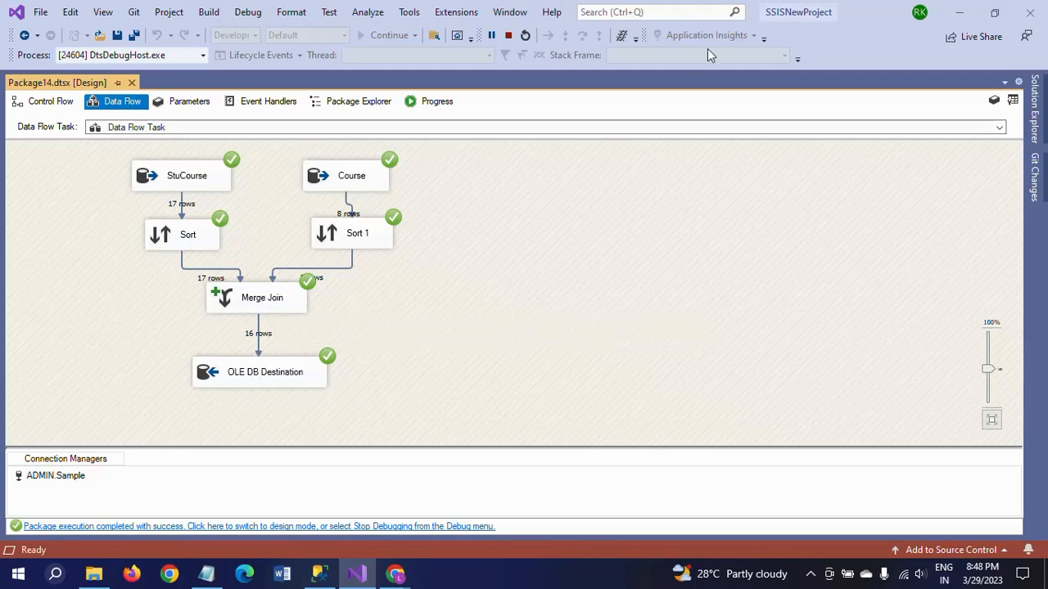
Stop debugging the package and switch to the RIGHT JOIN query results in SQL Server Management Studio.
{"action": "left_click", "coordinate": [508, 35]}
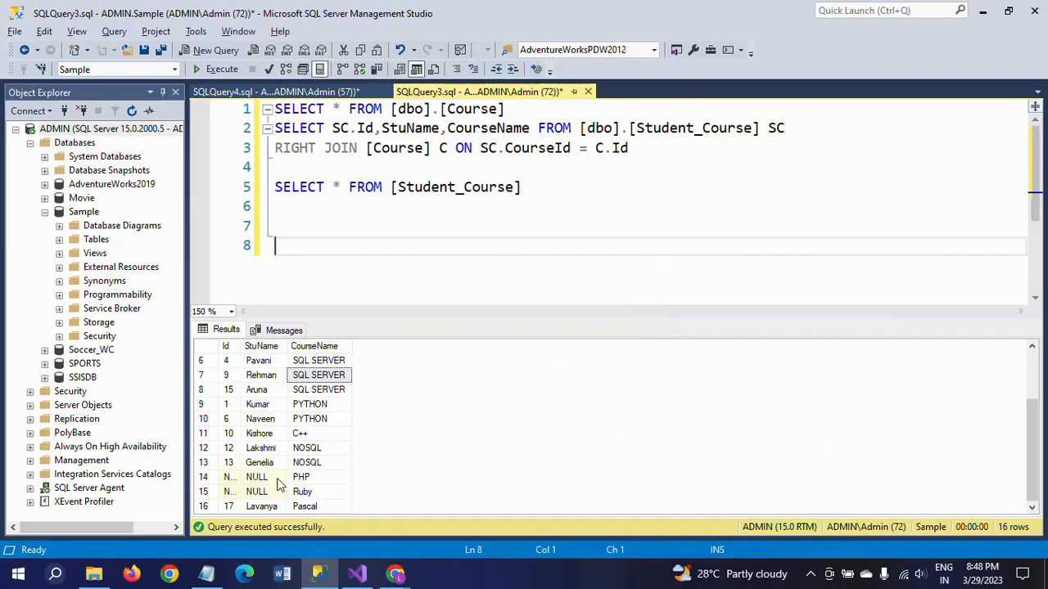
{"action": "left_click", "coordinate": [297, 450]}
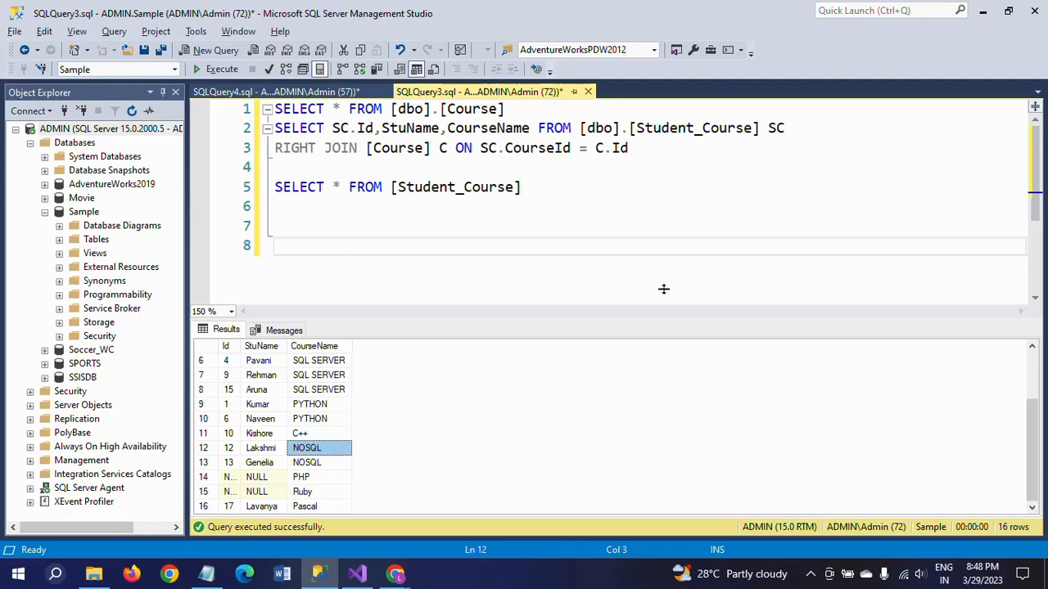
Run the SELECT * FROM [Stu_Course_Dest] query in SQLQuery4.sql and review its result rows down to the end.
{"action": "left_click", "coordinate": [336, 91]}
{"action": "left_click", "coordinate": [426, 195]}
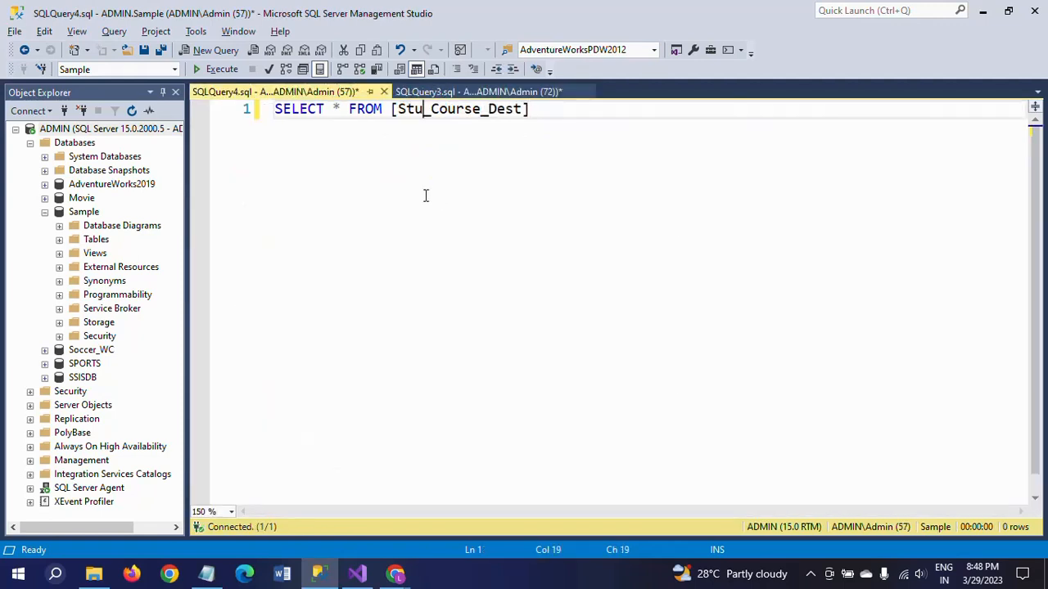
{"action": "left_click", "coordinate": [217, 69]}
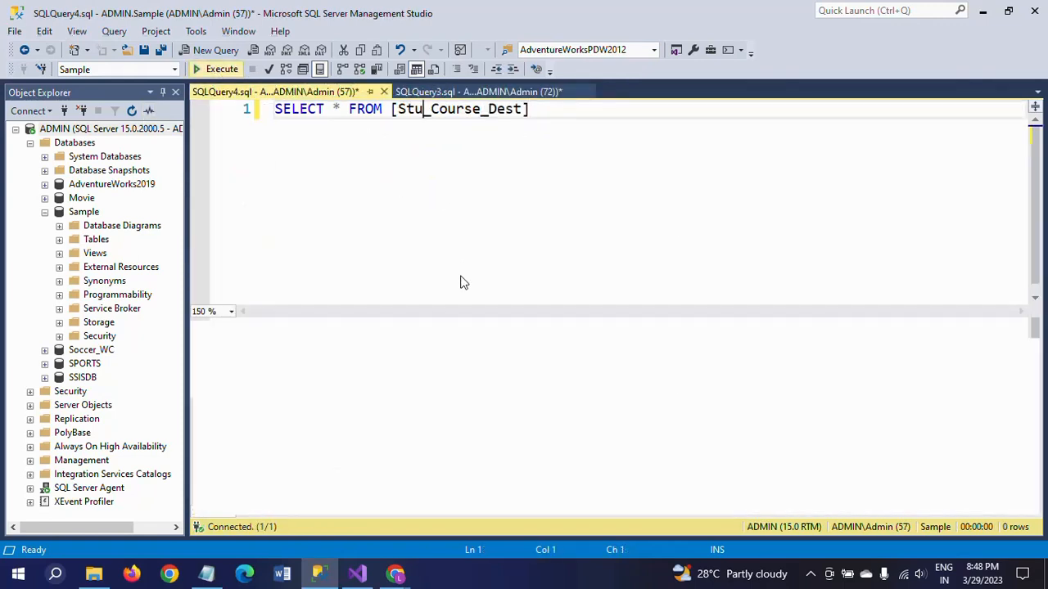
{"action": "left_click", "coordinate": [259, 448]}
{"action": "scroll", "coordinate": [277, 442], "scroll_direction": "down", "scroll_amount": 2}
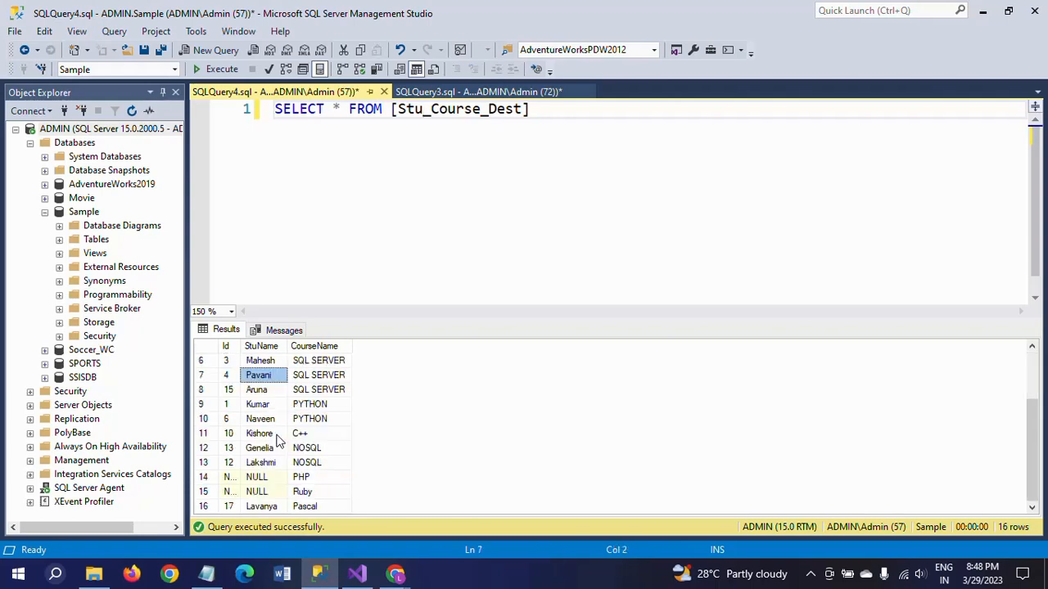
{"action": "scroll", "coordinate": [277, 442], "scroll_direction": "up", "scroll_amount": 2}
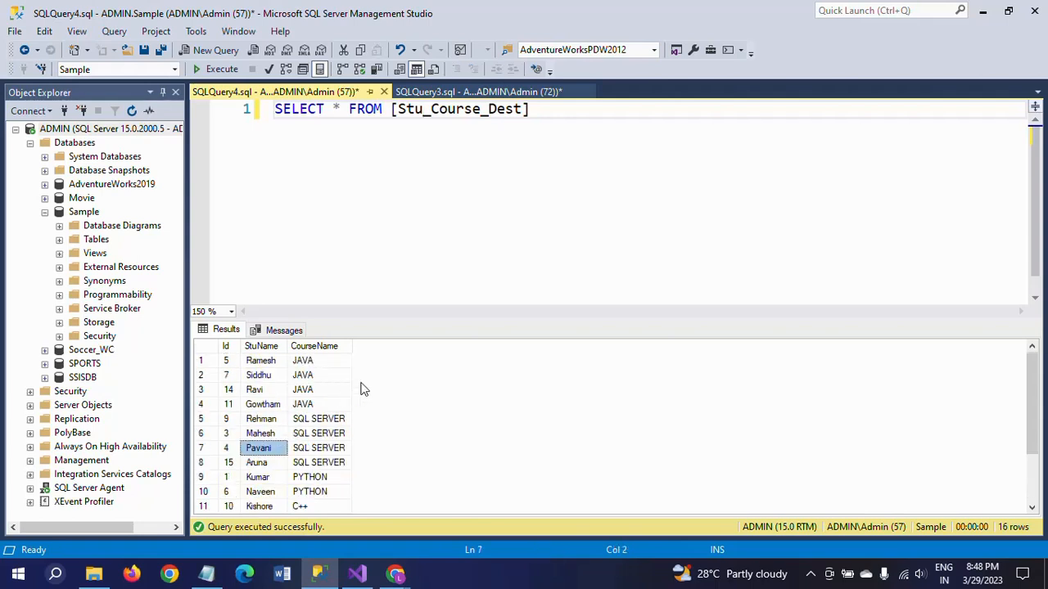
Switch to Visual Studio and examine the join types offered by the Merge Join transformation, keeping Left outer join.
{"action": "key", "text": "alt+Tab"}
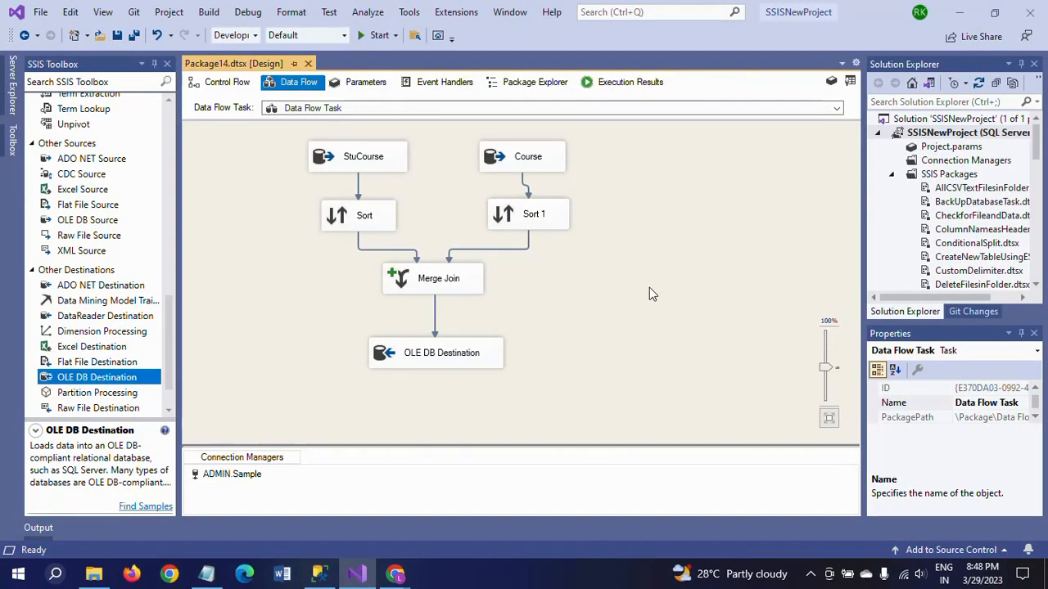
{"action": "double_click", "coordinate": [419, 287]}
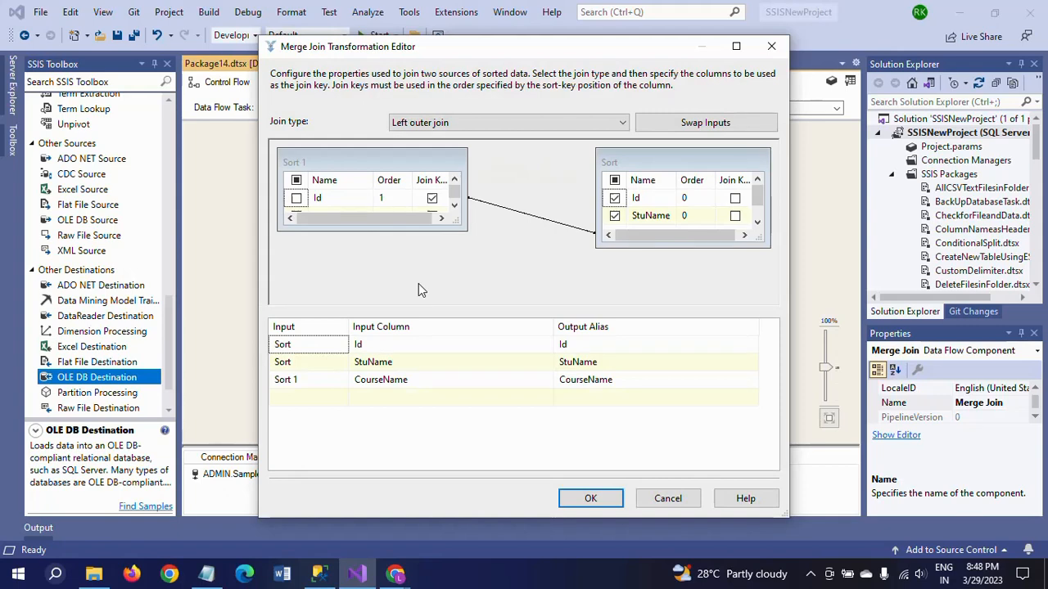
{"action": "left_click", "coordinate": [623, 123]}
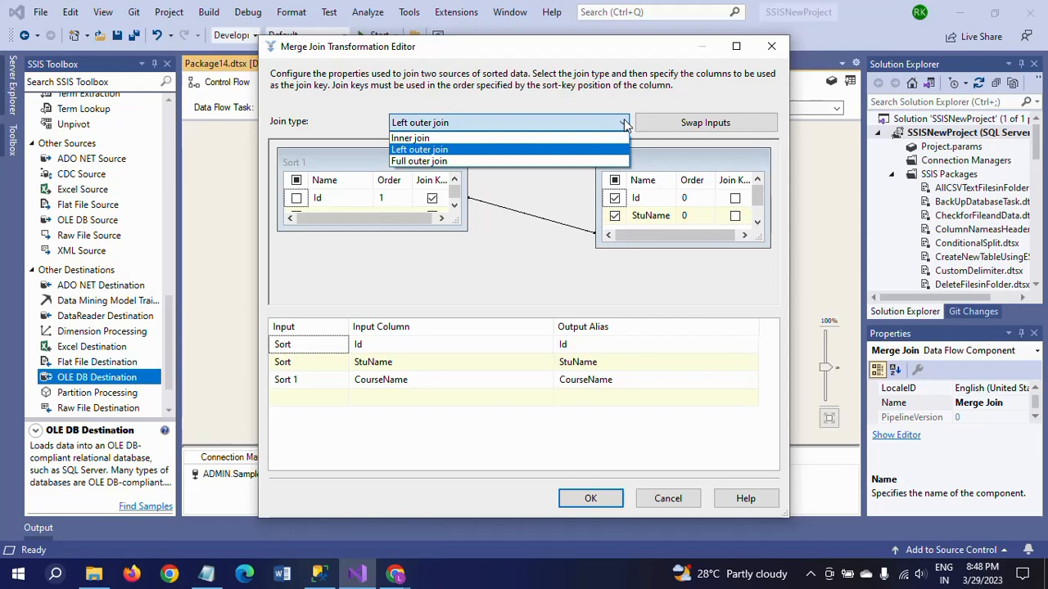
{"action": "left_click", "coordinate": [625, 123]}
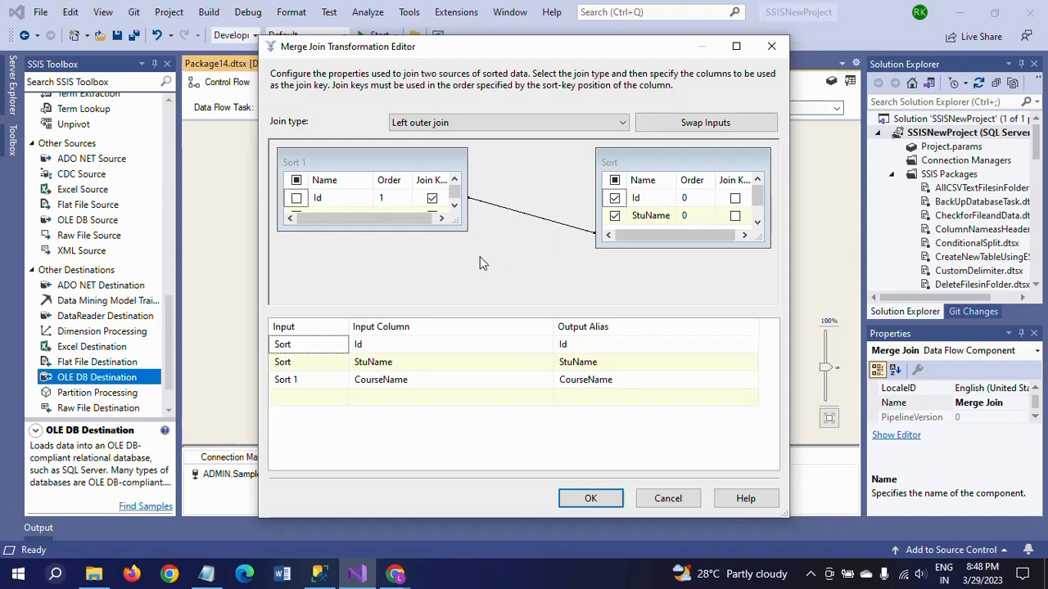
{"action": "left_click", "coordinate": [590, 498]}
{"action": "left_click", "coordinate": [598, 342]}
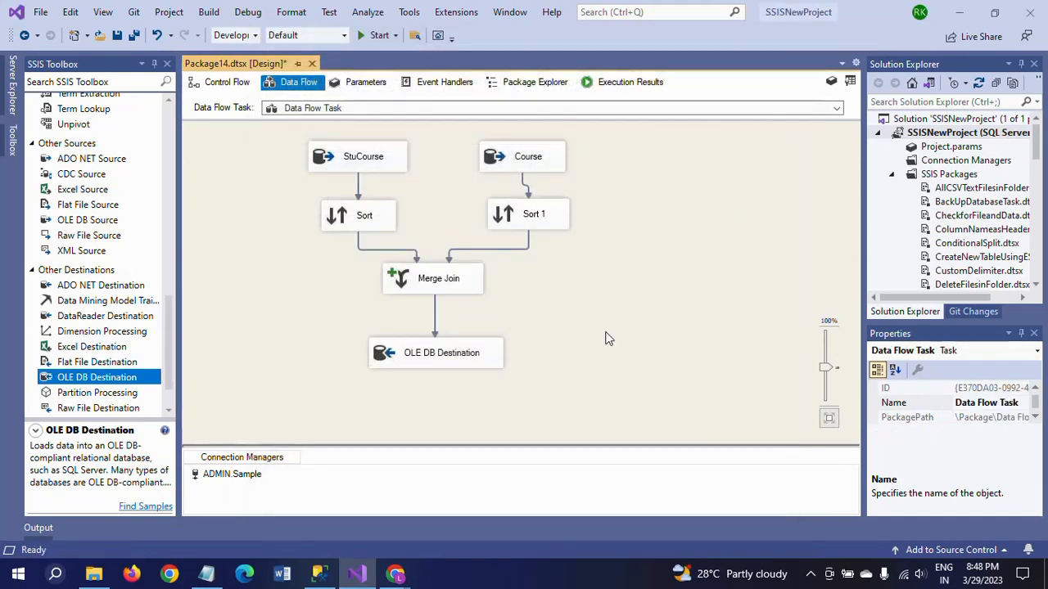